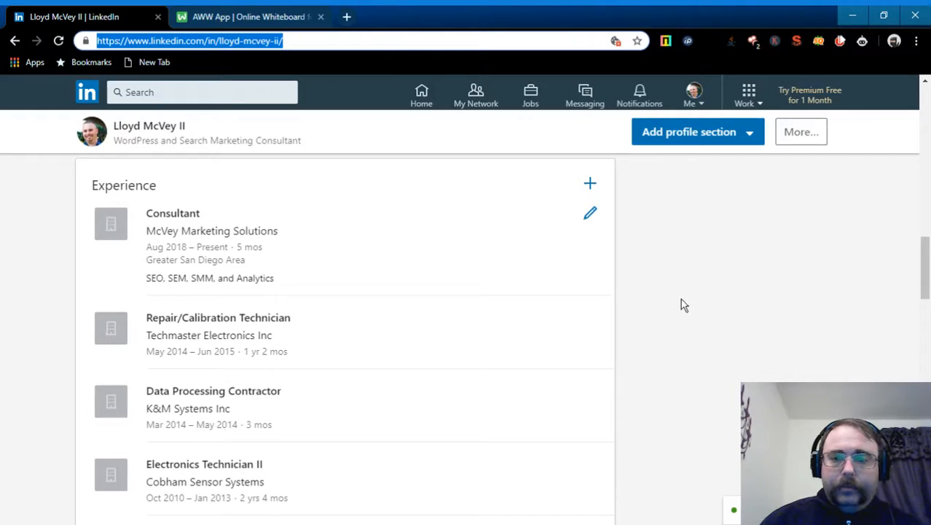
- Review the LinkedIn experience, education, volunteer and skills sections, then switch to the AWW App tab
scroll(682, 300, down, 3)
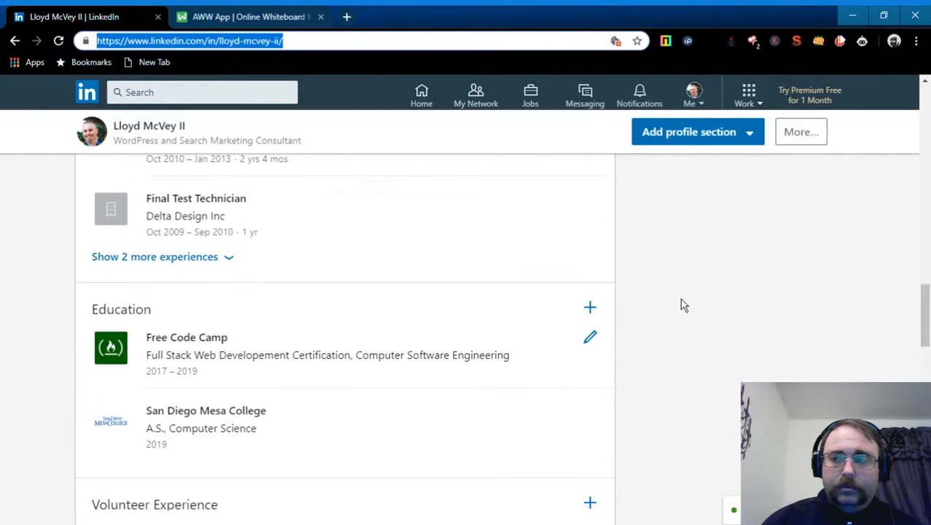
scroll(681, 304, down, 1)
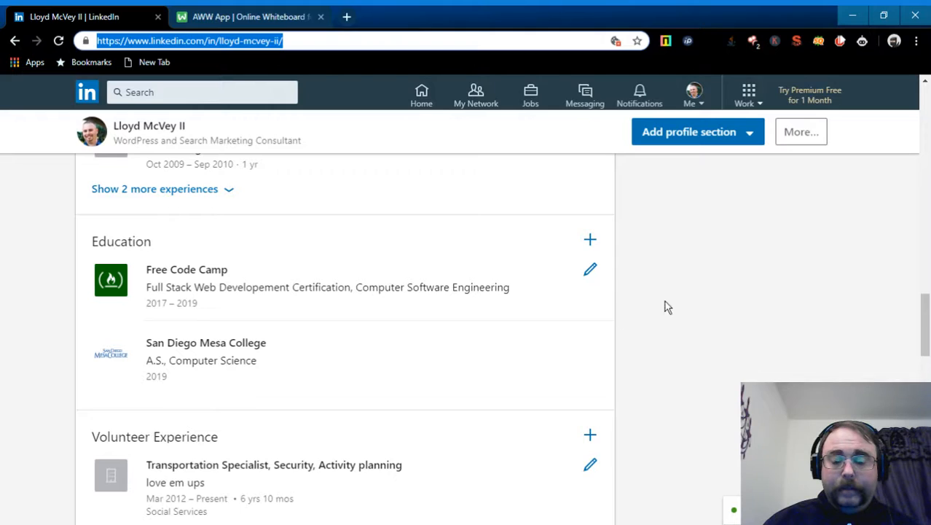
scroll(690, 300, down, 3)
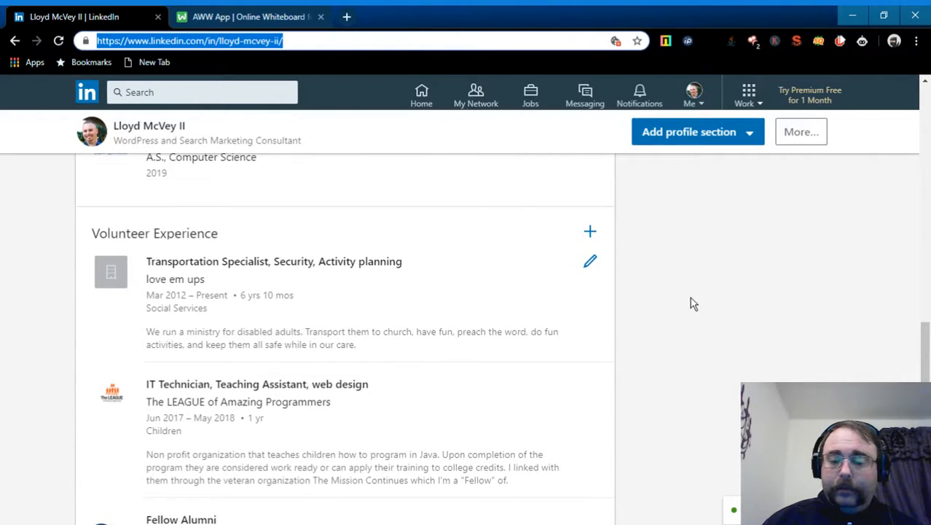
scroll(692, 303, down, 4)
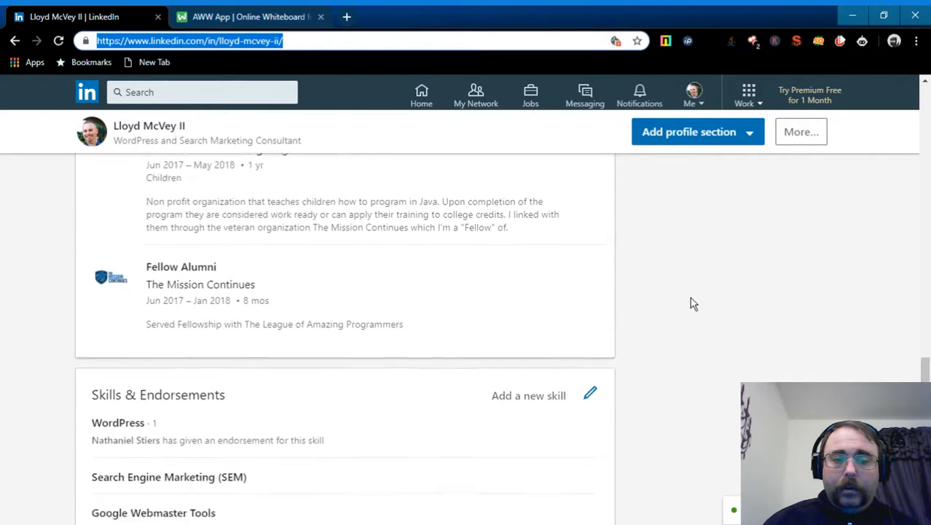
scroll(693, 304, down, 2)
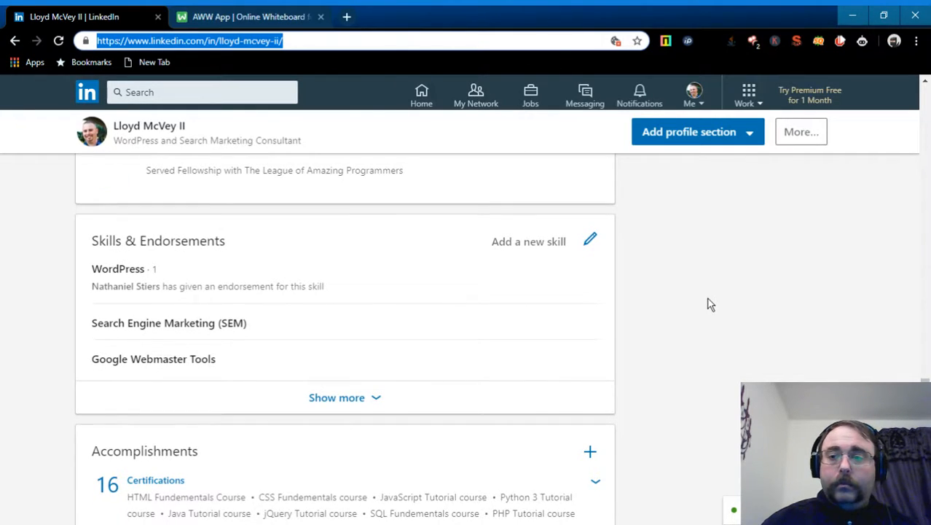
scroll(748, 292, down, 1)
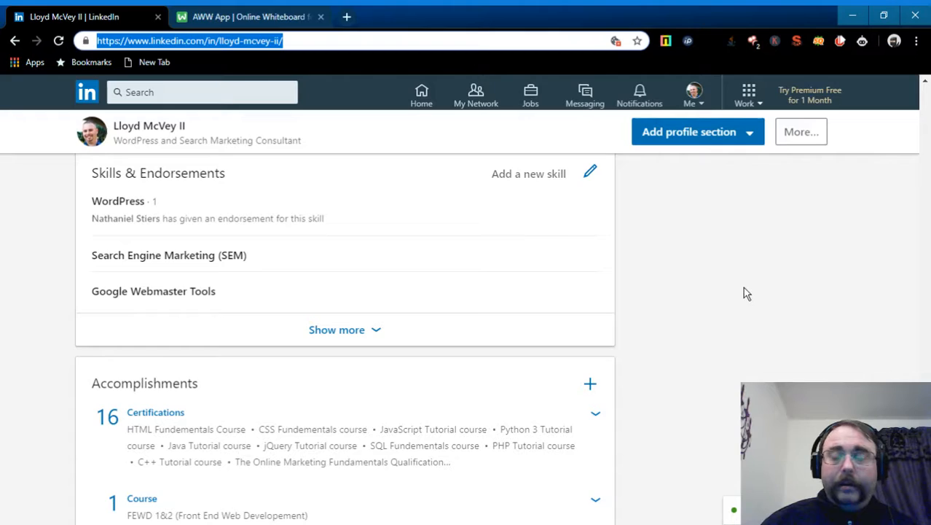
scroll(748, 293, down, 6)
scroll(745, 291, up, 12)
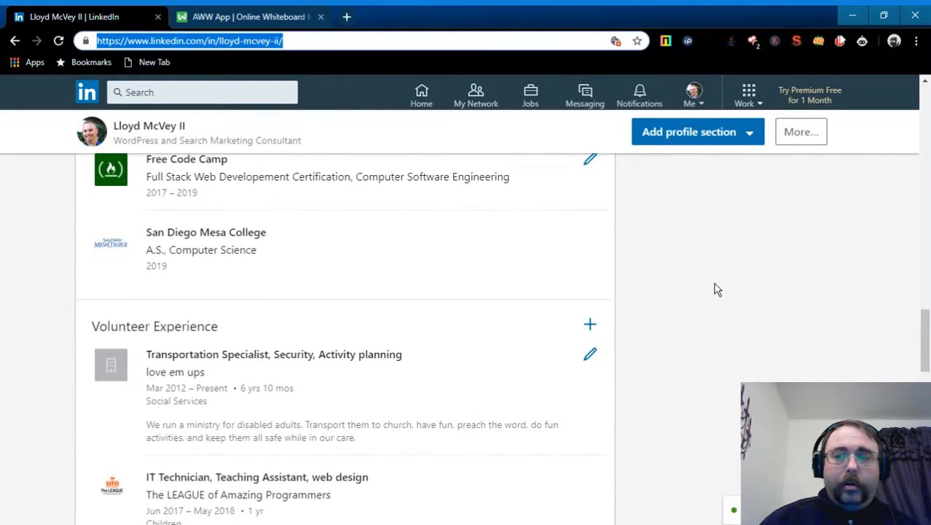
scroll(714, 284, up, 15)
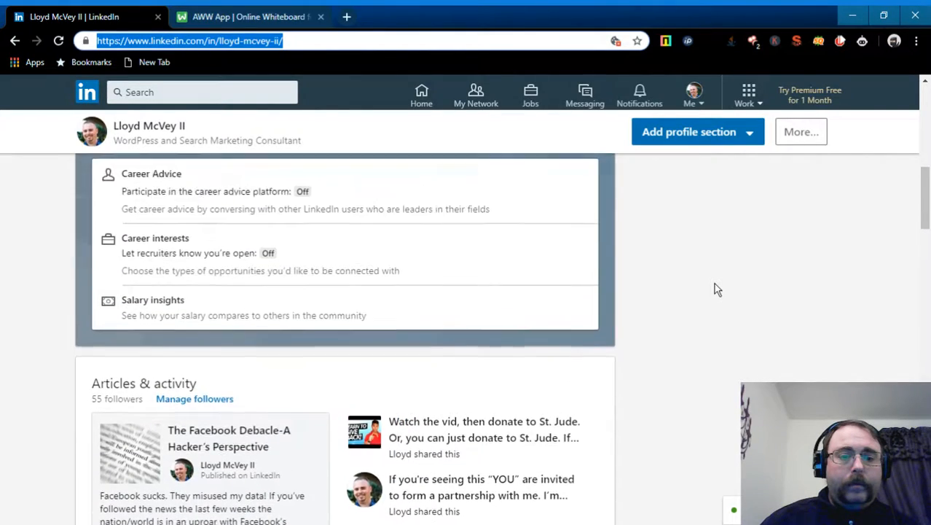
scroll(715, 283, up, 10)
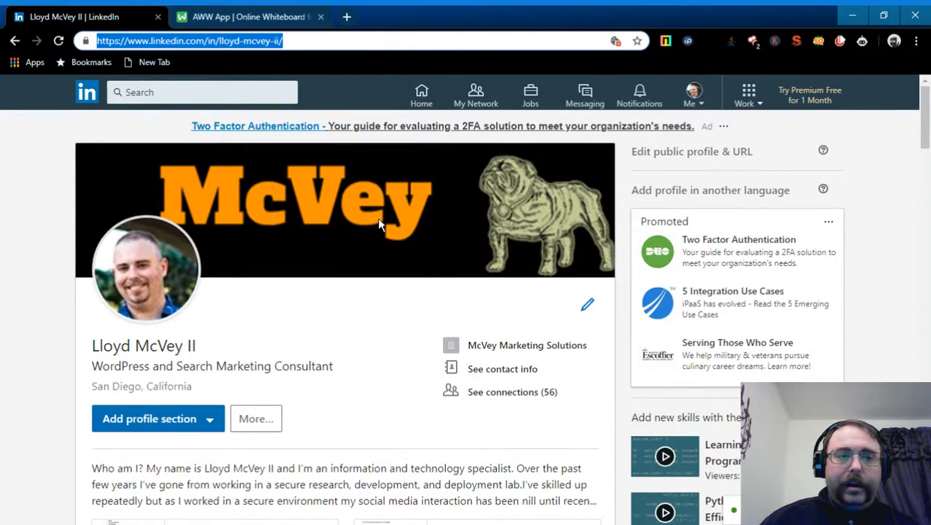
click(247, 19)
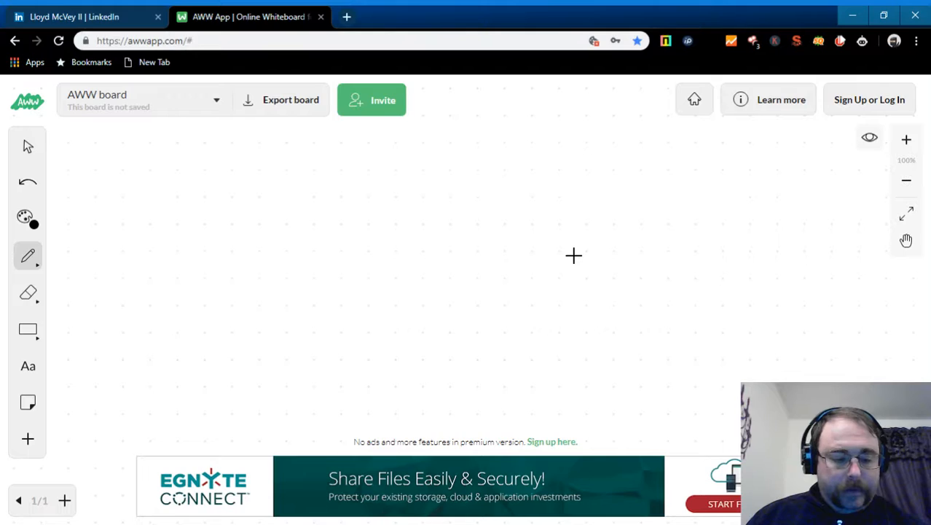
- Switch from Chrome to the Local by Flywheel window listing the local sites
key(alt+Tab)
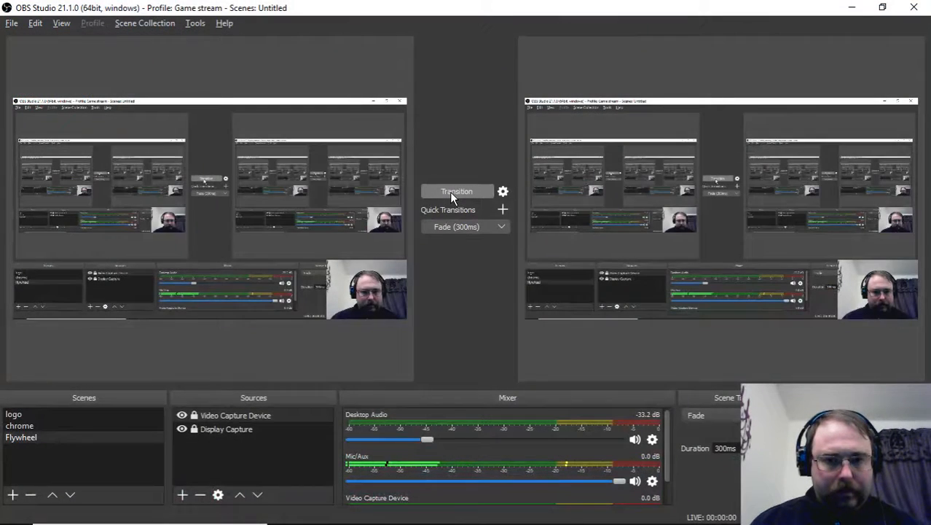
key(alt+Tab)
key(alt+Tab)
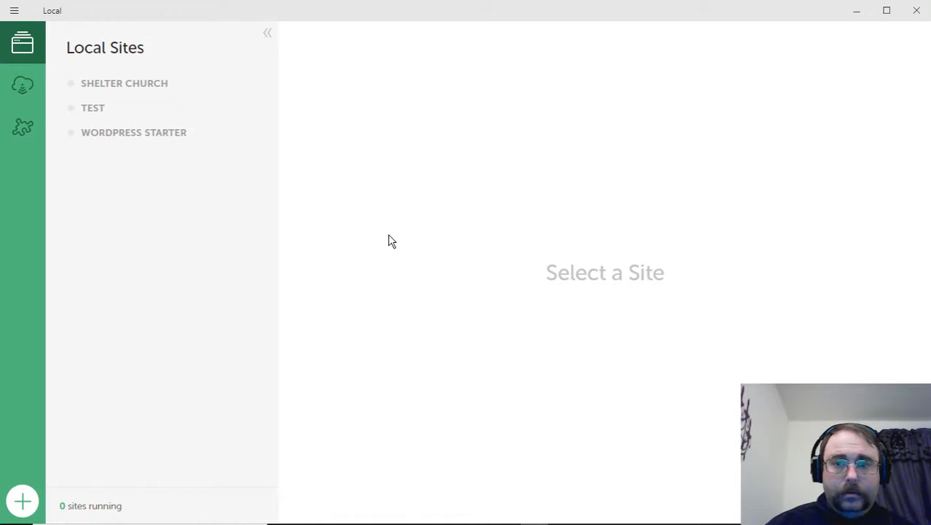
- Start the Add Local Site wizard with the green + button
click(32, 503)
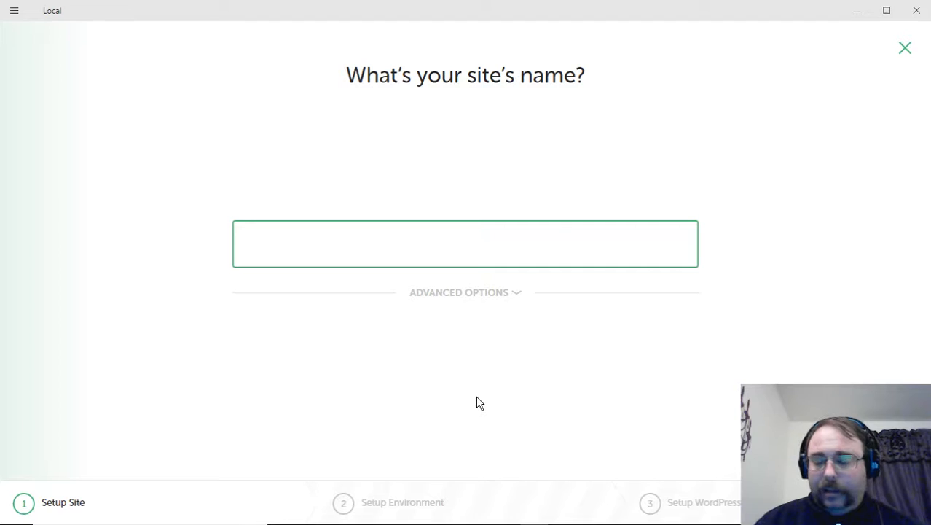
- Name the site 'Plumbers United' and check its default domain and path under Advanced Options
text(P)
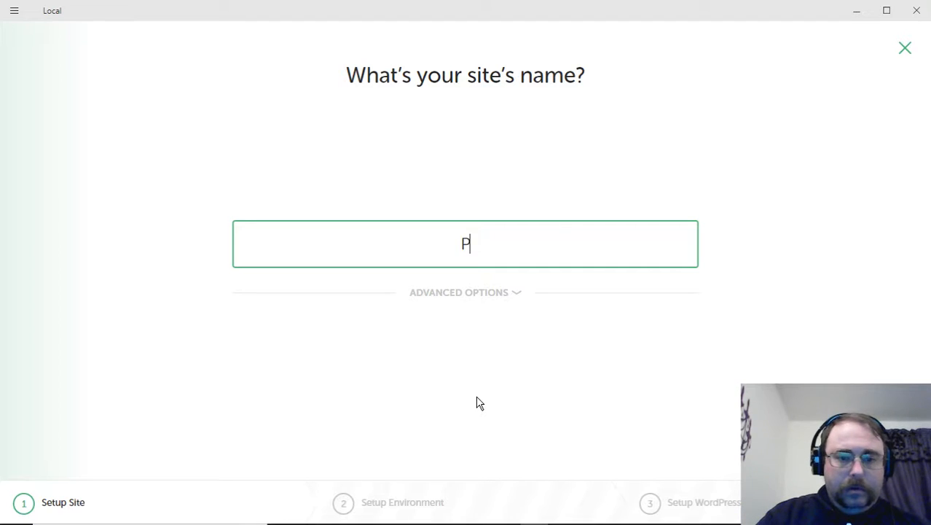
text(lumbers Unite)
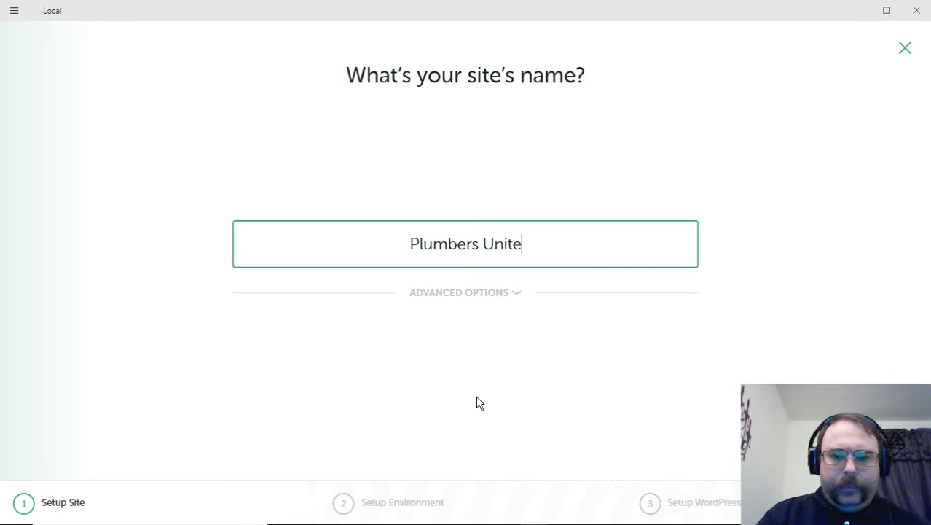
text(d San )
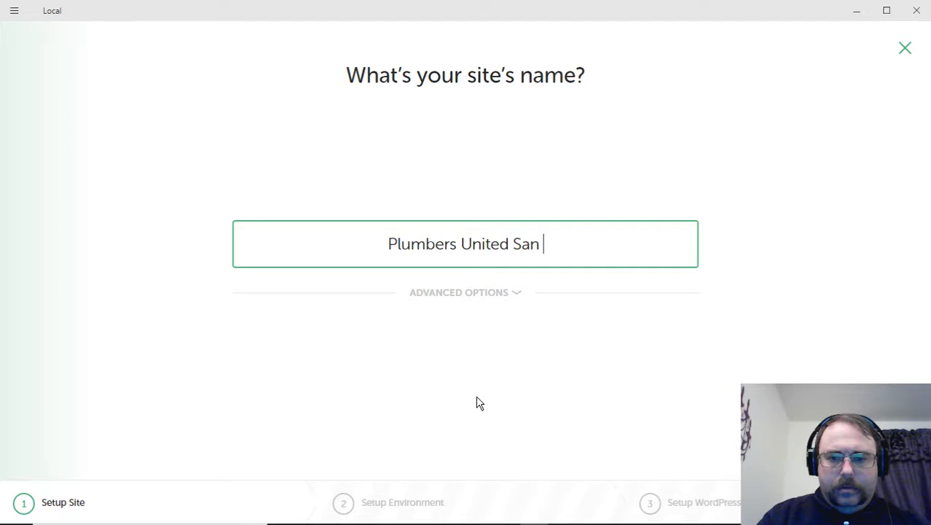
text(Di)
key(BackSpace)
key(BackSpace)
key(BackSpace)
key(BackSpace)
key(BackSpace)
key(BackSpace)
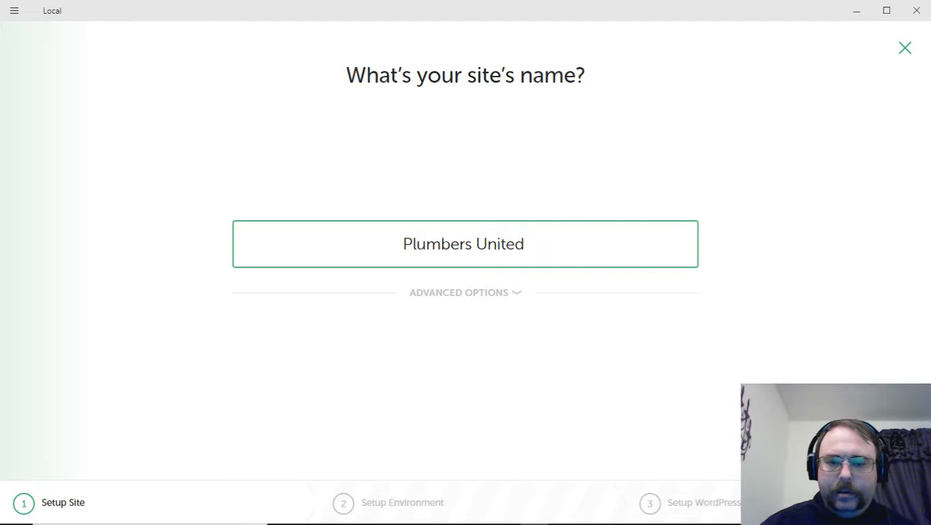
click(518, 295)
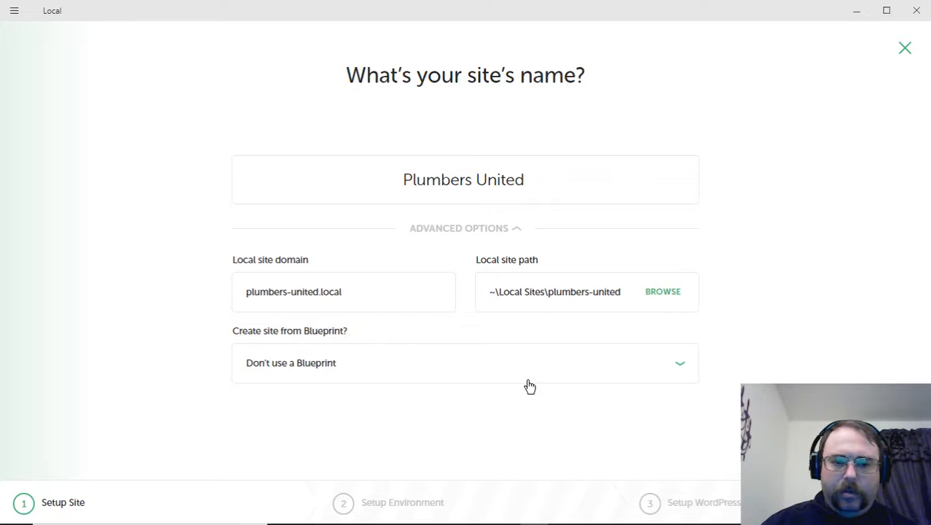
click(515, 235)
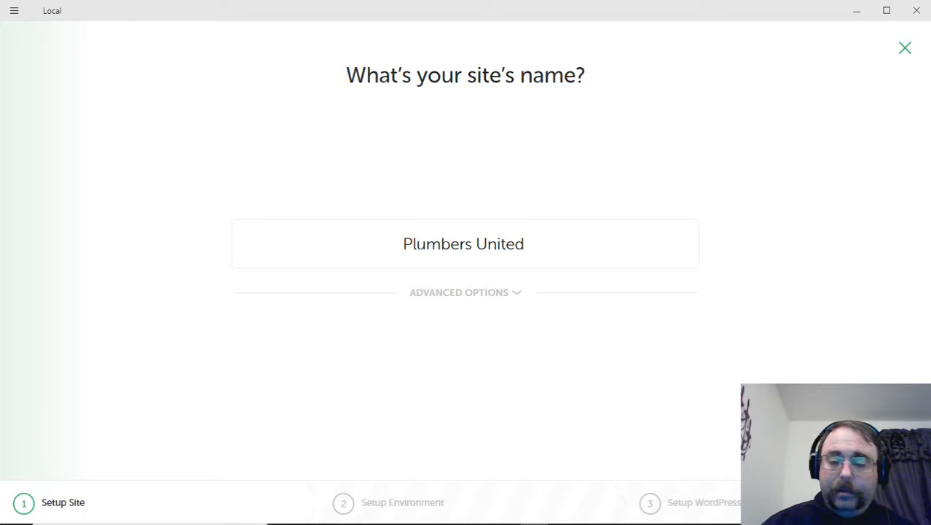
- Continue to the environment step, where Preferred offers PHP 7.2.9, nginx and MySQL 5.7
click(866, 440)
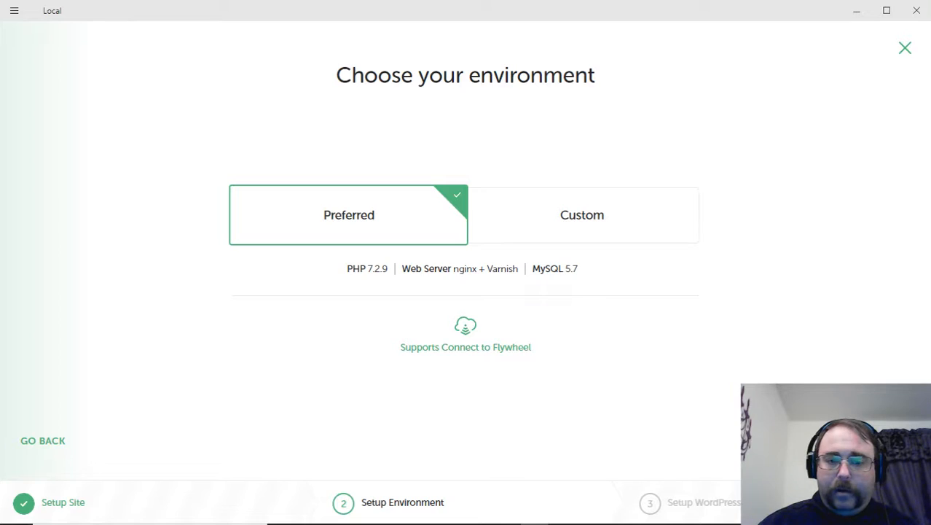
- Keep the Preferred environment, set WordPress username Admin and a password, and add the site
click(861, 440)
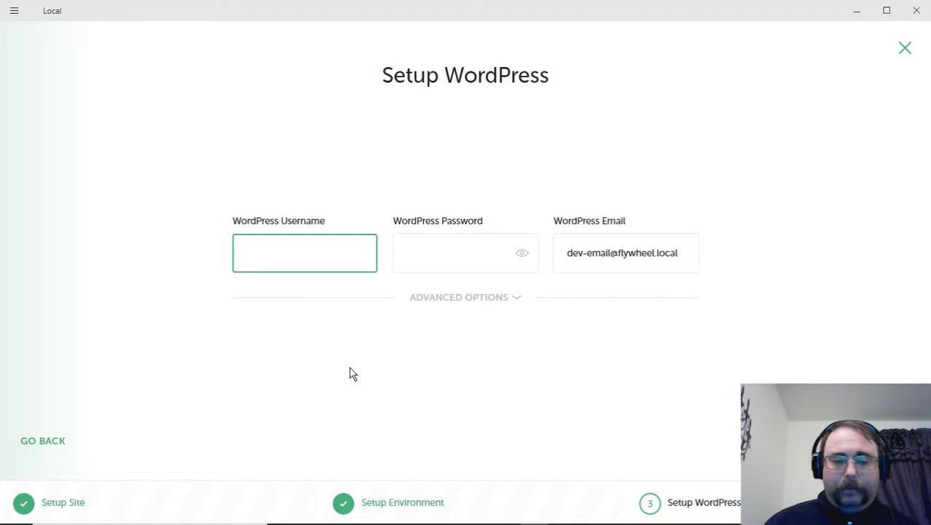
text(Admin)
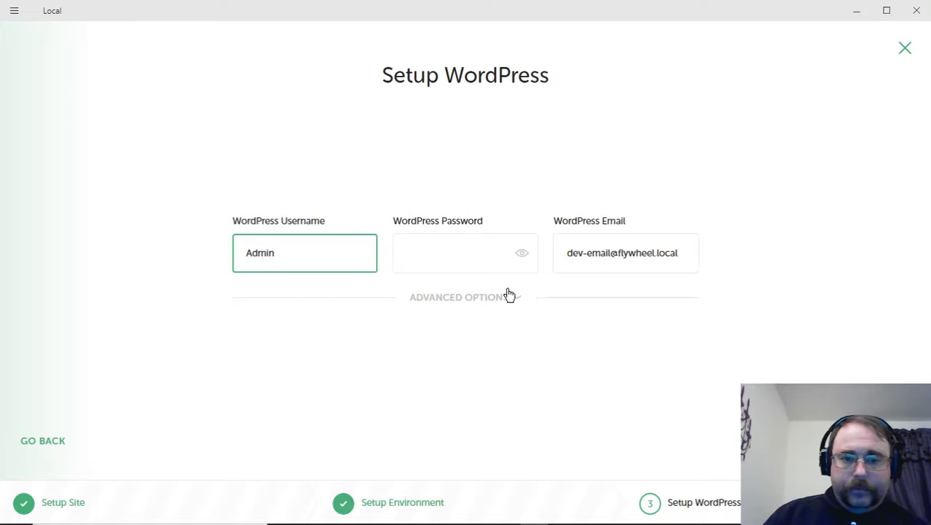
click(433, 259)
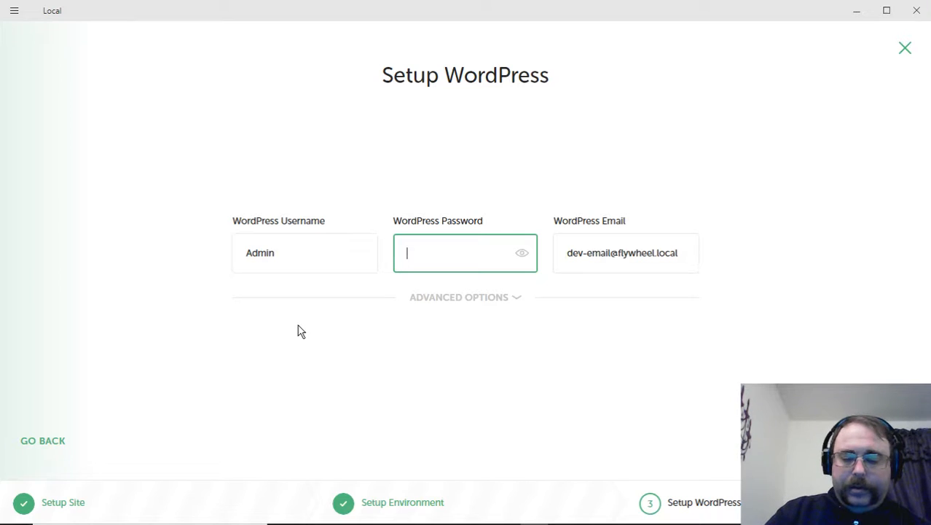
text(admin)
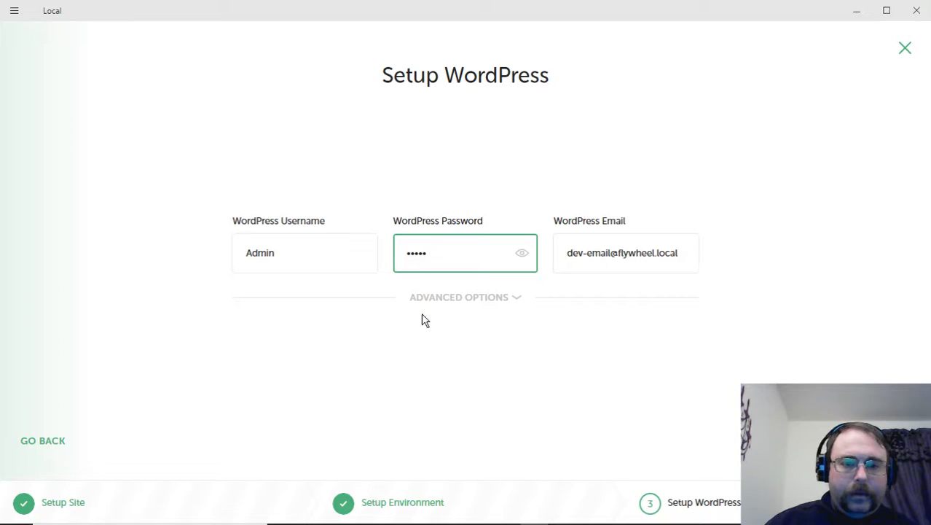
click(518, 300)
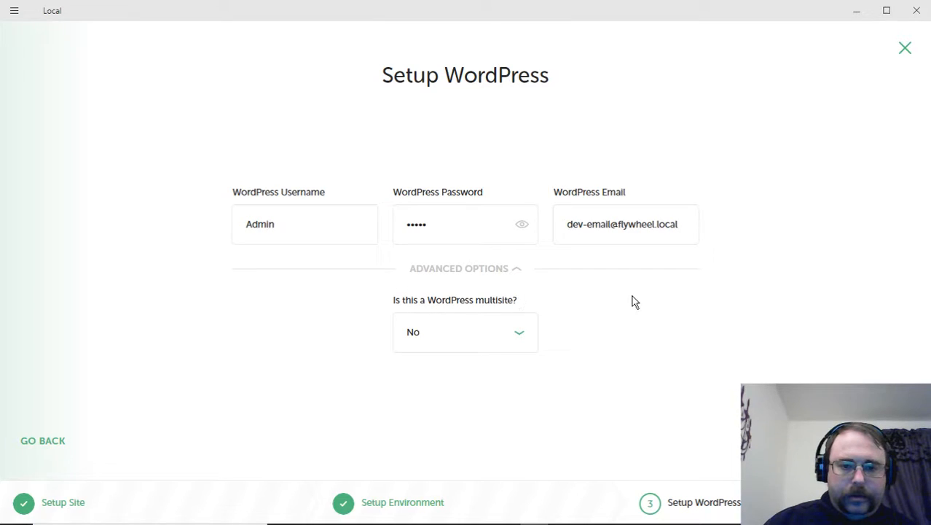
click(517, 269)
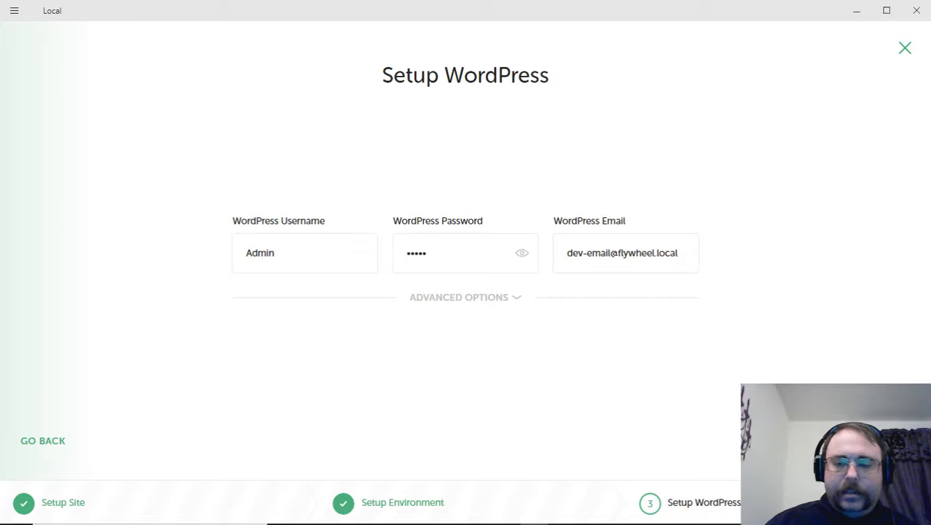
click(868, 440)
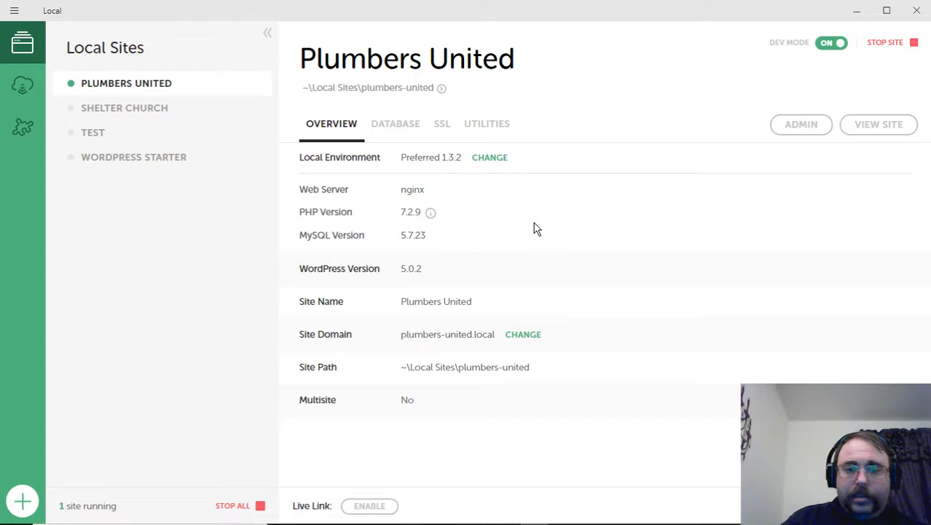
click(432, 213)
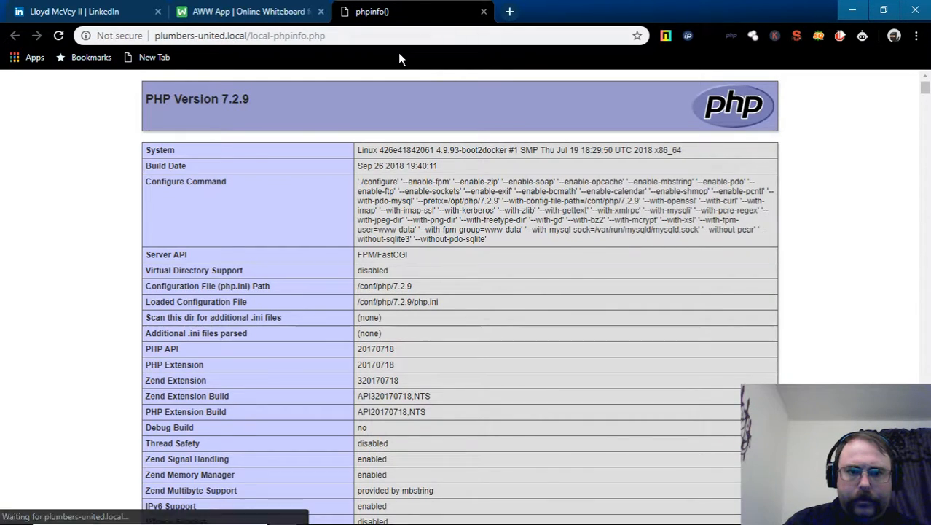
click(484, 12)
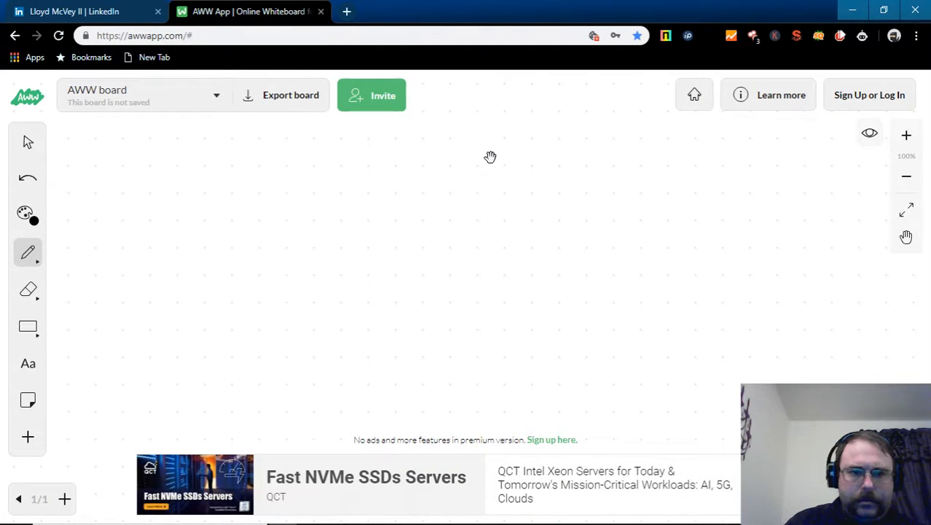
key(alt+Tab)
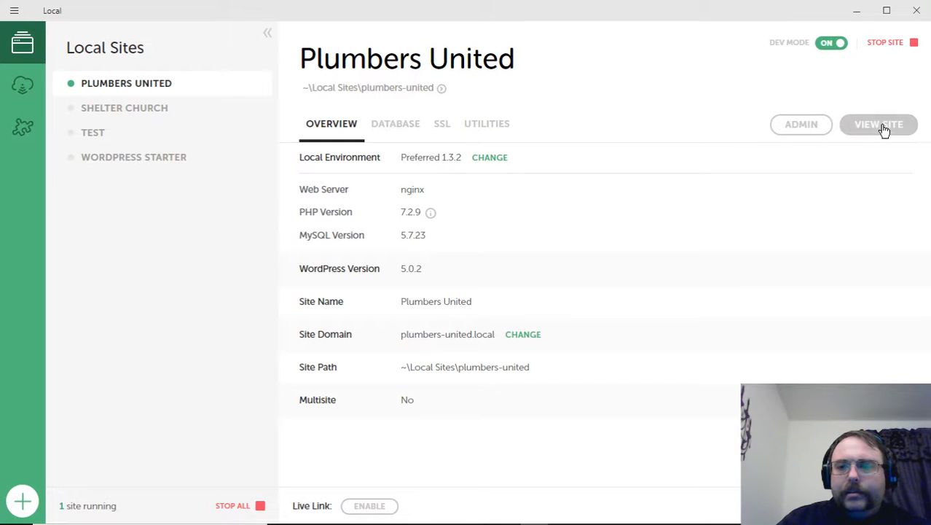
- Open the Plumbers United WordPress login from Local's ADMIN link, then leave the browser
click(804, 125)
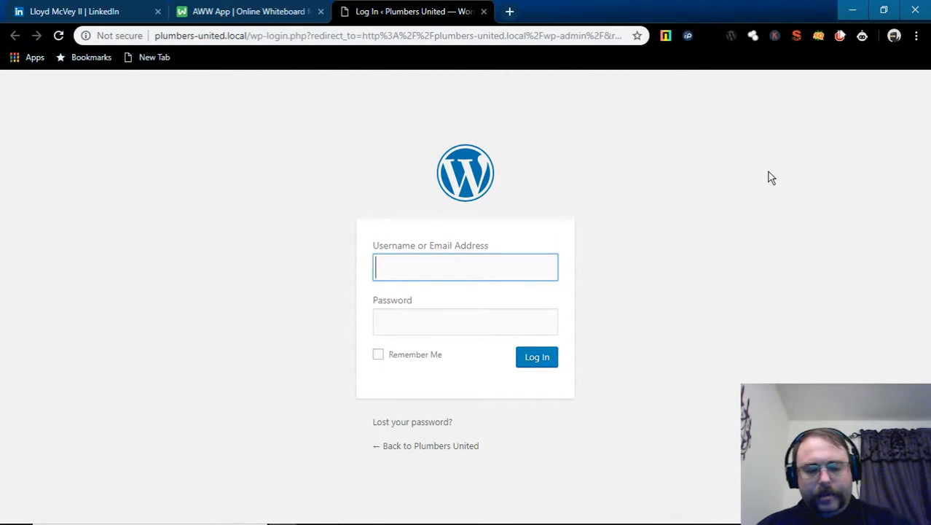
key(alt+Tab)
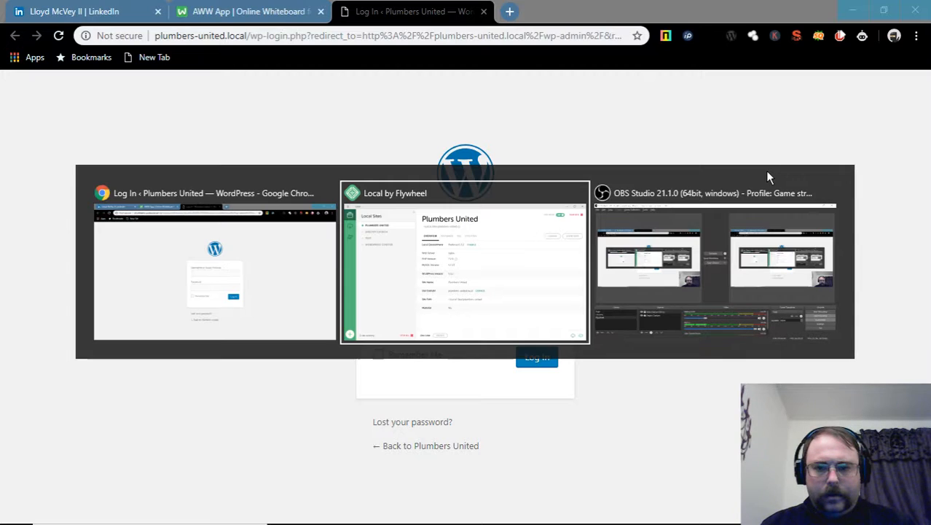
- In OBS, select the chrome scene and transition it to the live program
click(674, 256)
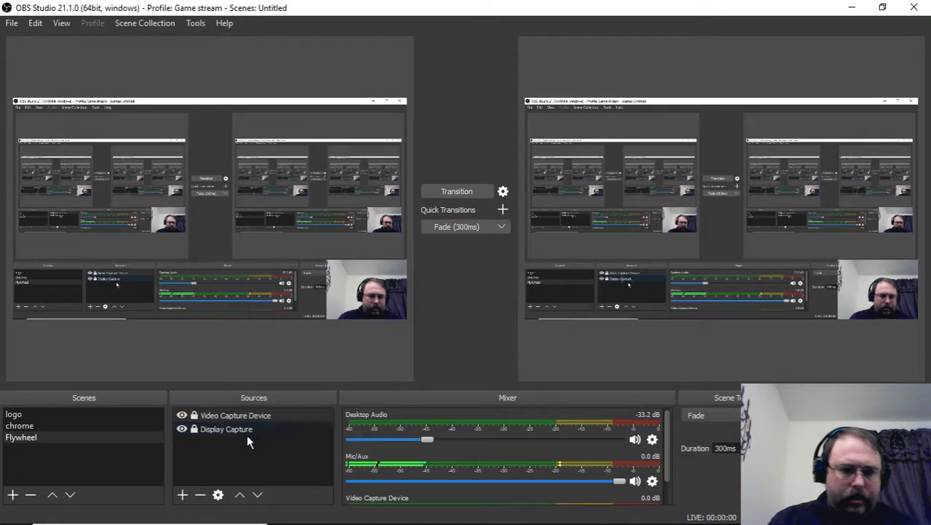
click(81, 427)
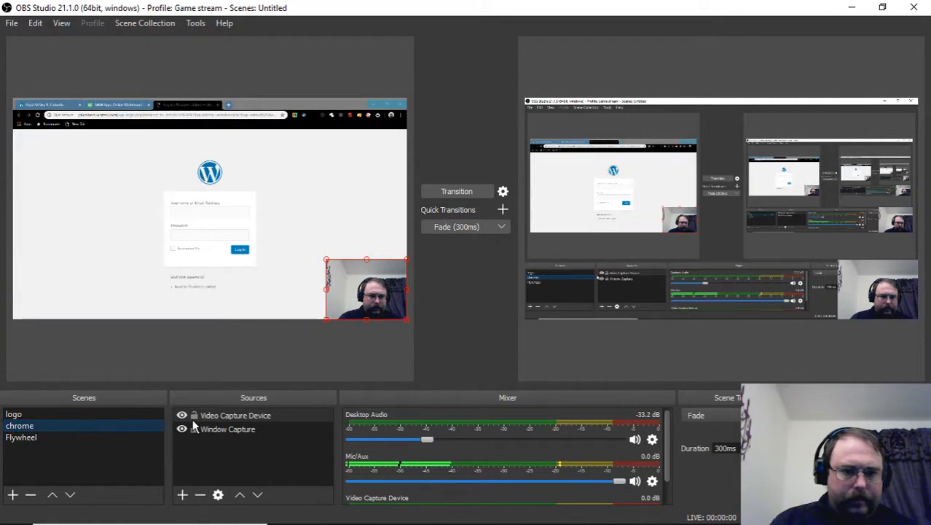
click(452, 190)
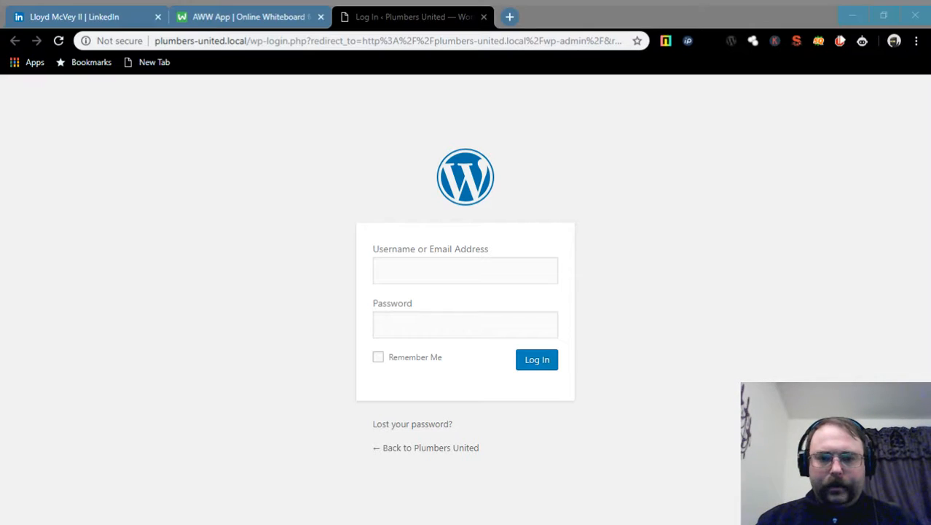
key(alt+Tab)
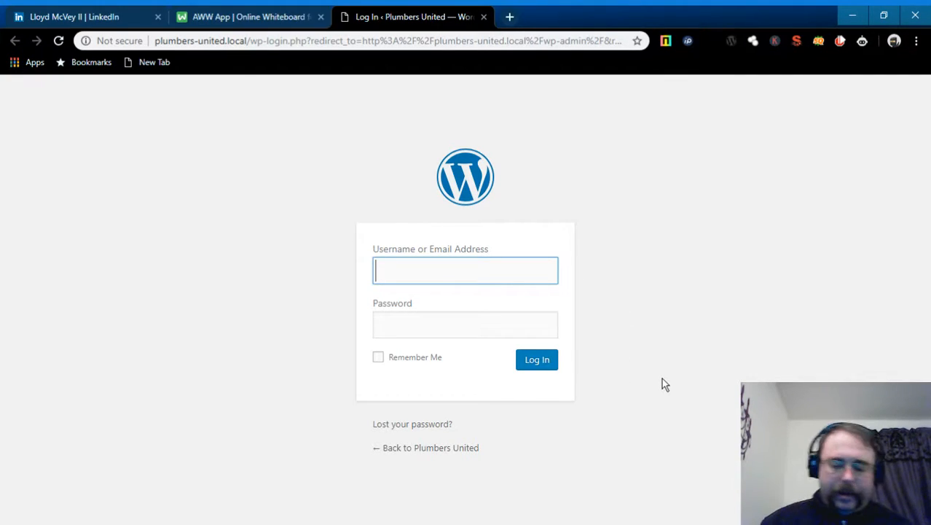
- Log in to WordPress as Admin with the site password
text(Admin)
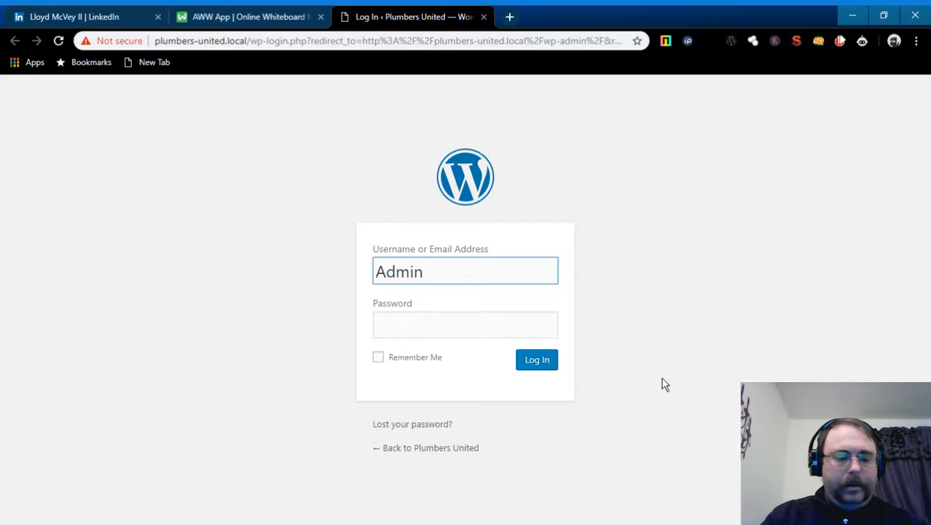
key(Tab)
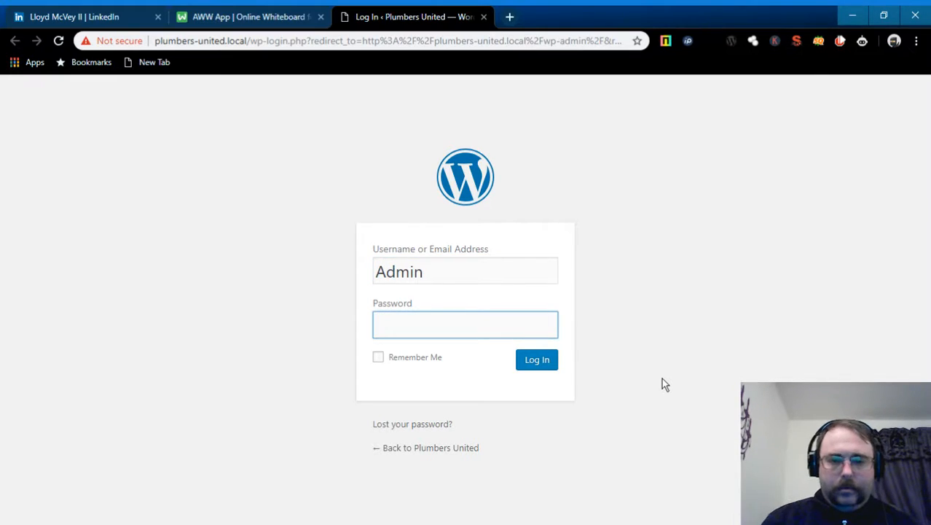
text(****)
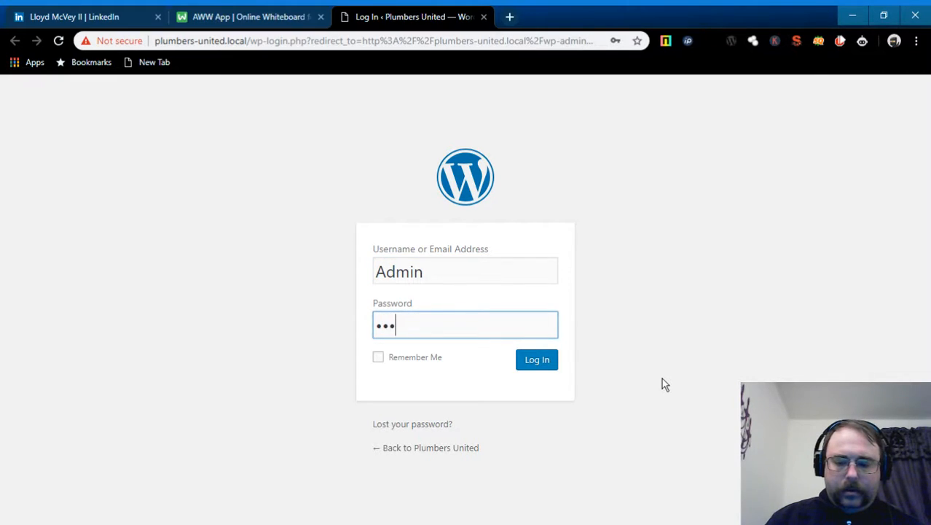
text(*)
click(550, 368)
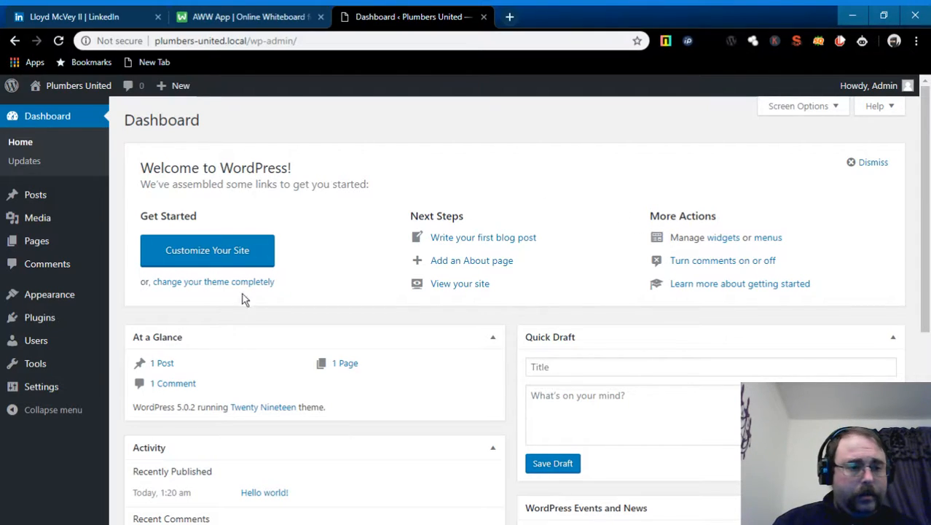
- Go to Appearance > Themes to view the three installed themes
mouse_move(64, 290)
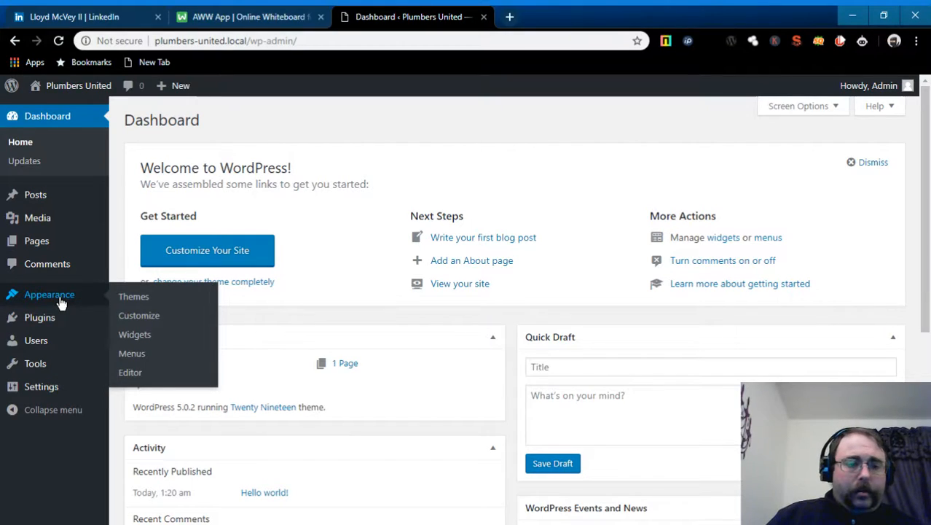
click(134, 297)
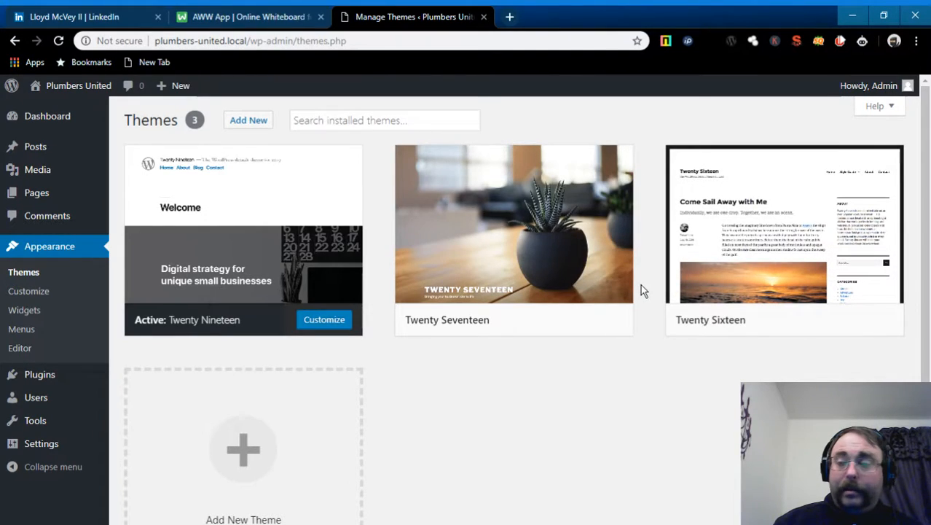
mouse_move(567, 293)
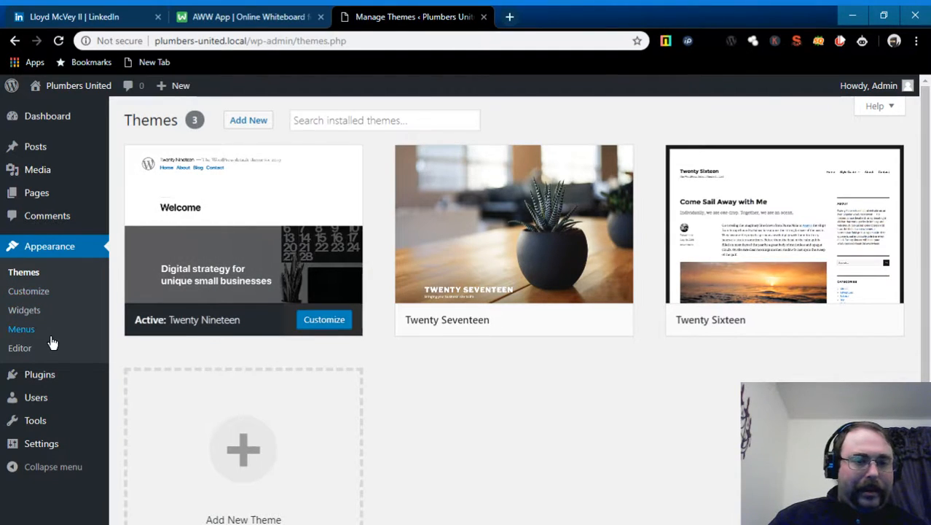
- Search the theme directory for 'astra' and install the Astra theme
click(244, 124)
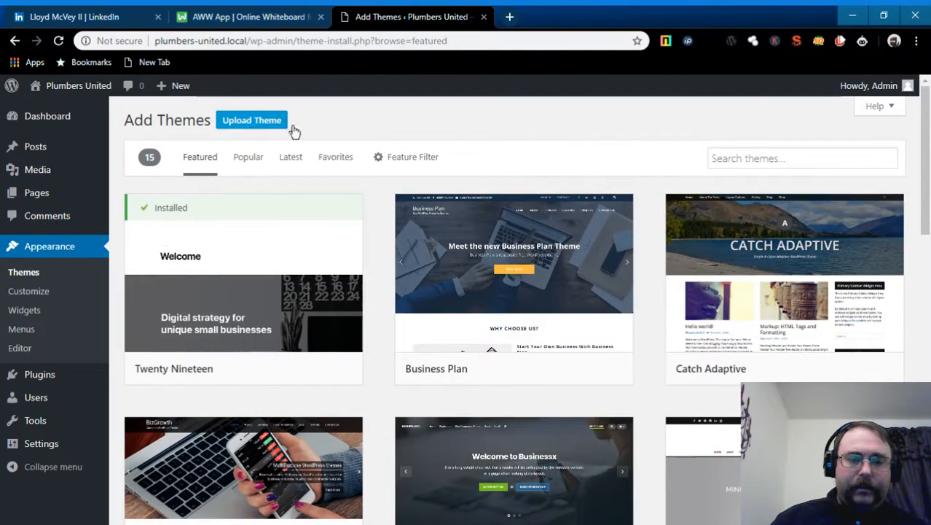
click(756, 156)
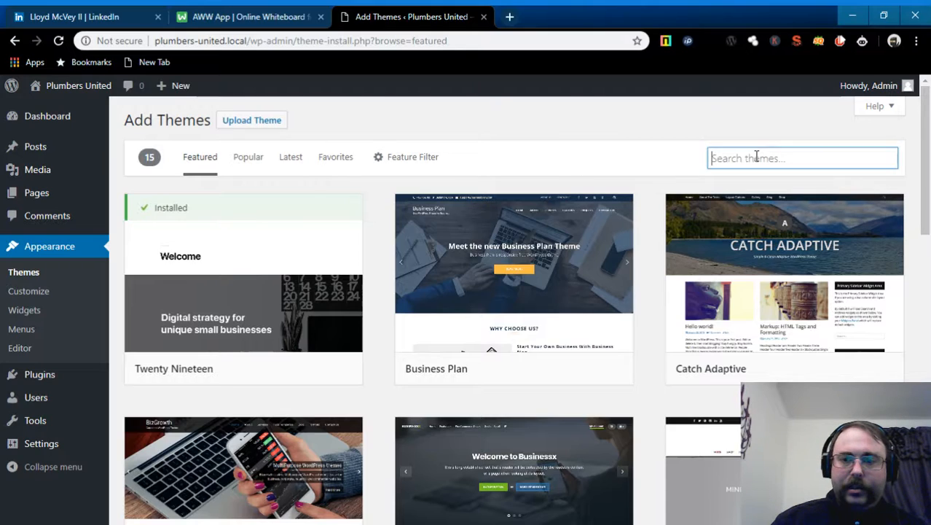
text(astra)
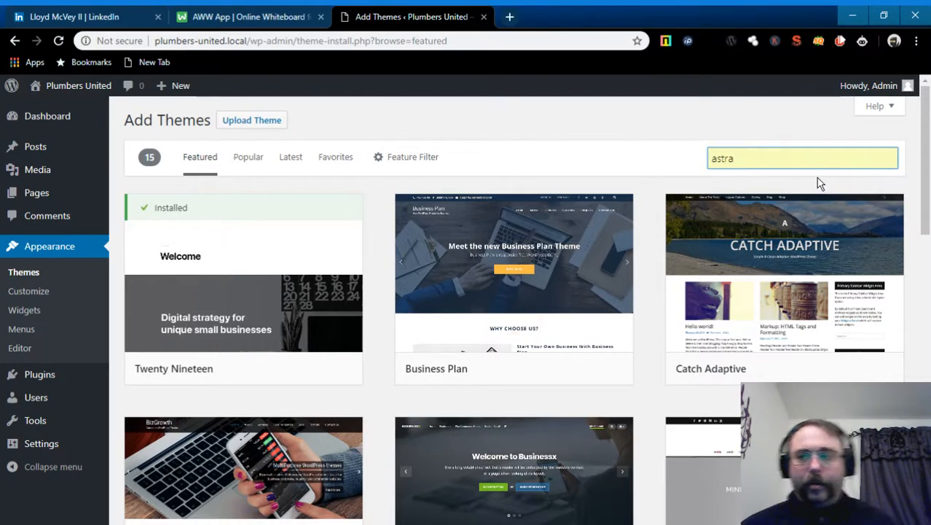
click(772, 191)
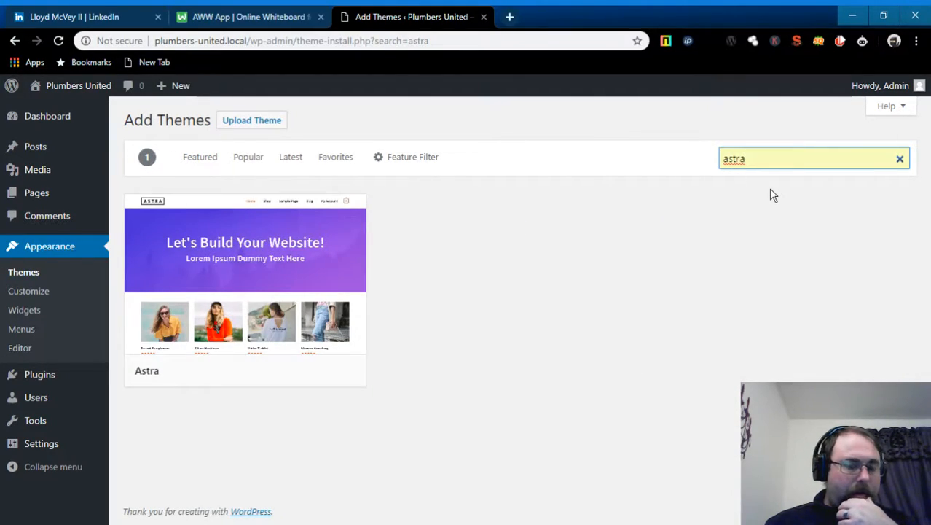
mouse_move(251, 265)
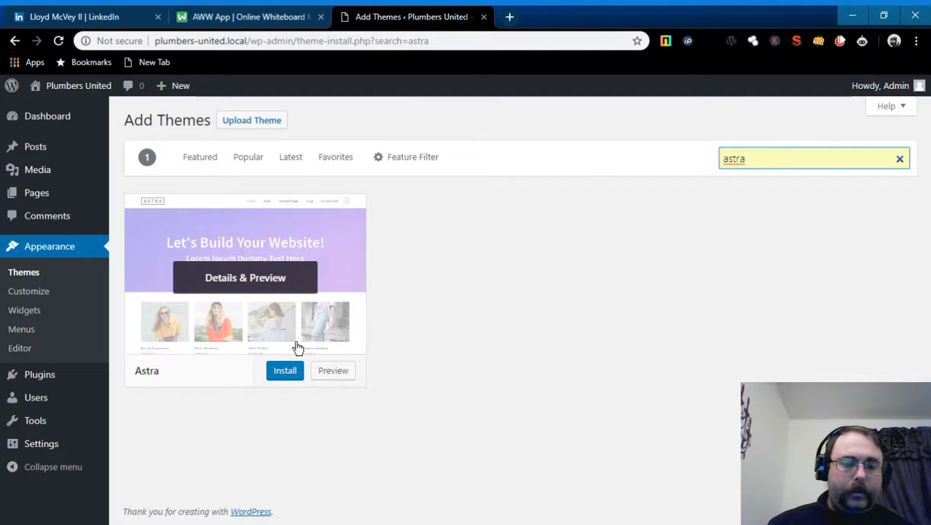
click(285, 372)
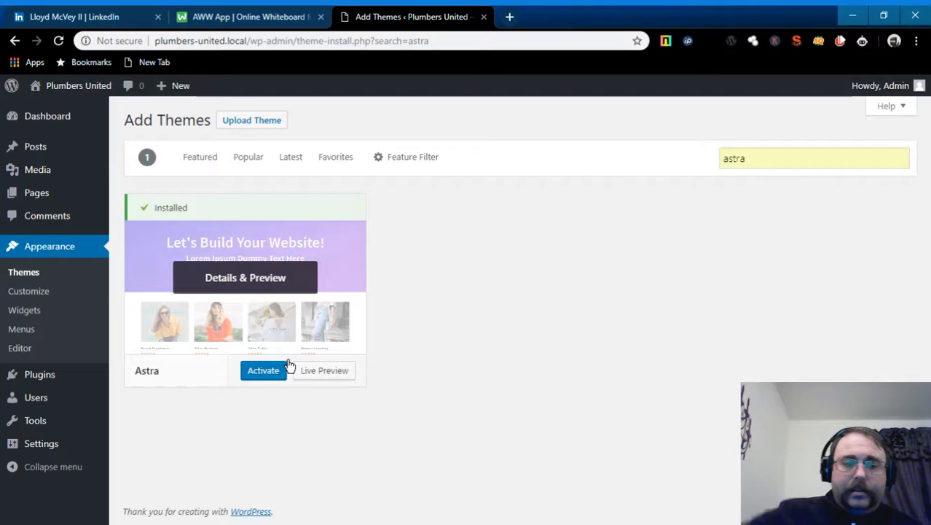
mouse_move(68, 374)
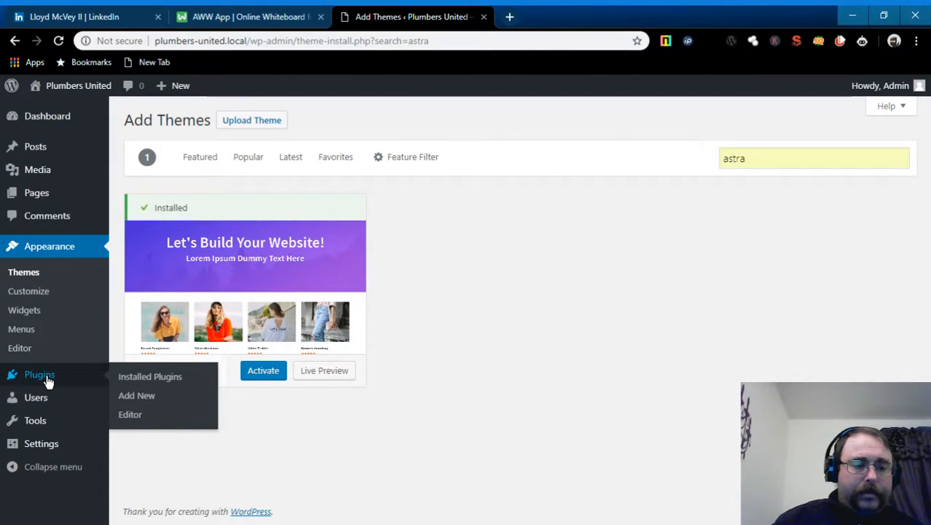
- Search plugins for 'astra', then install and activate Astra Starter Sites
click(144, 397)
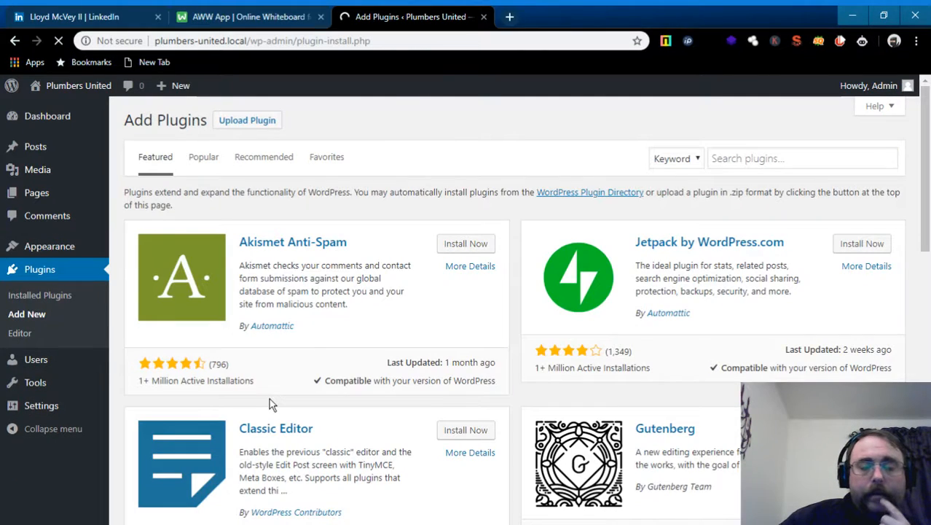
click(759, 159)
text(astra)
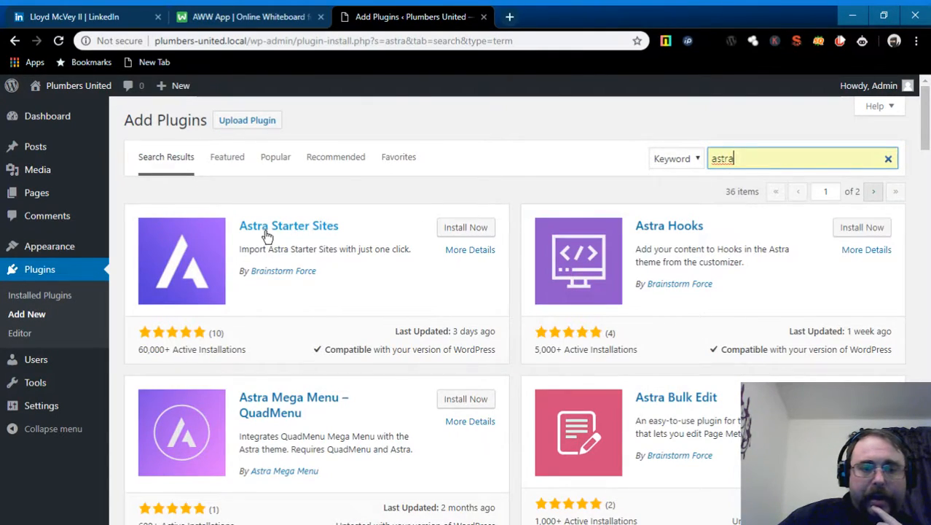
click(458, 229)
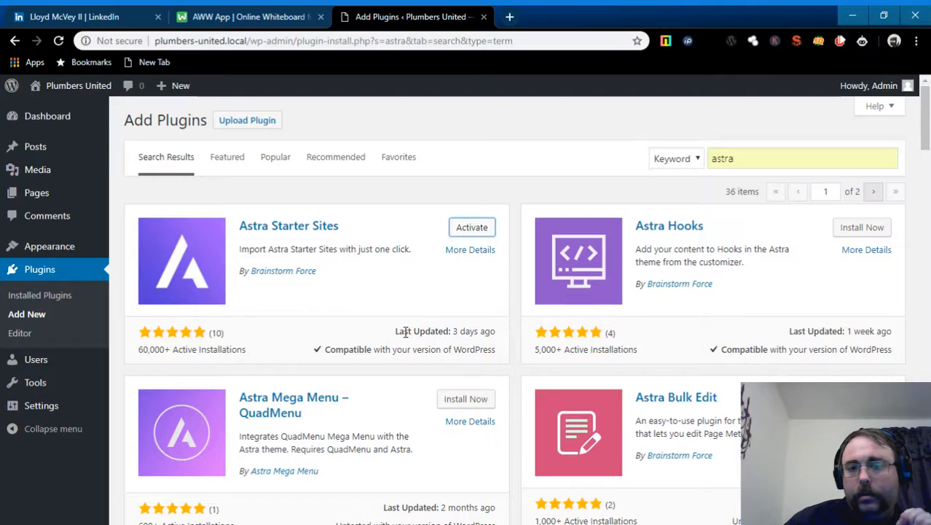
click(473, 235)
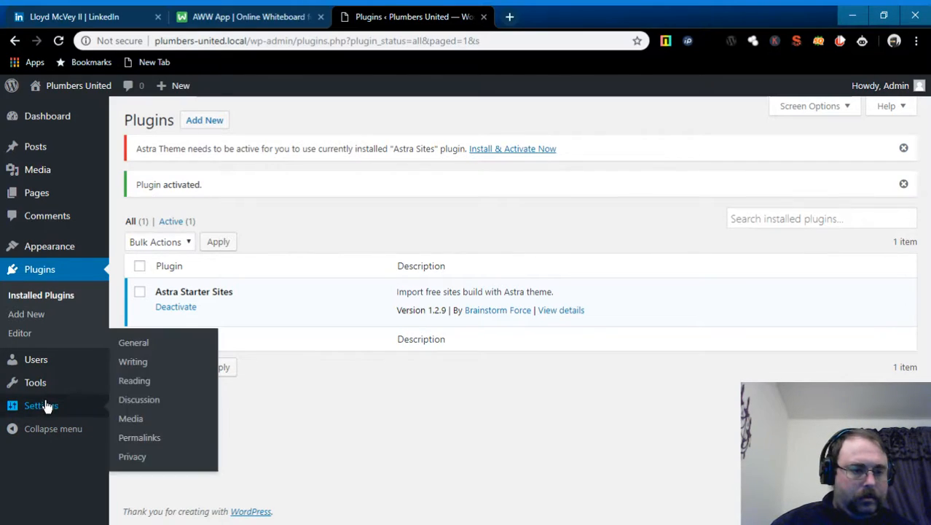
mouse_move(45, 394)
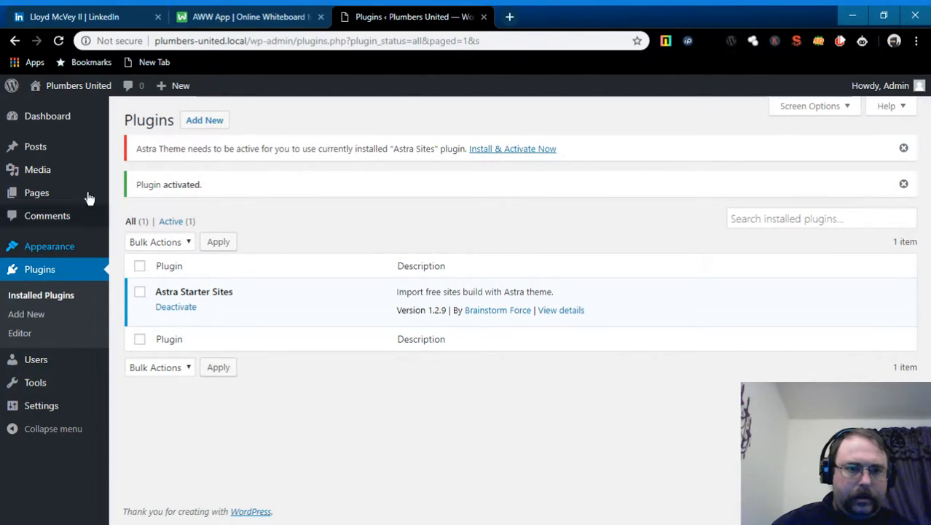
- Install and activate Astra from the plugin's notice, then return to the installed plugins list
click(512, 150)
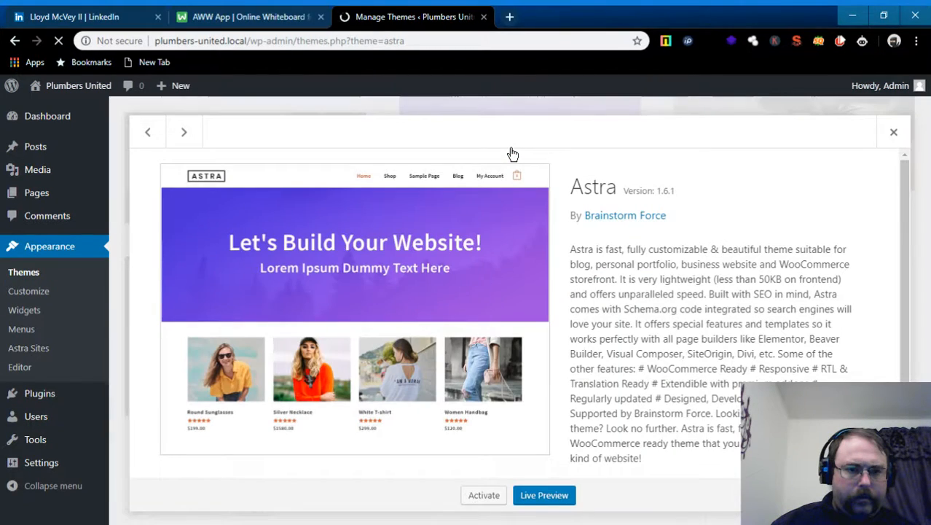
scroll(503, 313, down, 2)
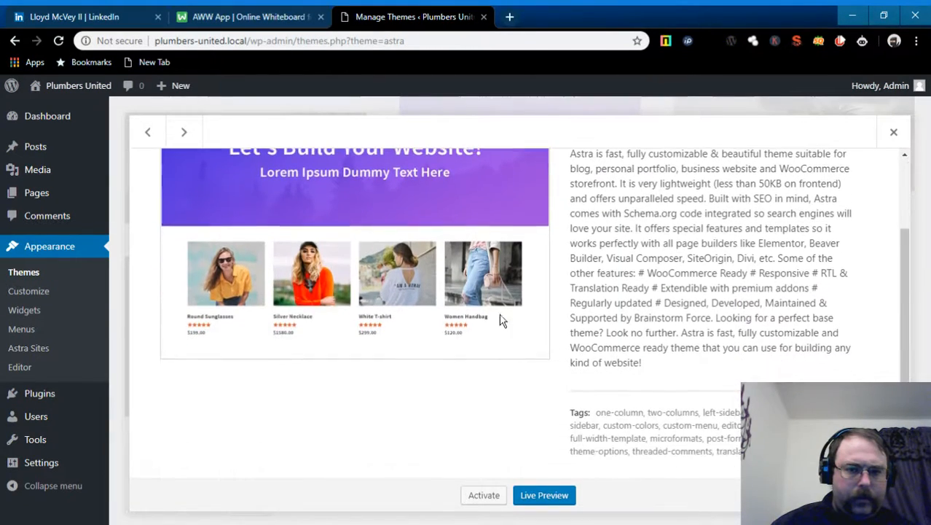
click(481, 495)
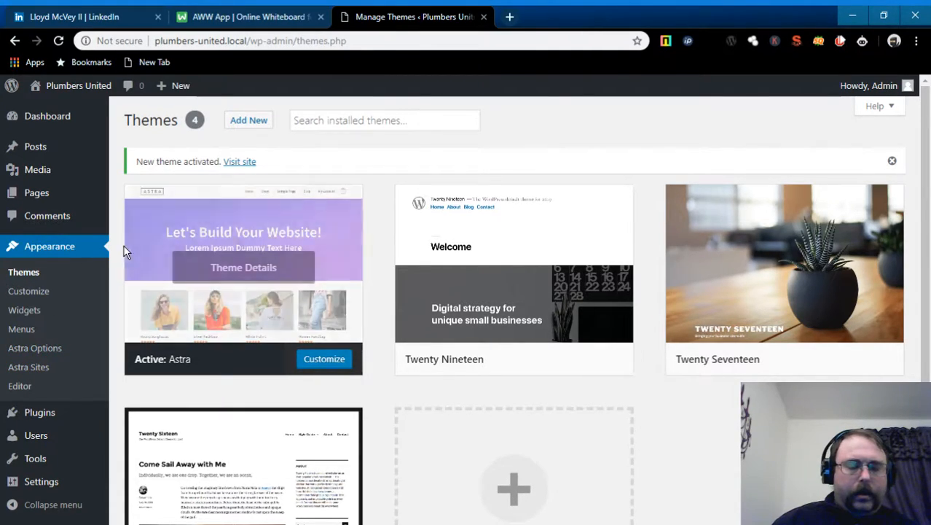
click(51, 420)
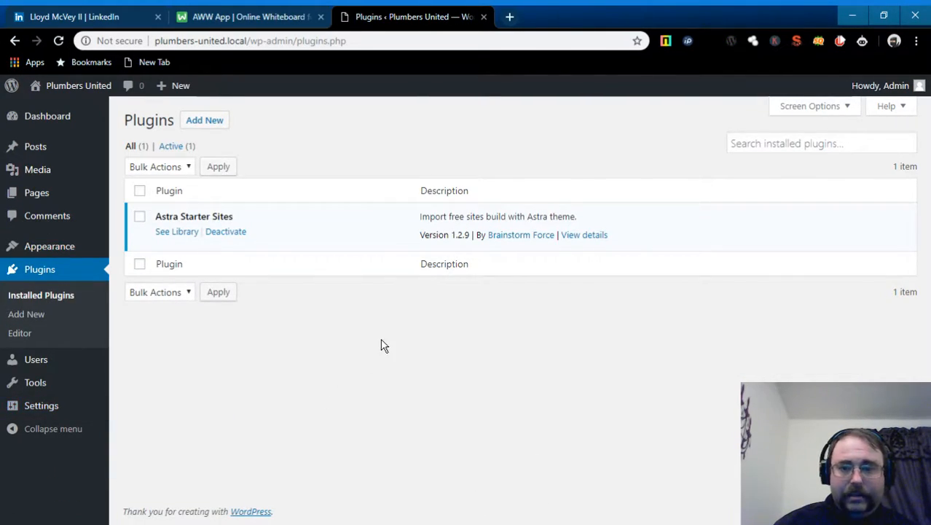
- Search the plugin directory for 'all in one' and install All-in-One WP Migration
click(754, 143)
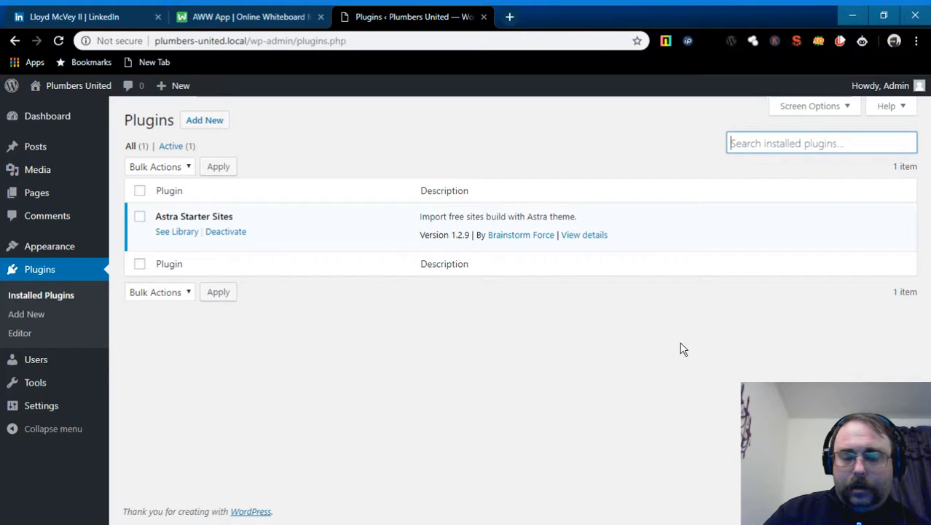
text(allin)
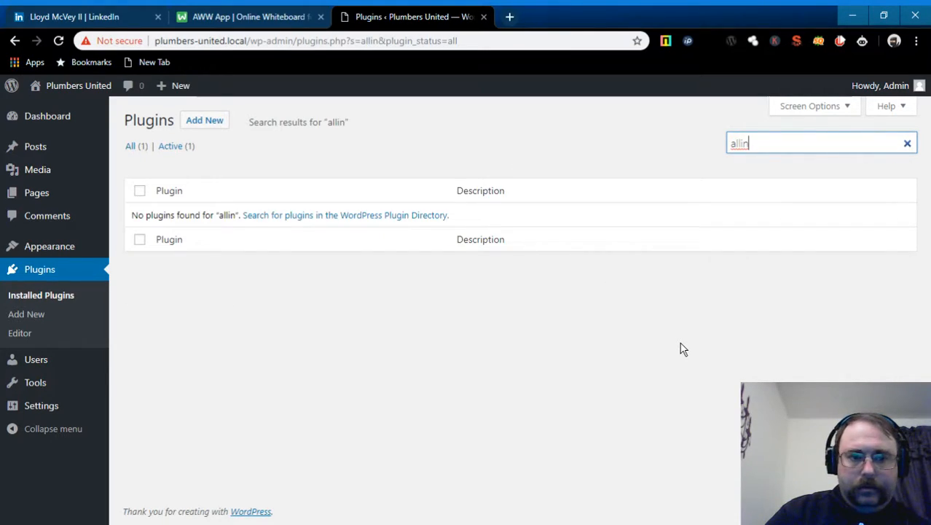
key(BackSpace)
key(BackSpace)
key(BackSpace)
key(BackSpace)
key(BackSpace)
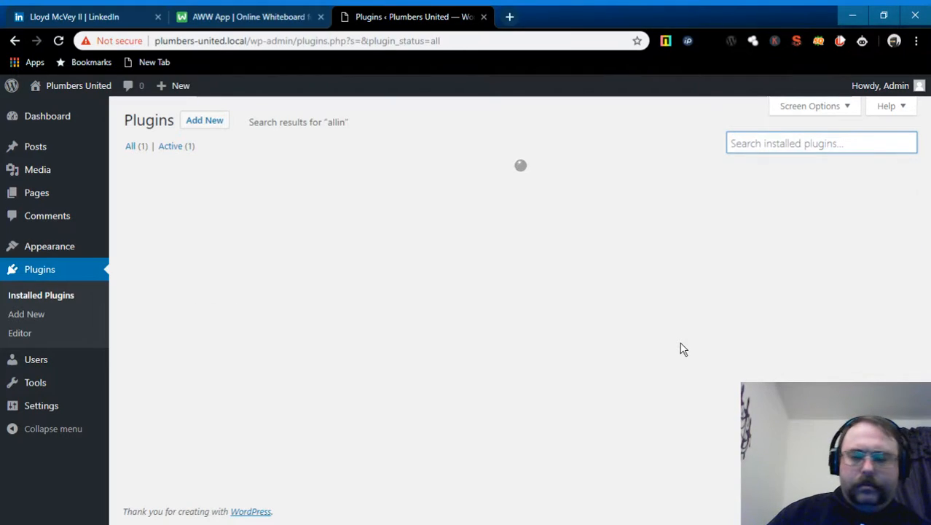
click(223, 121)
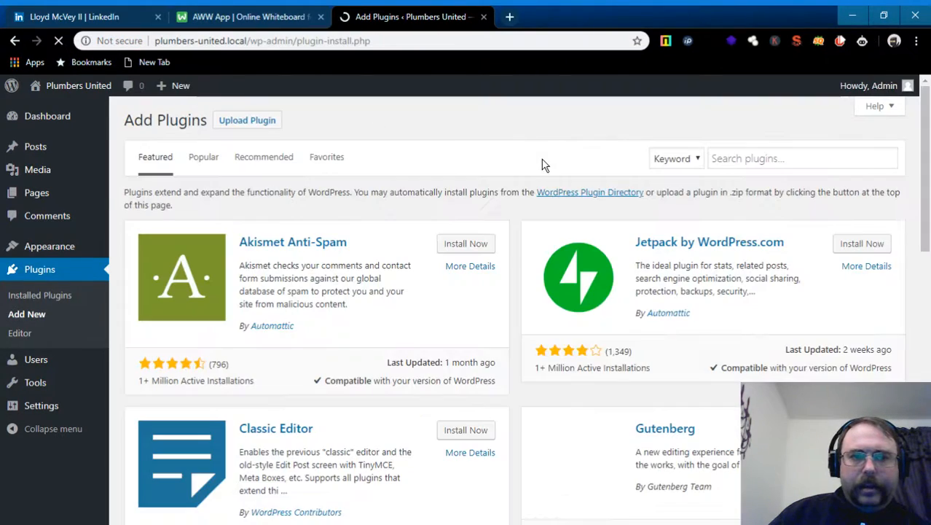
click(787, 157)
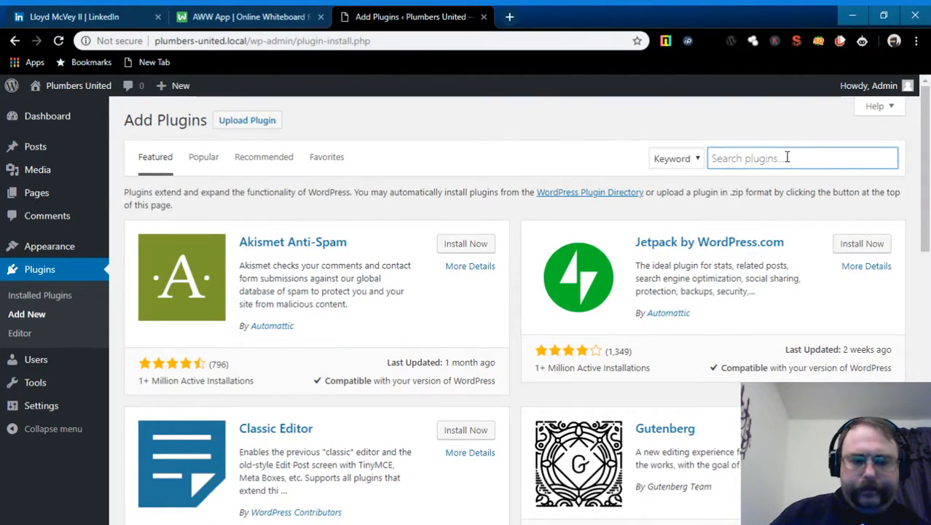
text(all)
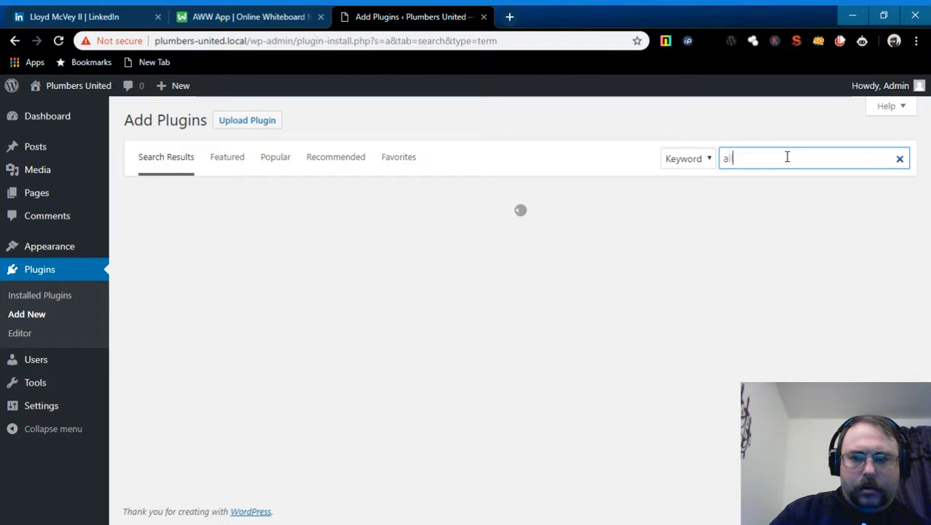
text( in)
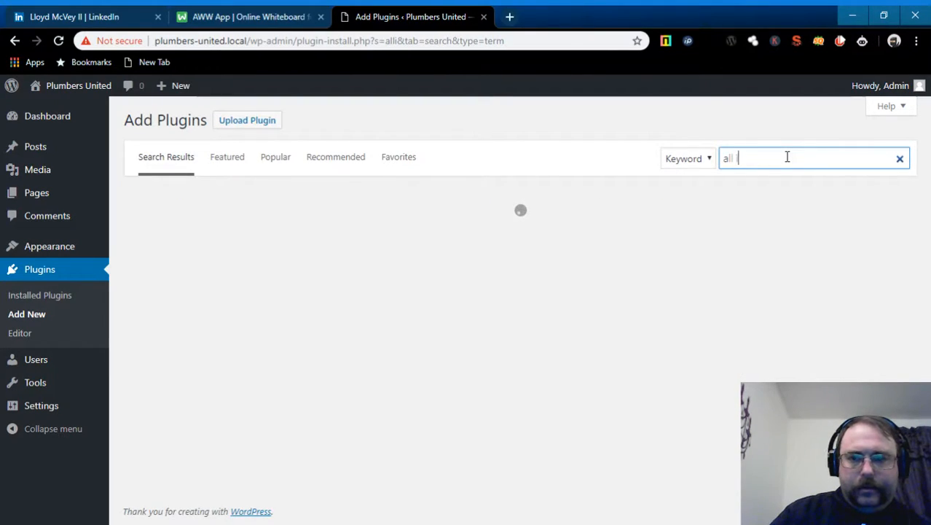
text( one)
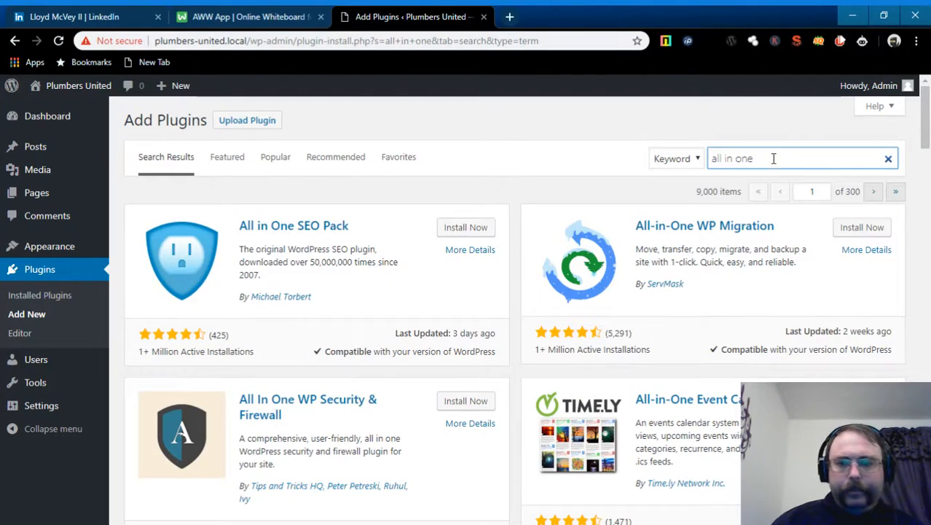
click(863, 229)
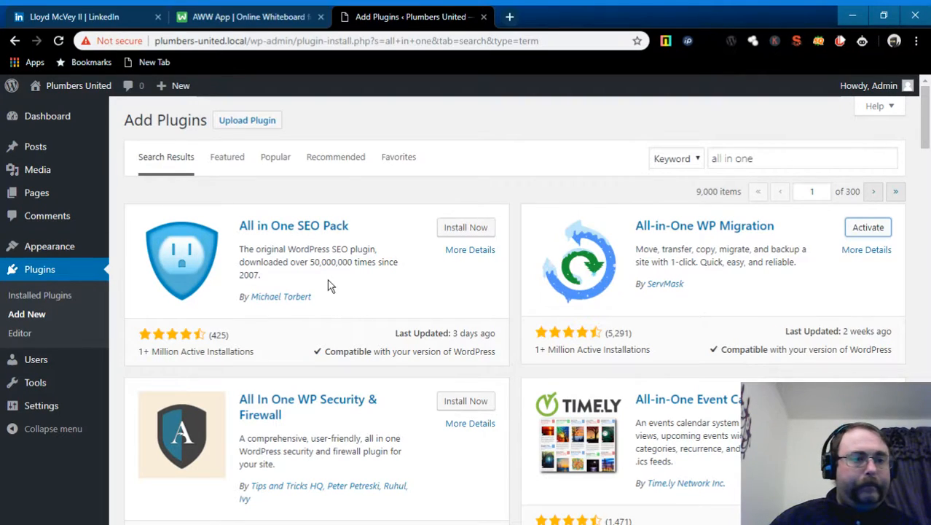
mouse_move(77, 250)
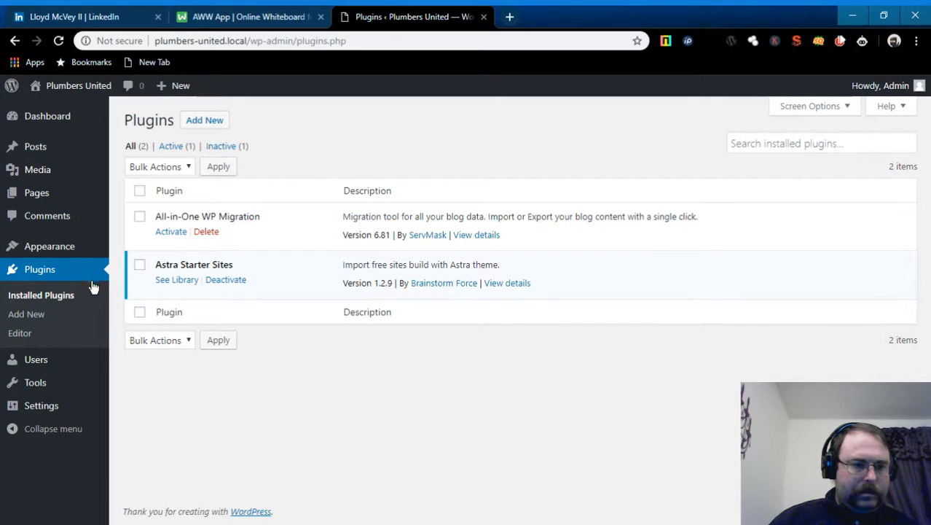
- Open Appearance > Astra Sites and choose Elementor to list its 67 starter sites
mouse_move(55, 409)
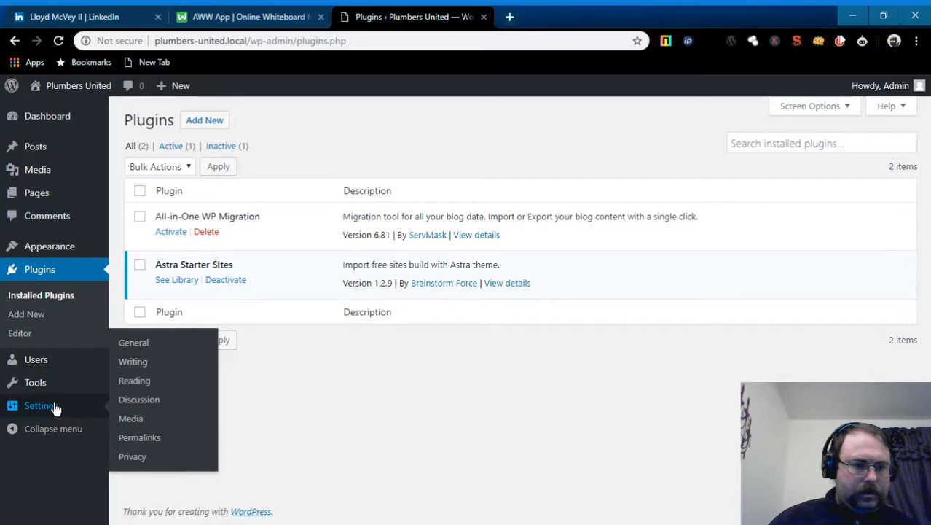
mouse_move(40, 360)
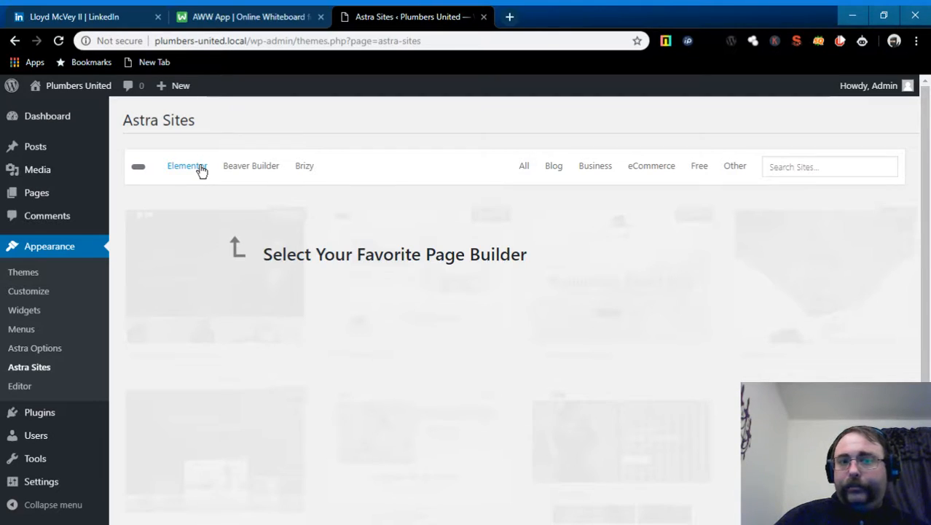
click(200, 167)
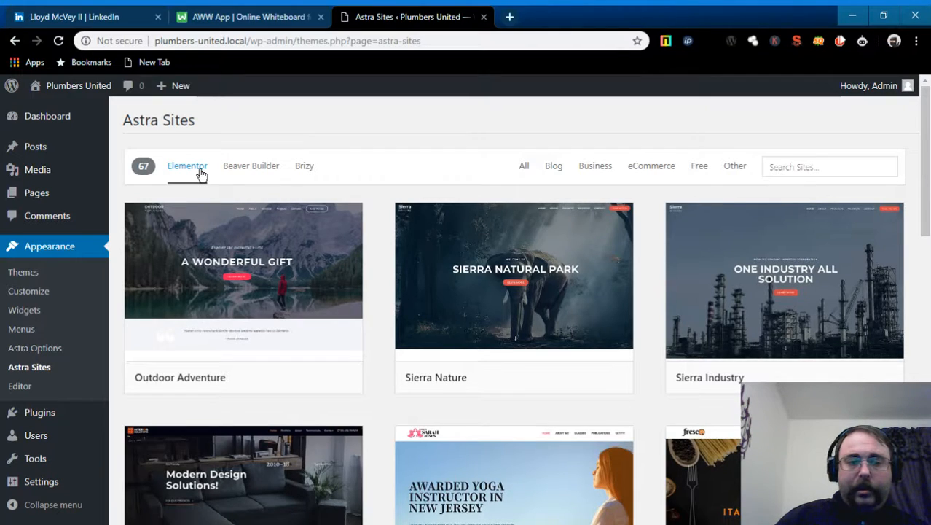
scroll(625, 210, down, 5)
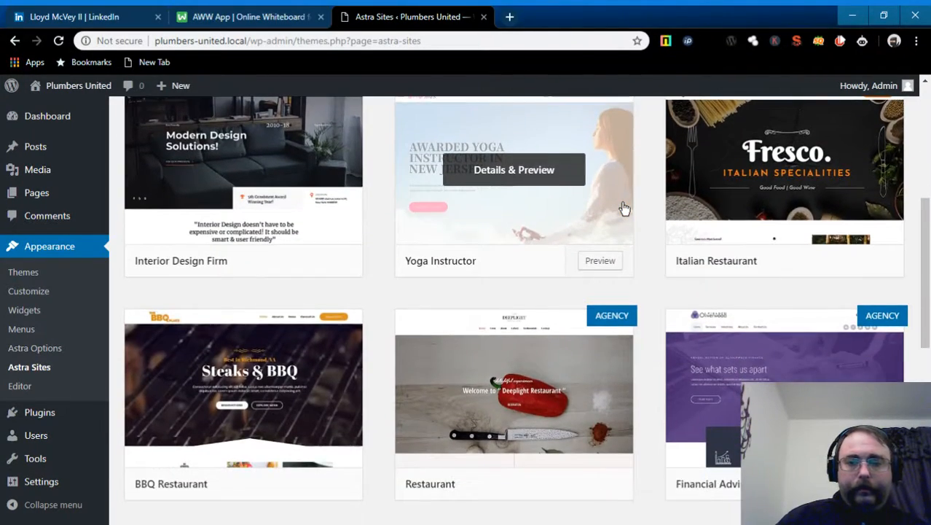
scroll(623, 209, up, 6)
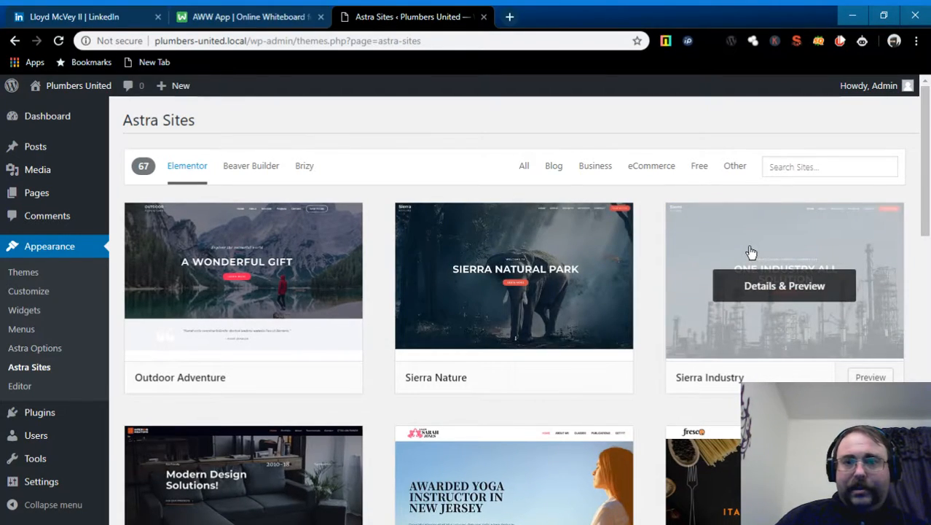
click(698, 167)
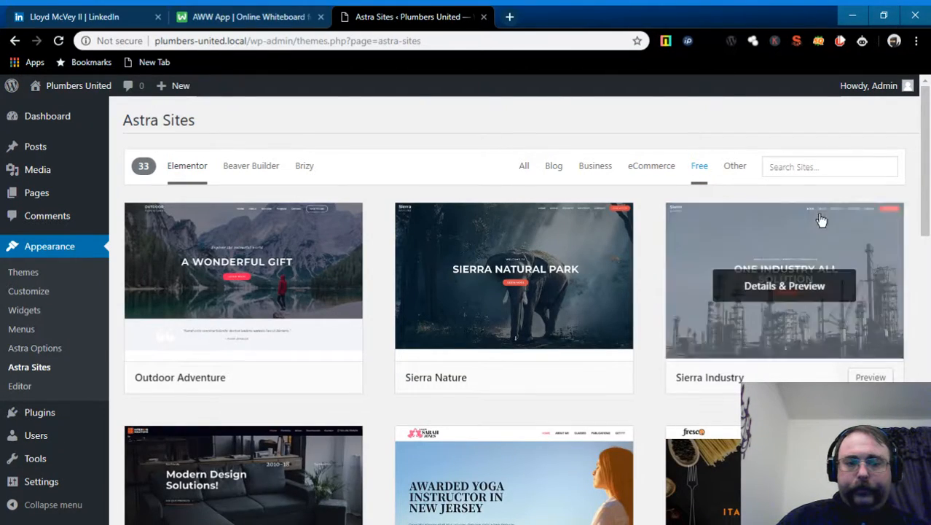
scroll(743, 255, down, 3)
scroll(745, 257, down, 1)
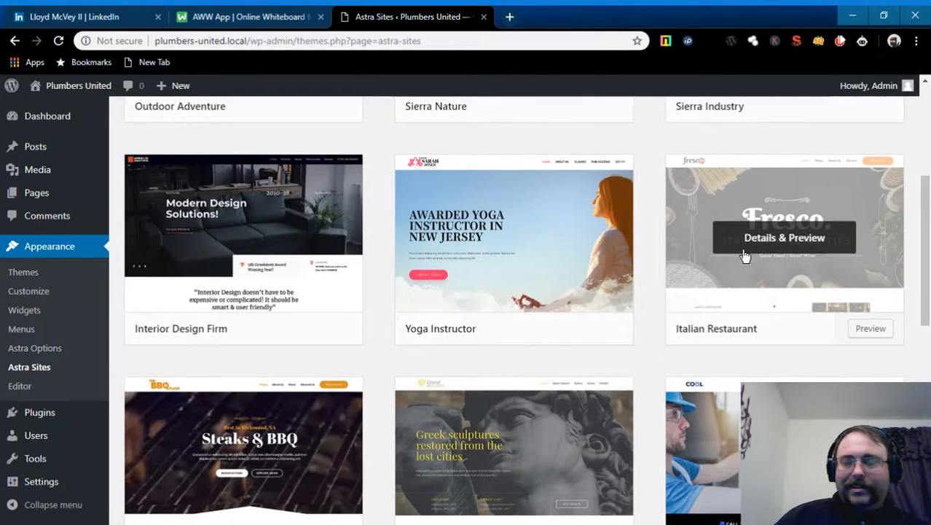
scroll(745, 255, down, 1)
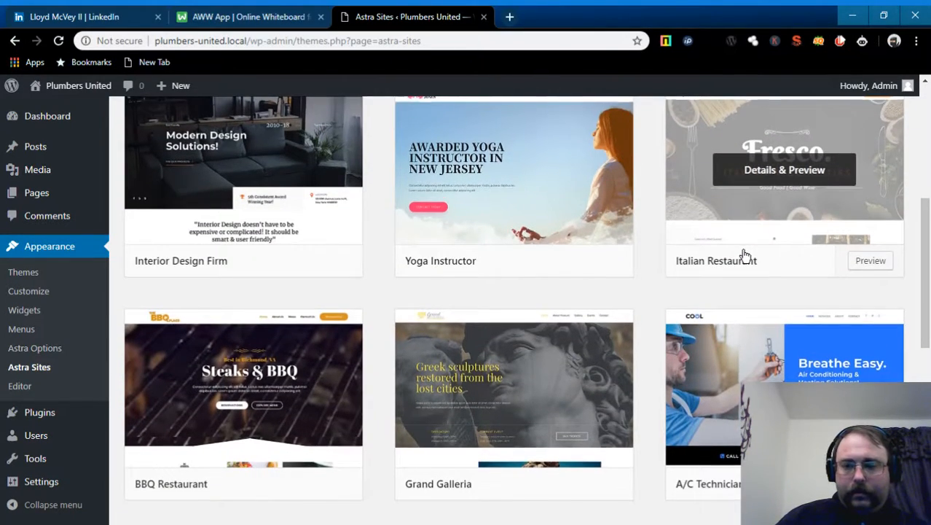
scroll(744, 256, down, 3)
scroll(745, 256, down, 1)
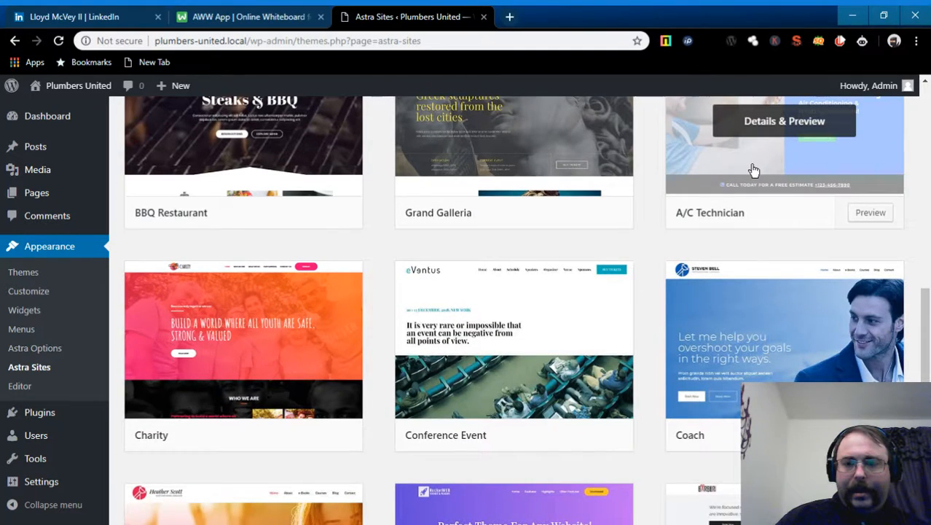
scroll(736, 216, down, 3)
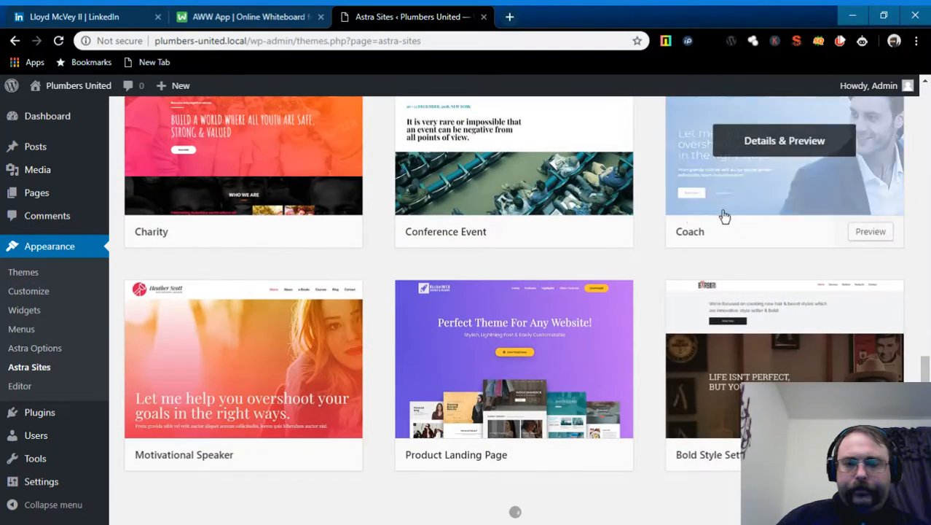
scroll(794, 177, down, 3)
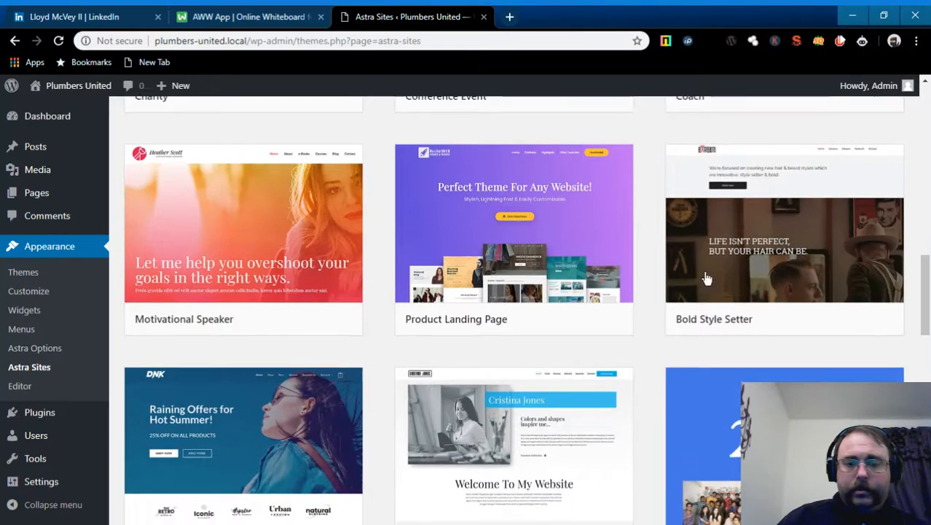
scroll(704, 272, up, 7)
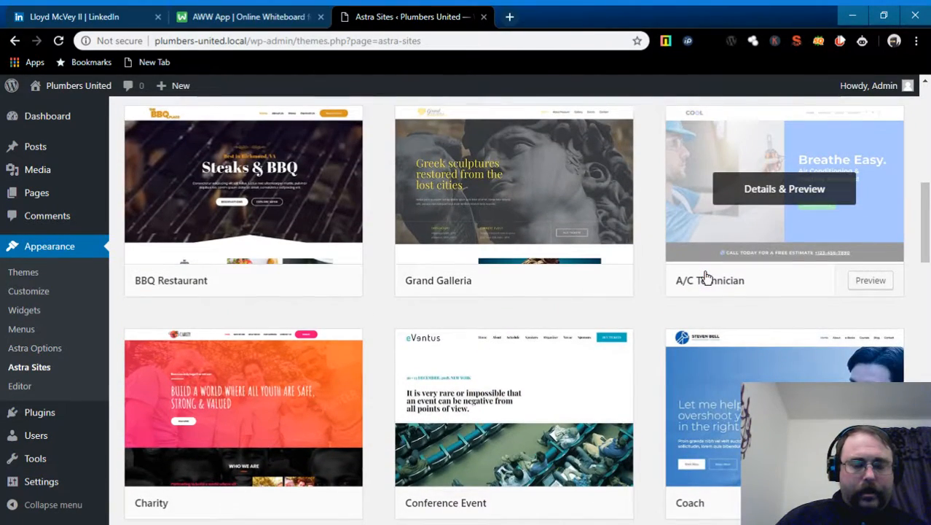
scroll(705, 276, up, 6)
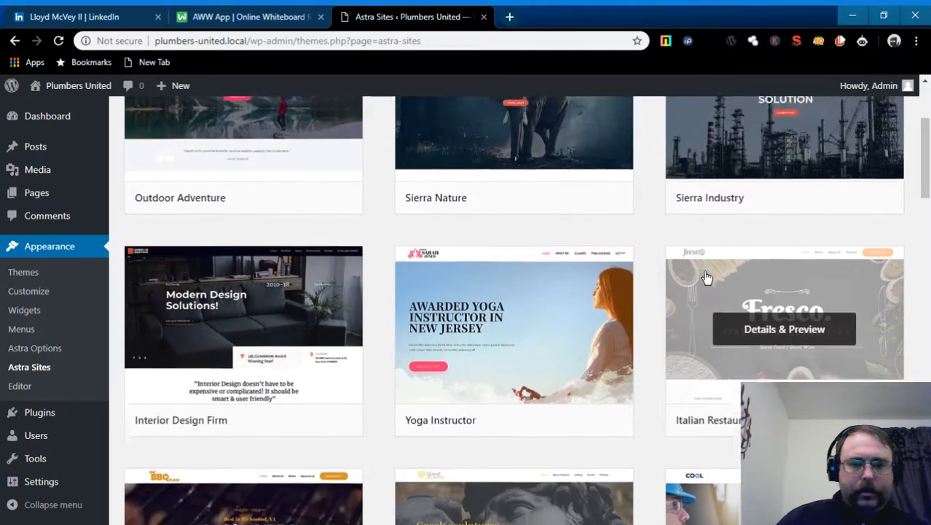
scroll(704, 271, up, 2)
scroll(704, 271, down, 4)
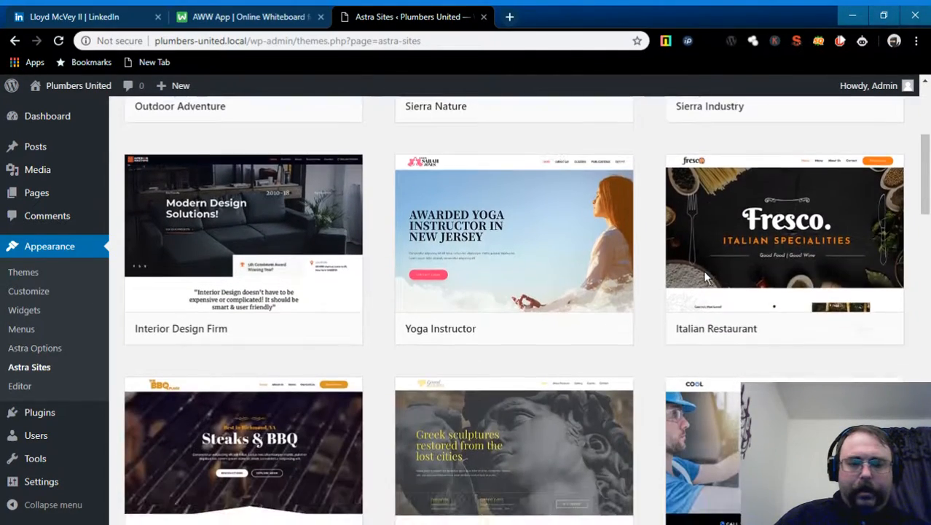
scroll(705, 277, down, 4)
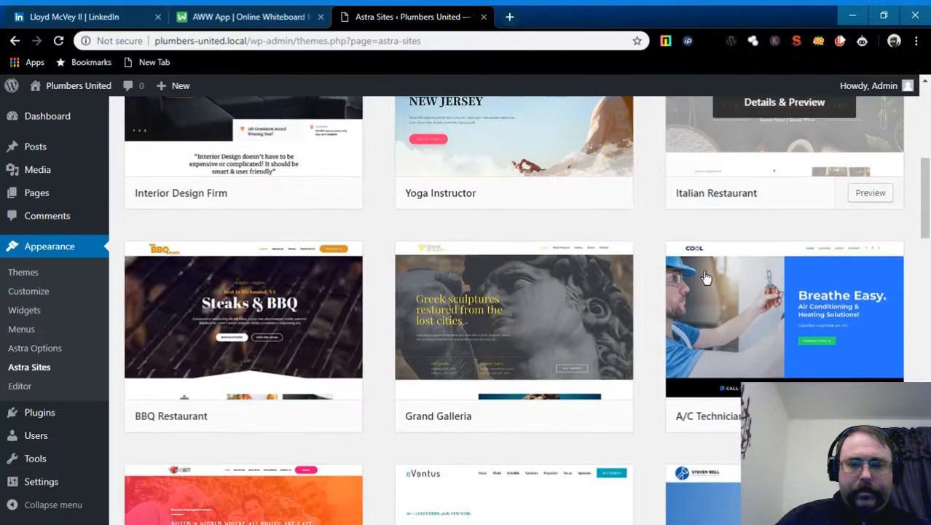
scroll(705, 275, down, 1)
scroll(718, 277, up, 2)
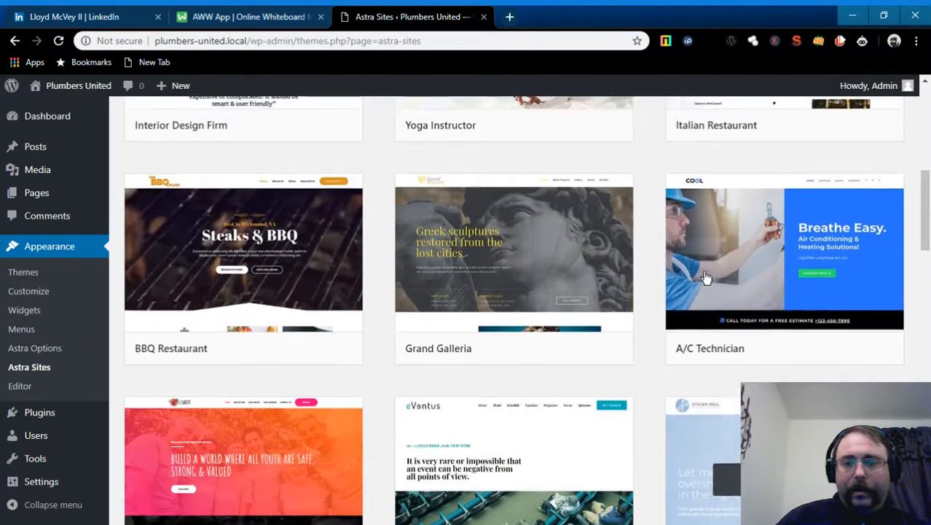
scroll(510, 270, down, 5)
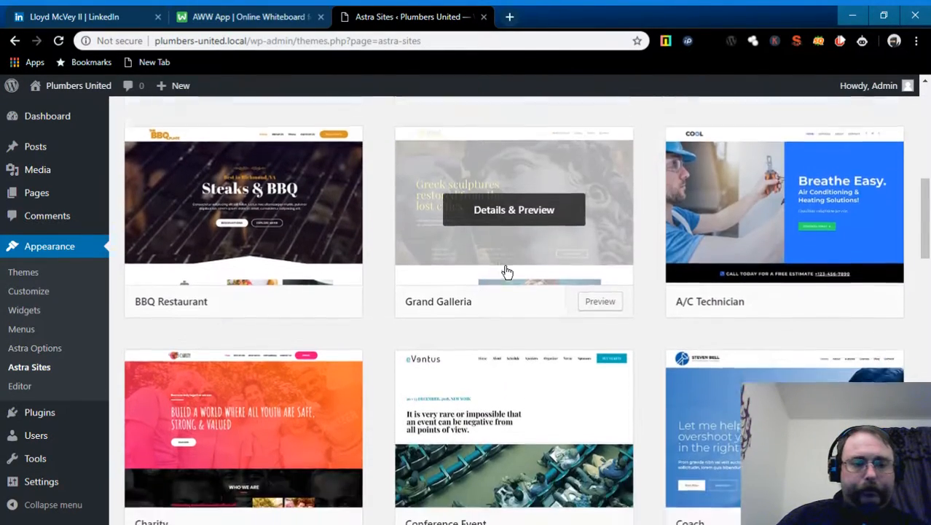
scroll(507, 270, down, 6)
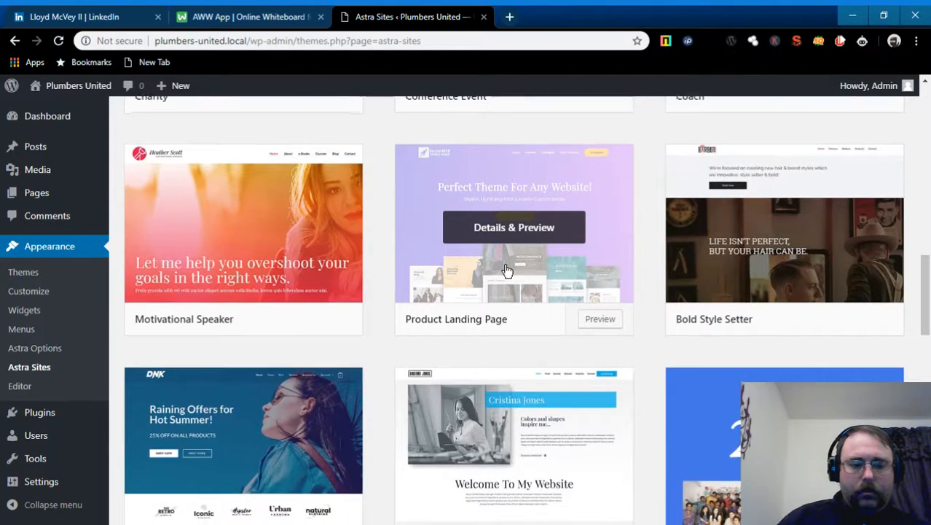
scroll(463, 306, down, 1)
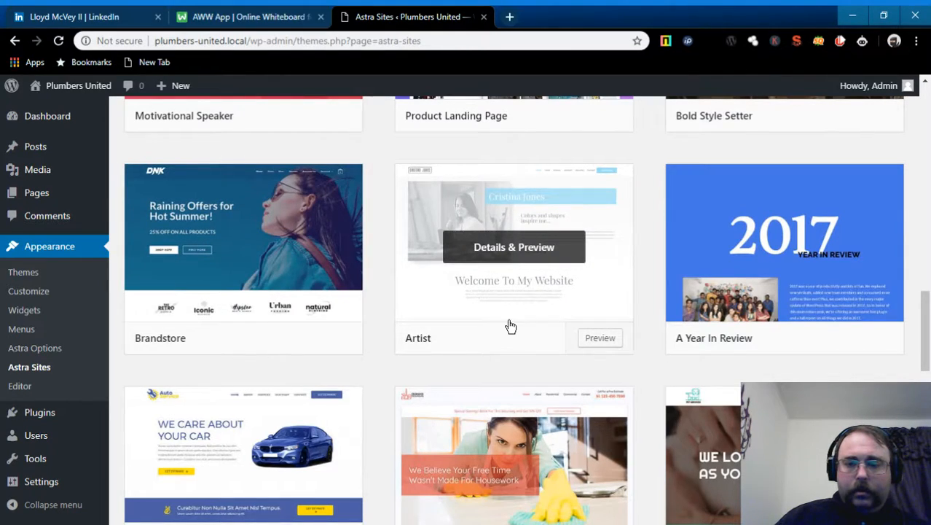
scroll(481, 321, down, 1)
scroll(481, 317, down, 1)
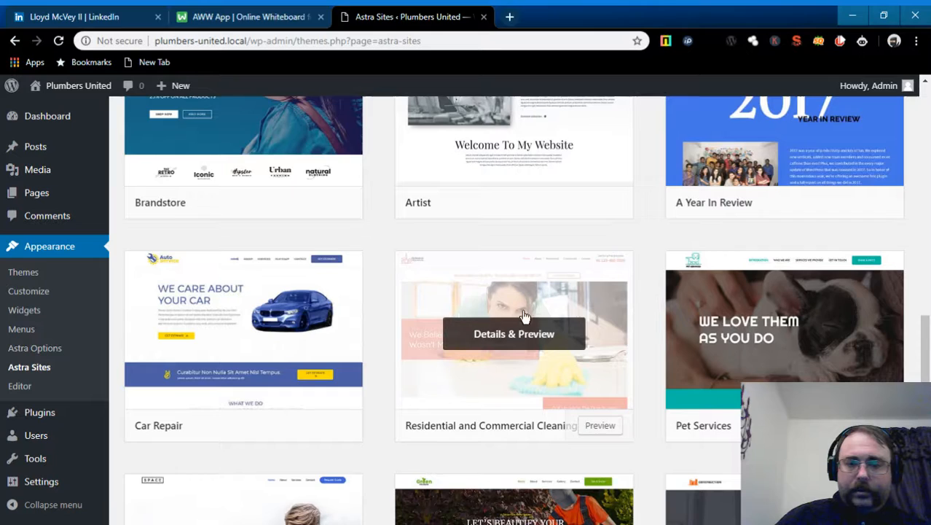
scroll(524, 316, down, 2)
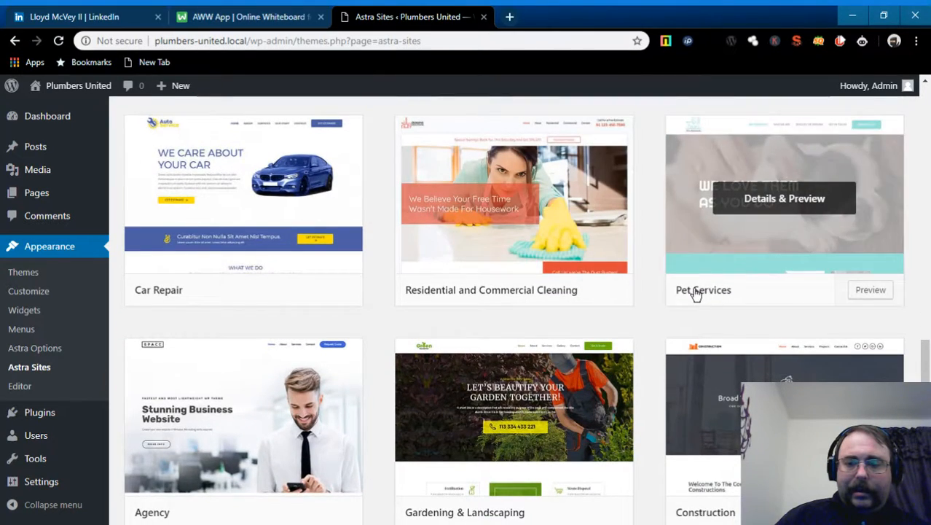
scroll(696, 294, down, 1)
scroll(802, 310, down, 1)
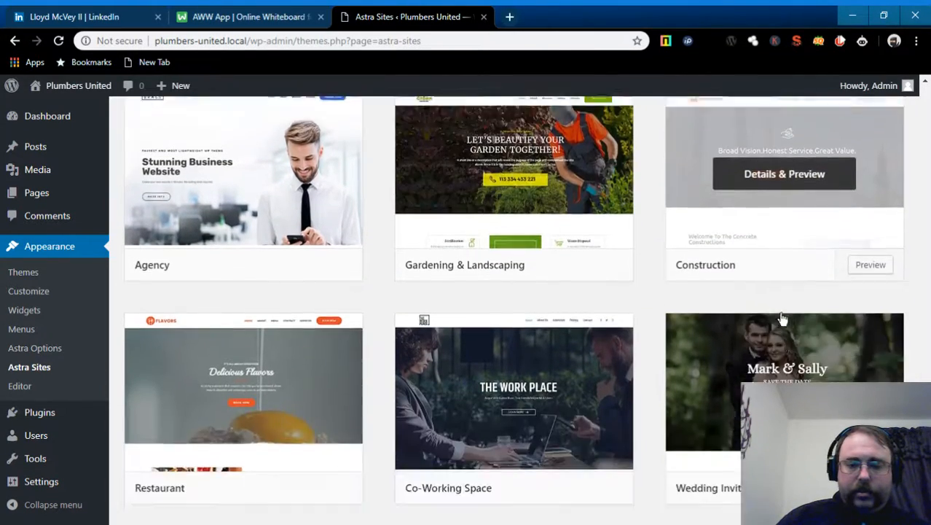
scroll(782, 319, down, 1)
scroll(266, 317, down, 1)
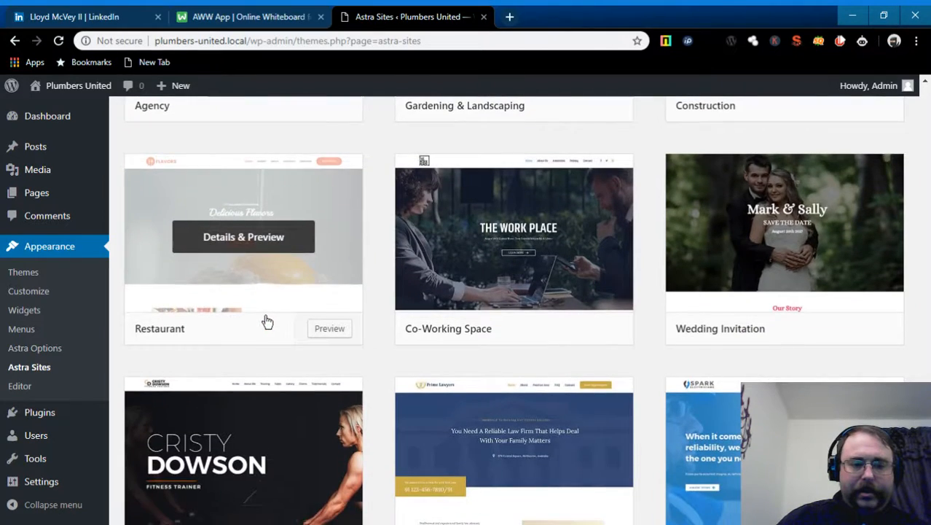
scroll(267, 321, down, 1)
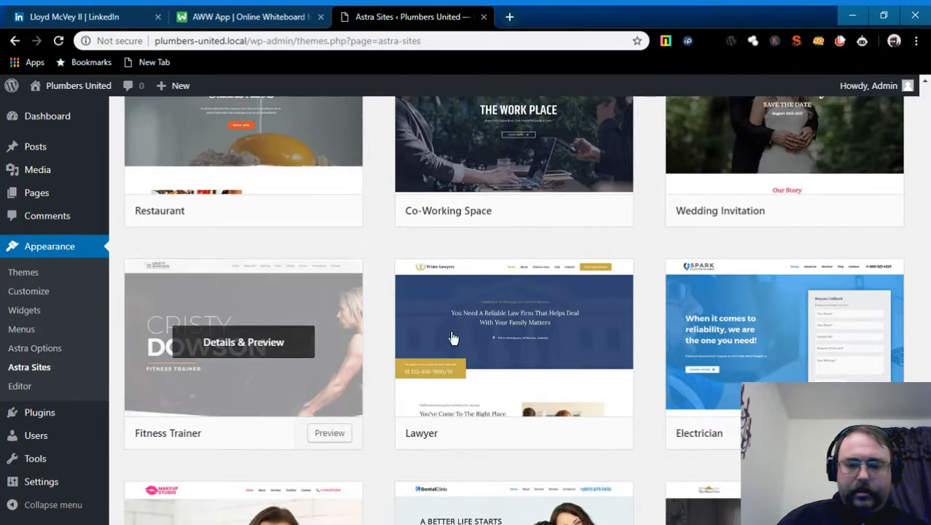
scroll(435, 338, down, 2)
scroll(635, 267, down, 2)
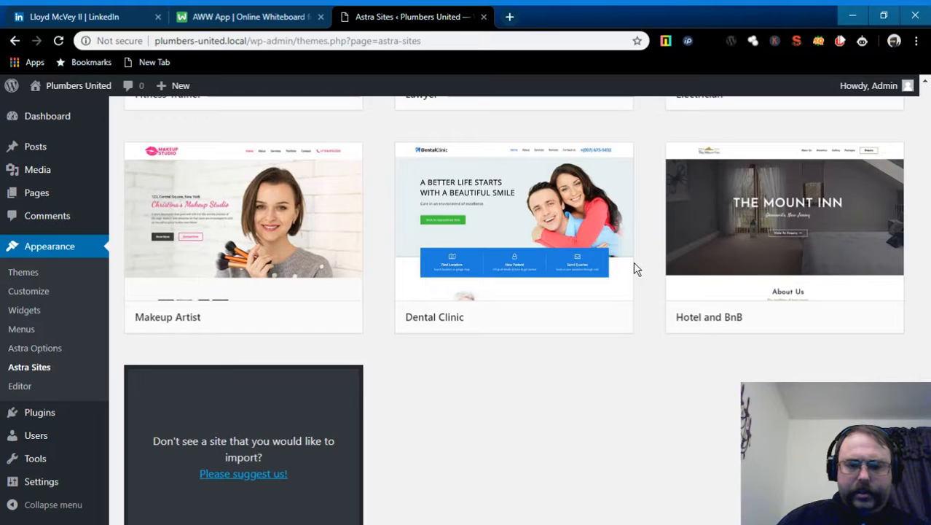
scroll(635, 268, down, 1)
scroll(635, 267, up, 2)
scroll(635, 267, up, 1)
scroll(635, 268, up, 1)
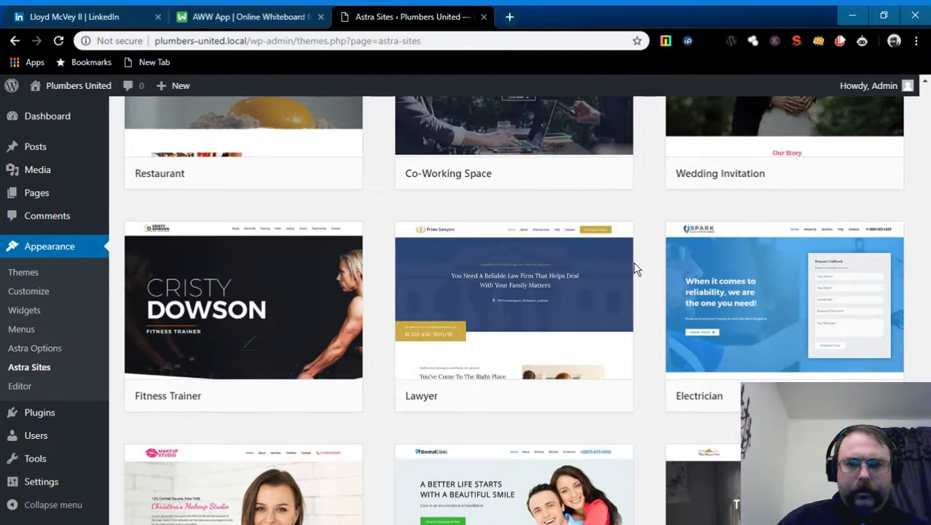
scroll(635, 268, up, 6)
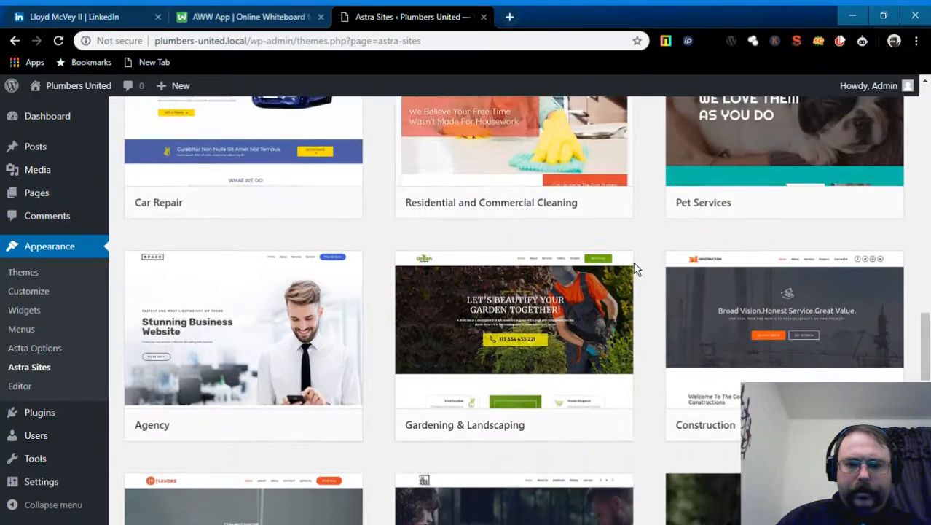
scroll(635, 268, up, 5)
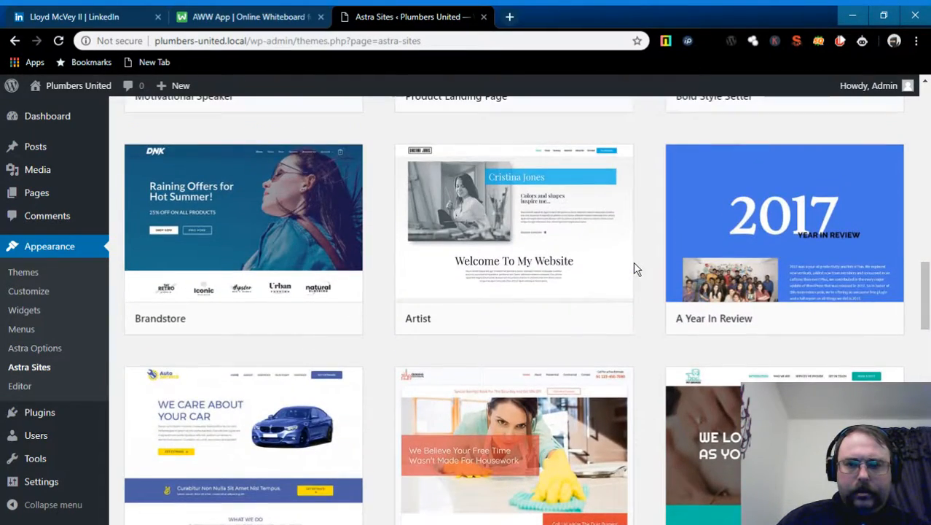
scroll(635, 267, up, 6)
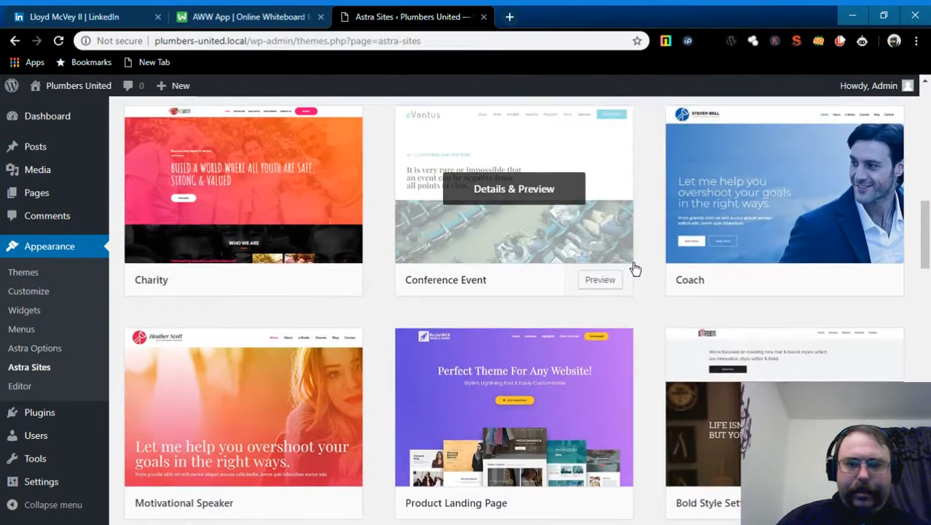
scroll(635, 267, up, 4)
scroll(635, 269, up, 1)
scroll(634, 269, up, 6)
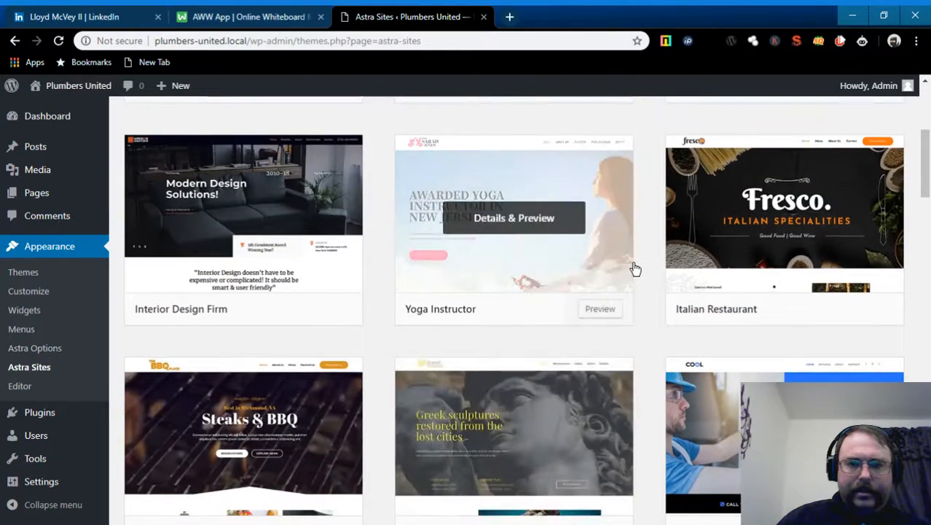
scroll(635, 268, down, 7)
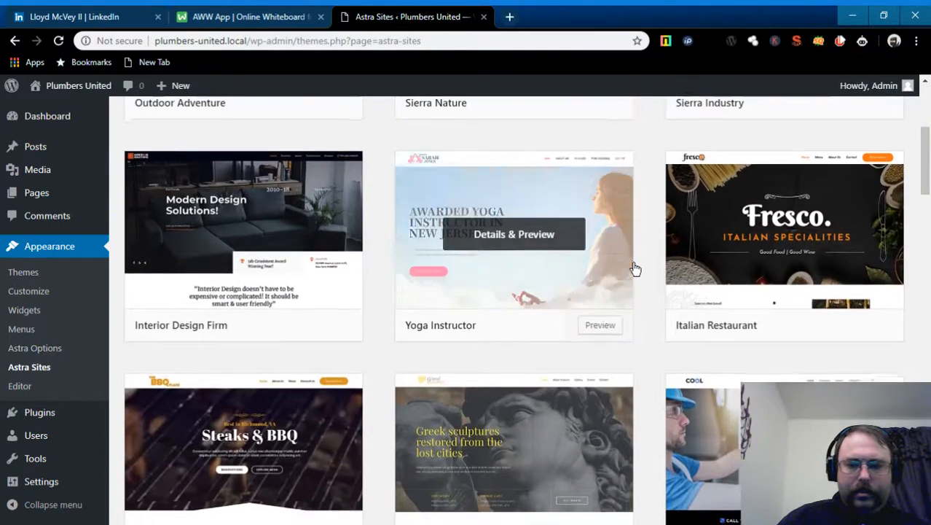
mouse_move(751, 262)
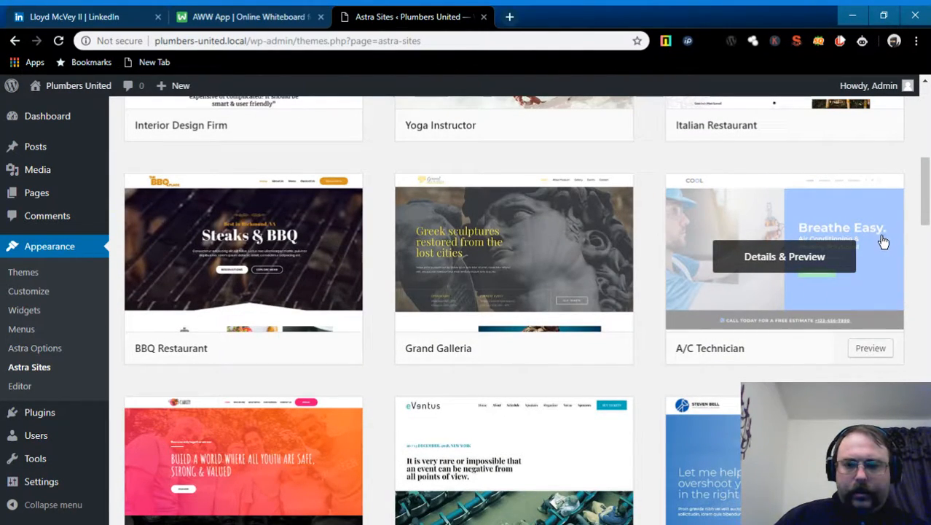
scroll(850, 304, down, 10)
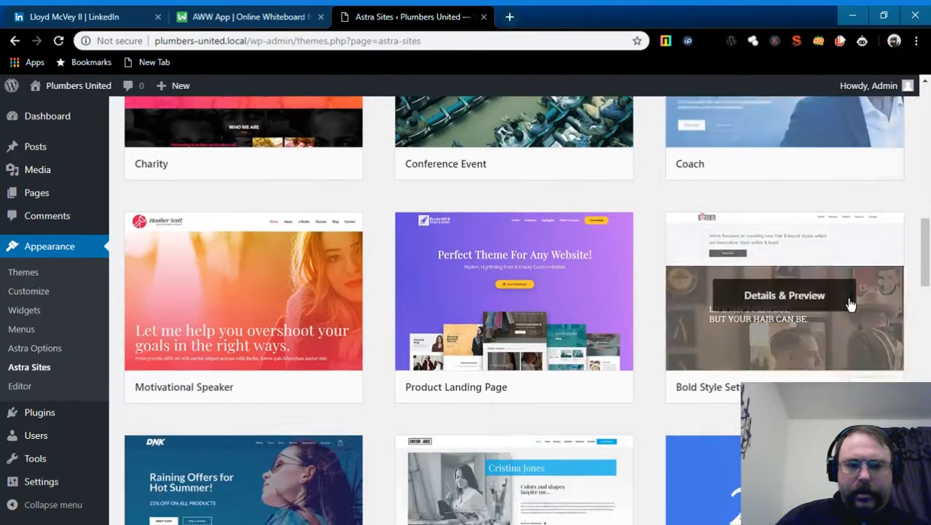
scroll(850, 305, down, 6)
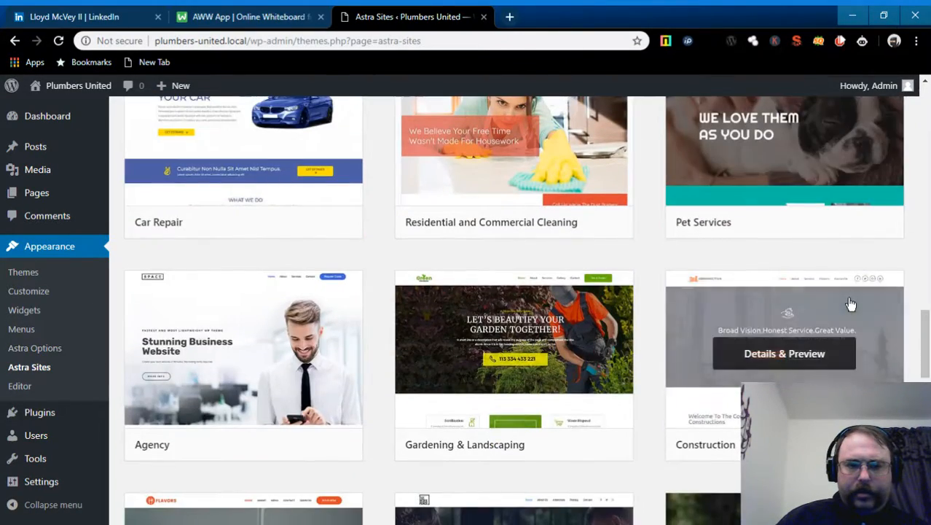
scroll(850, 304, up, 5)
scroll(849, 300, down, 6)
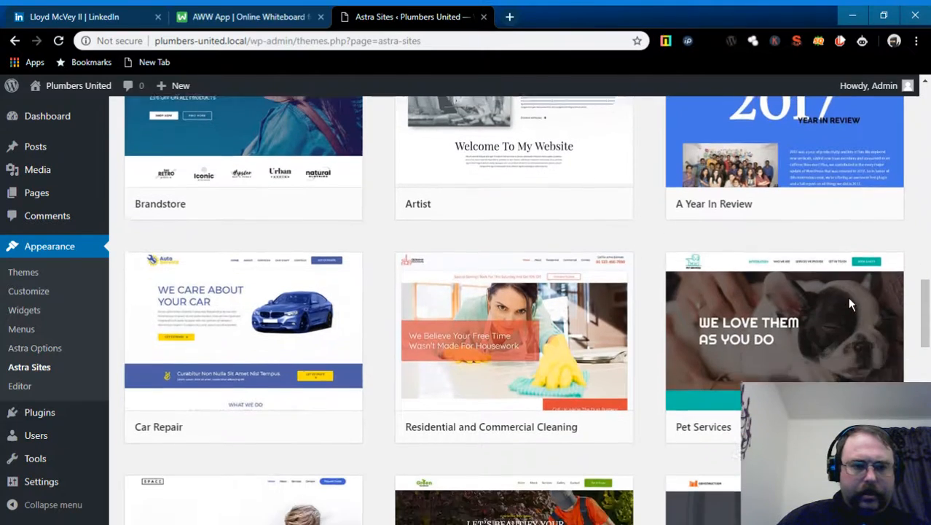
scroll(850, 305, down, 3)
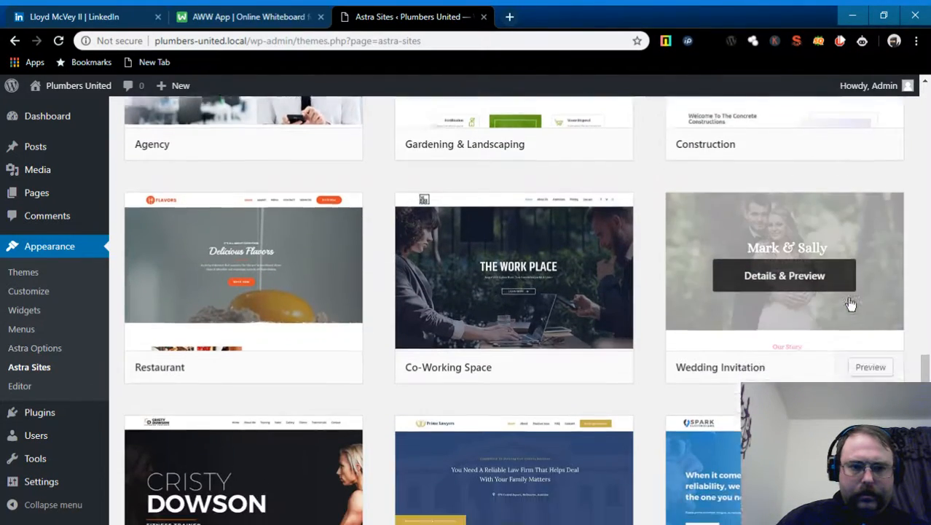
scroll(850, 305, down, 3)
scroll(849, 300, down, 3)
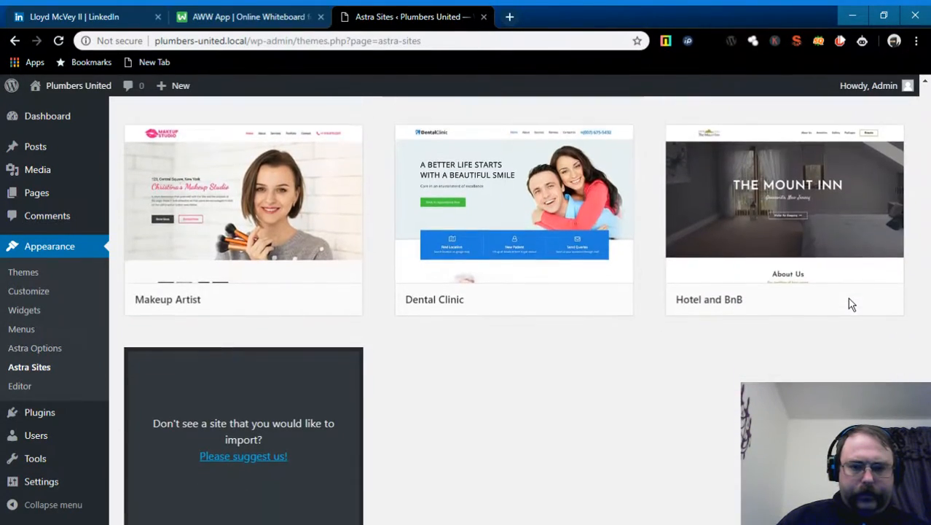
scroll(848, 302, down, 2)
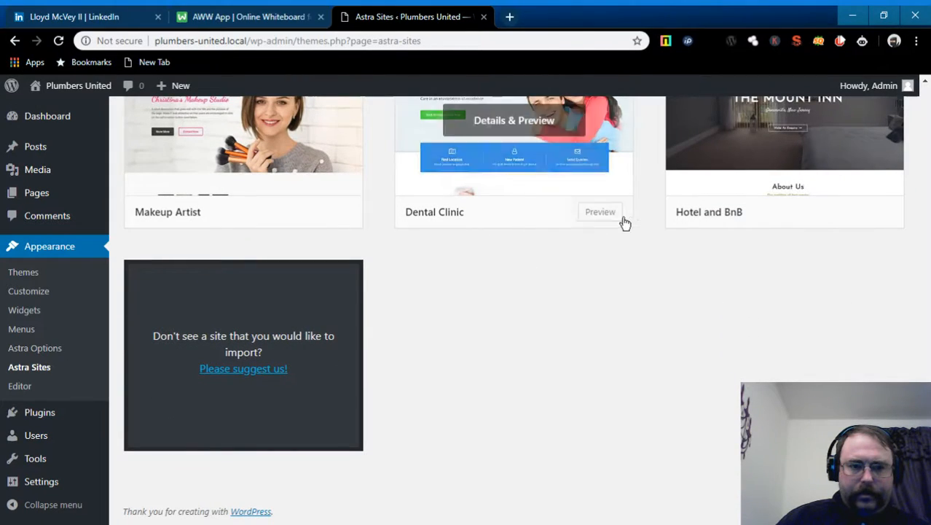
scroll(719, 285, up, 5)
scroll(758, 312, up, 10)
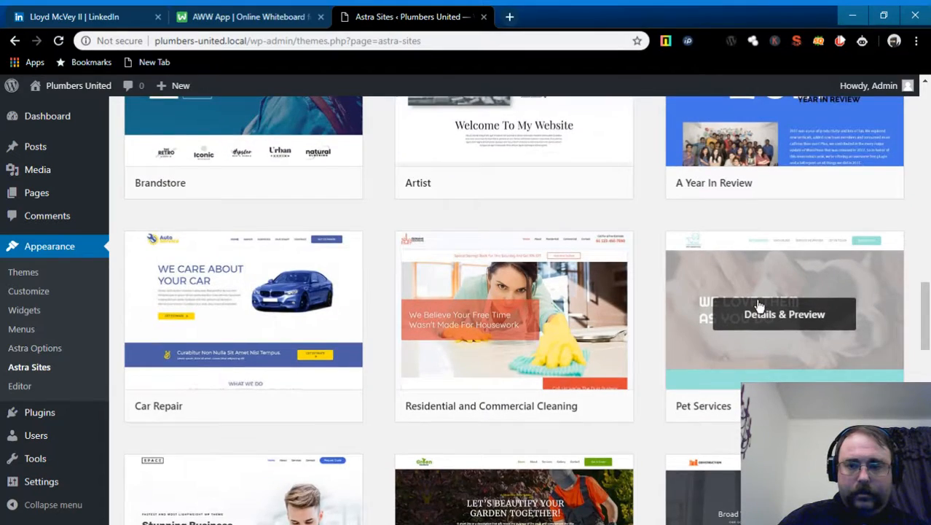
scroll(767, 306, up, 4)
scroll(787, 307, up, 1)
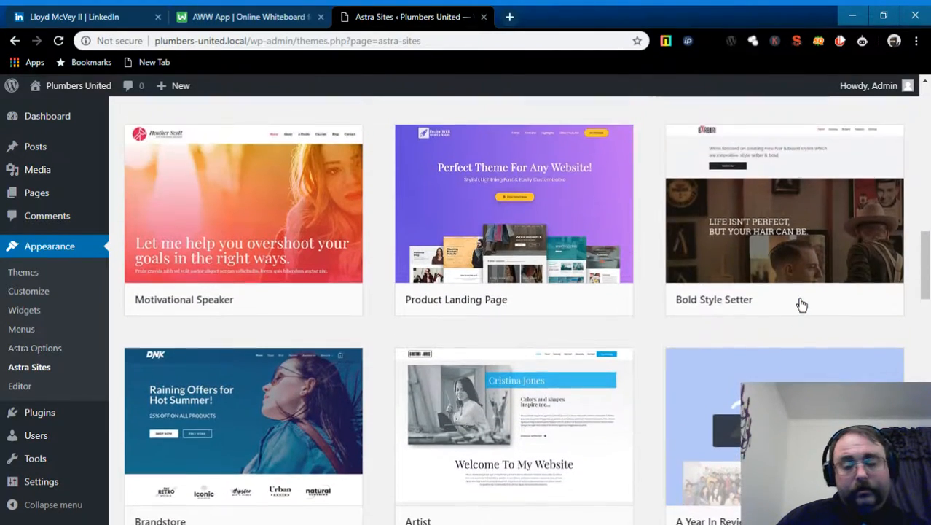
scroll(804, 312, up, 2)
scroll(805, 312, up, 2)
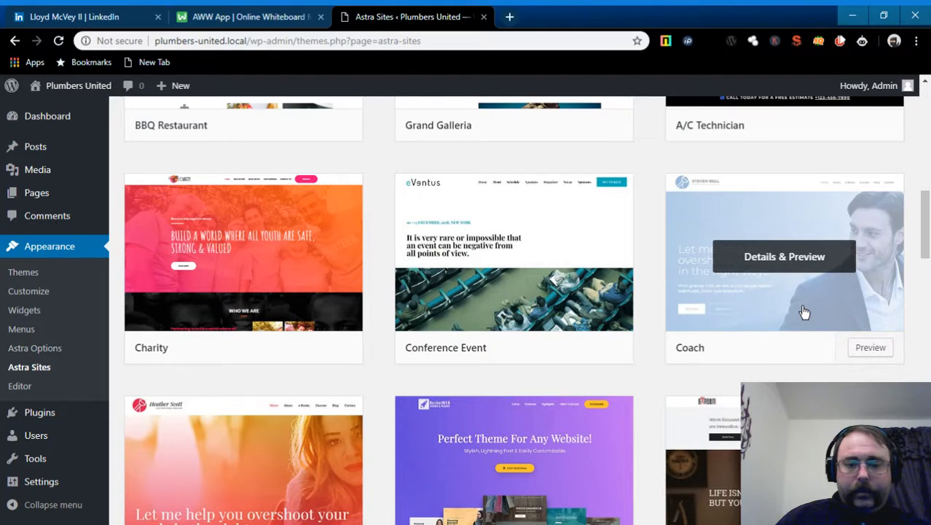
scroll(805, 312, up, 3)
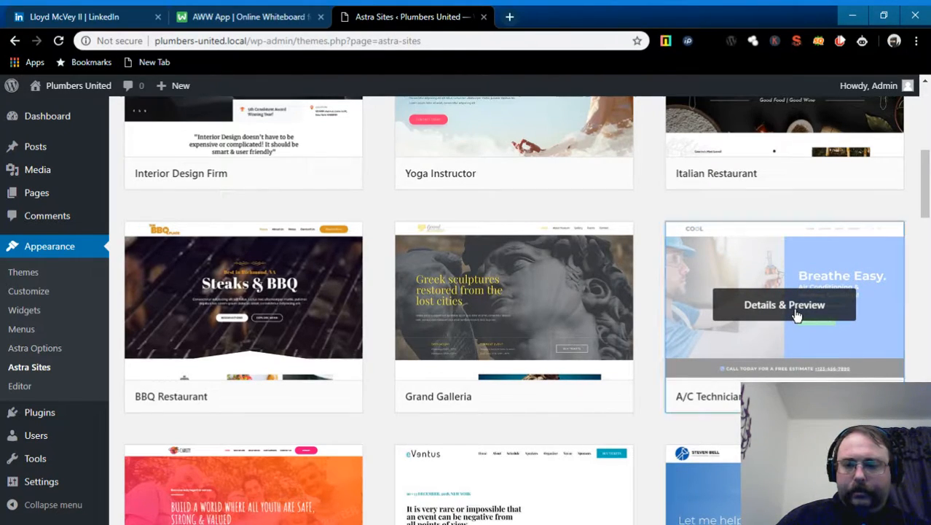
- Open the A/C Technician Details & Preview and scroll to its required plugins
click(798, 313)
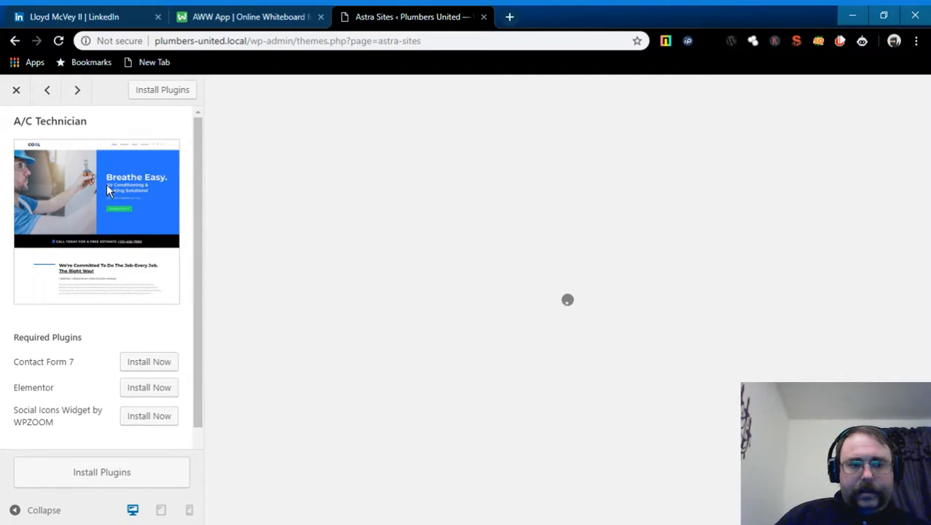
scroll(134, 199, down, 1)
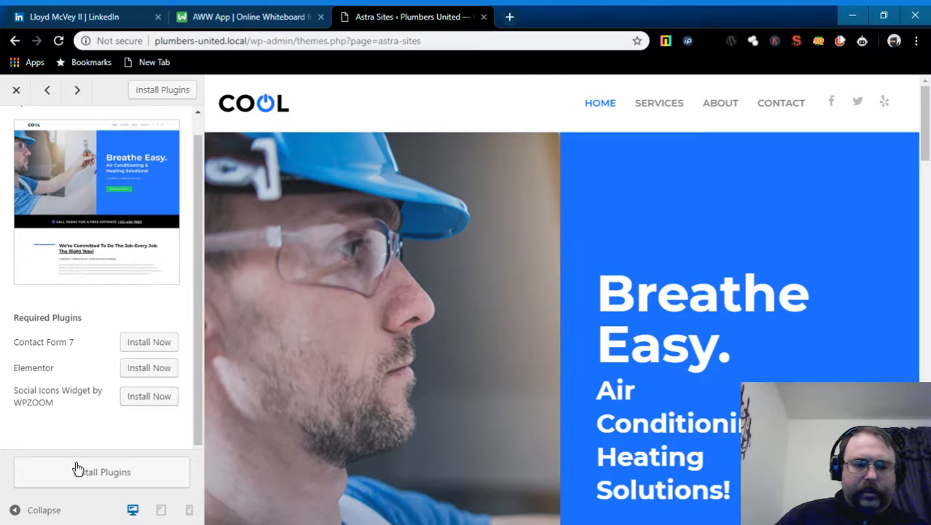
- Start installing Contact Form 7, Elementor and WPZOOM Social Icons for the A/C Technician import
click(115, 473)
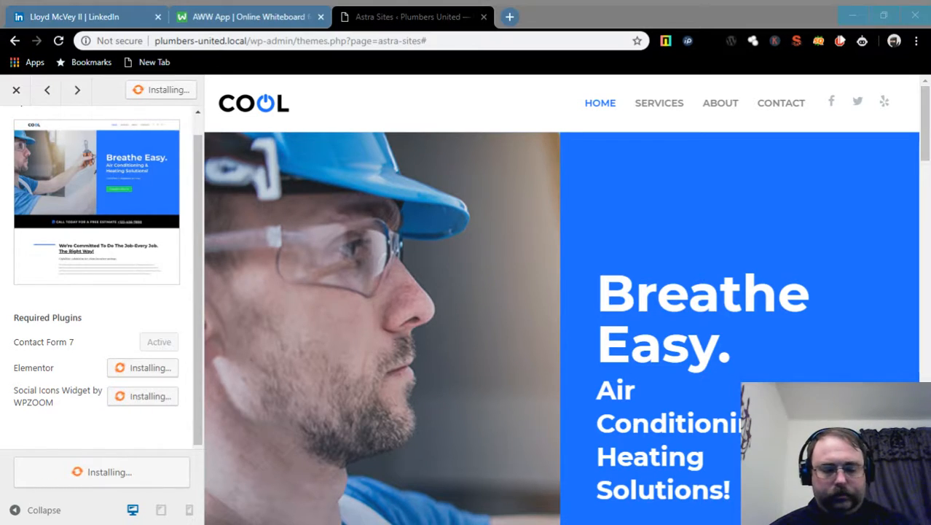
click(115, 472)
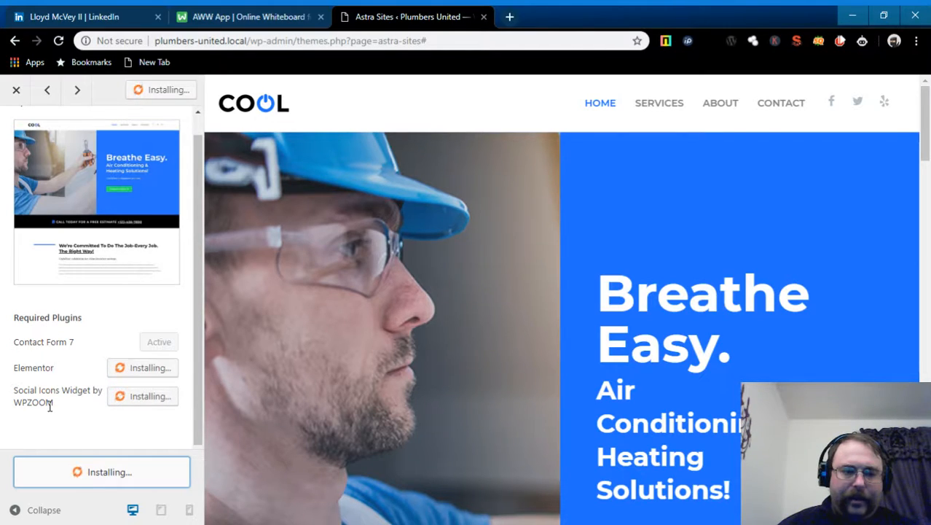
scroll(487, 391, down, 1)
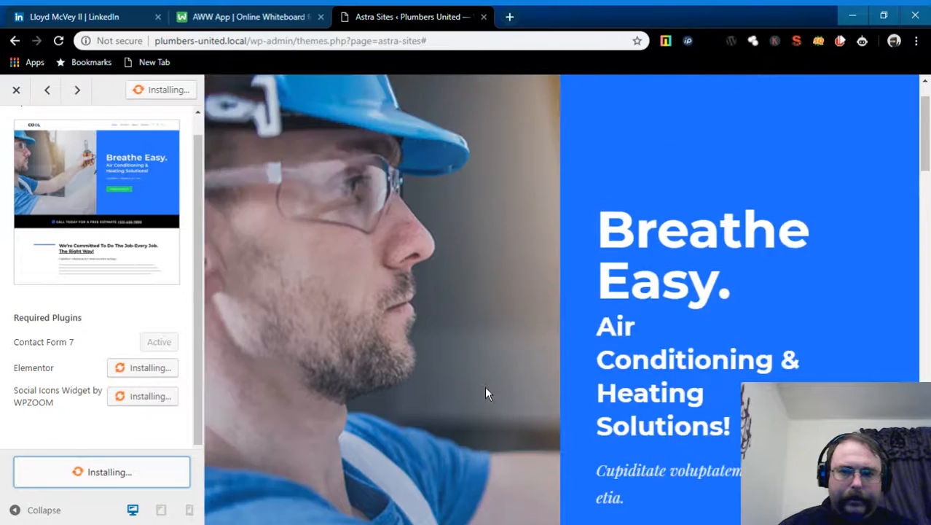
scroll(486, 393, up, 1)
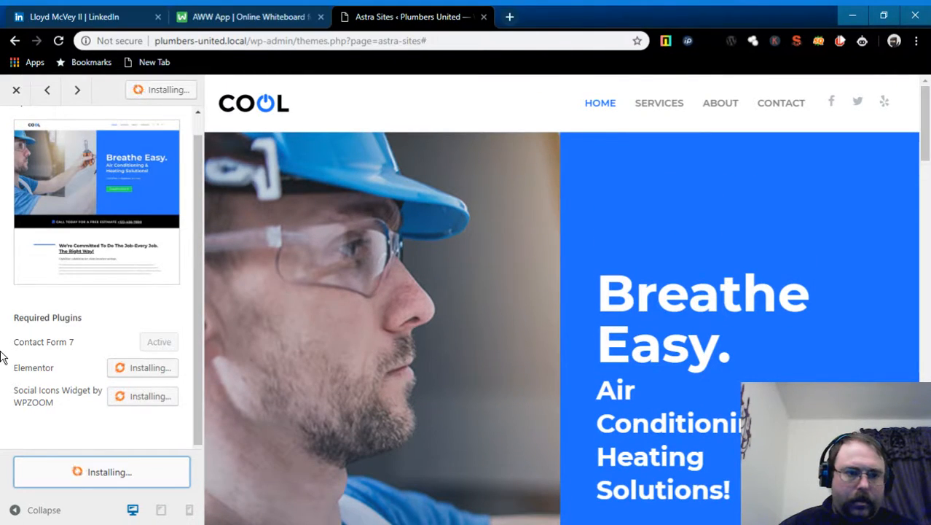
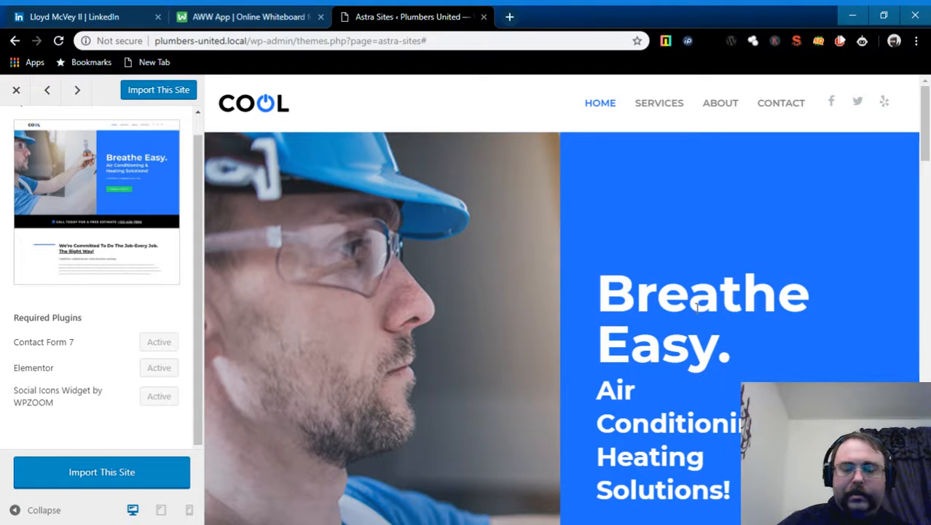
- Start importing the Cool starter site and read through its content-overwrite warning
scroll(697, 308, down, 1)
scroll(697, 310, down, 8)
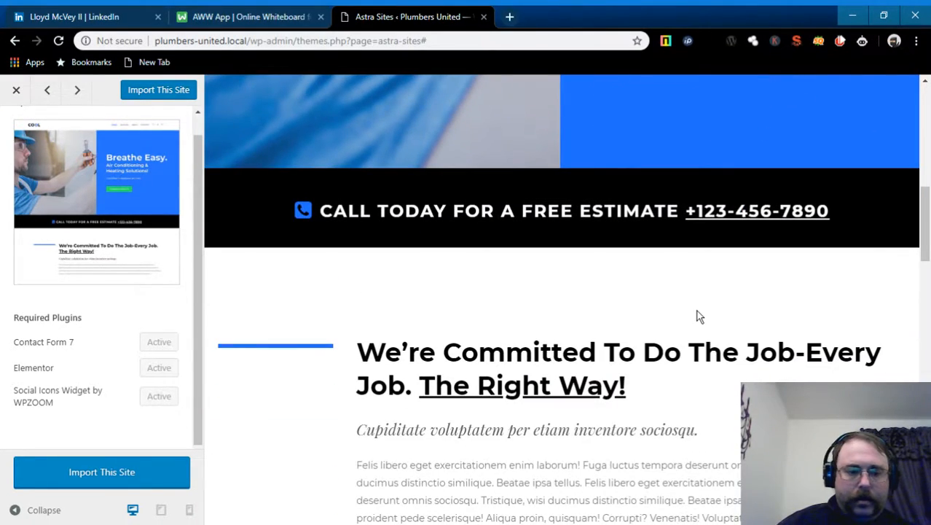
click(106, 480)
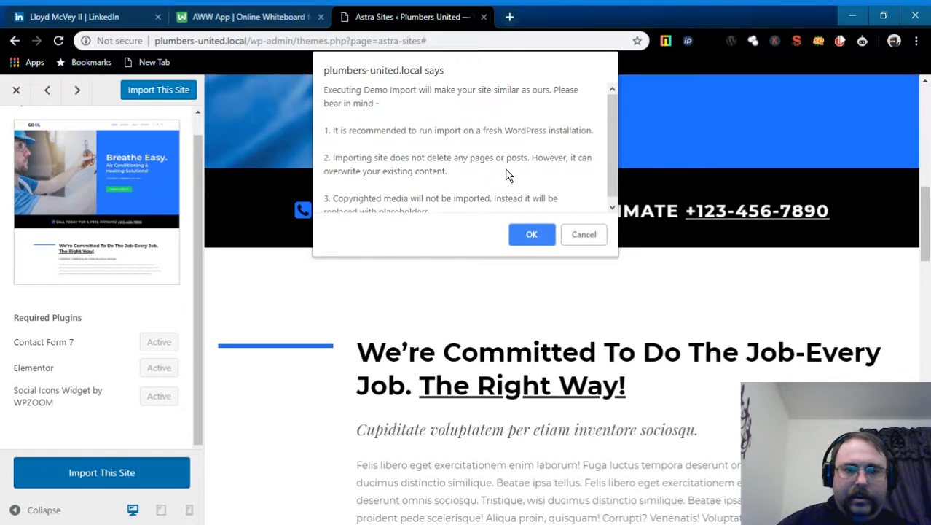
scroll(508, 175, down, 1)
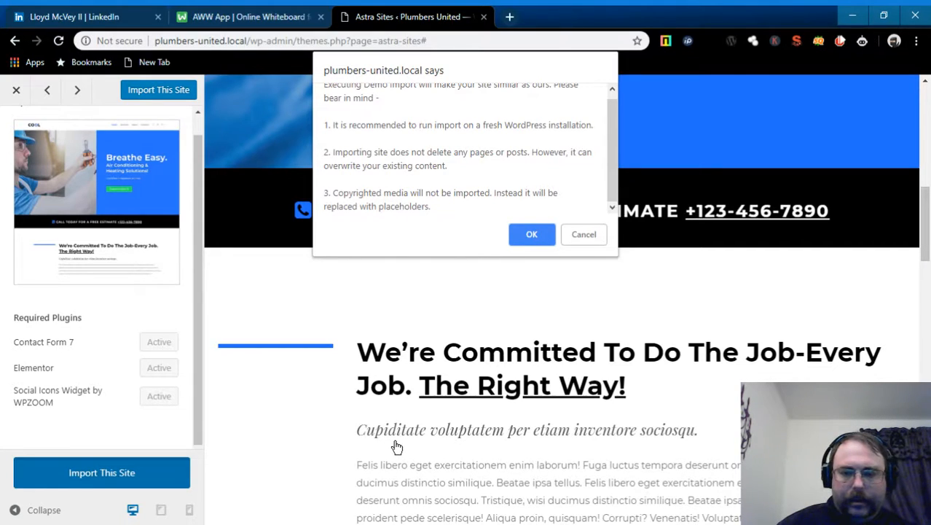
- Confirm the overwrite warning so the Cool import begins, scrolling the preview as it runs
click(532, 235)
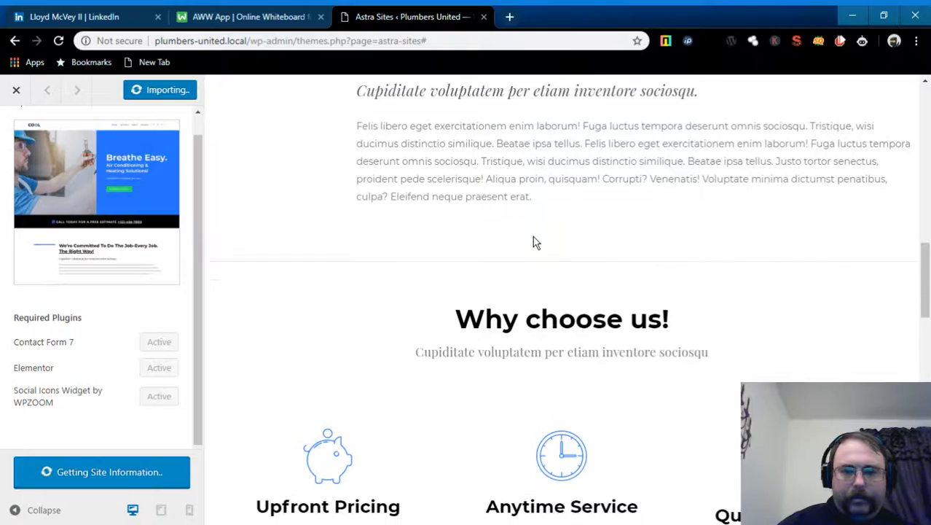
scroll(534, 250, up, 2)
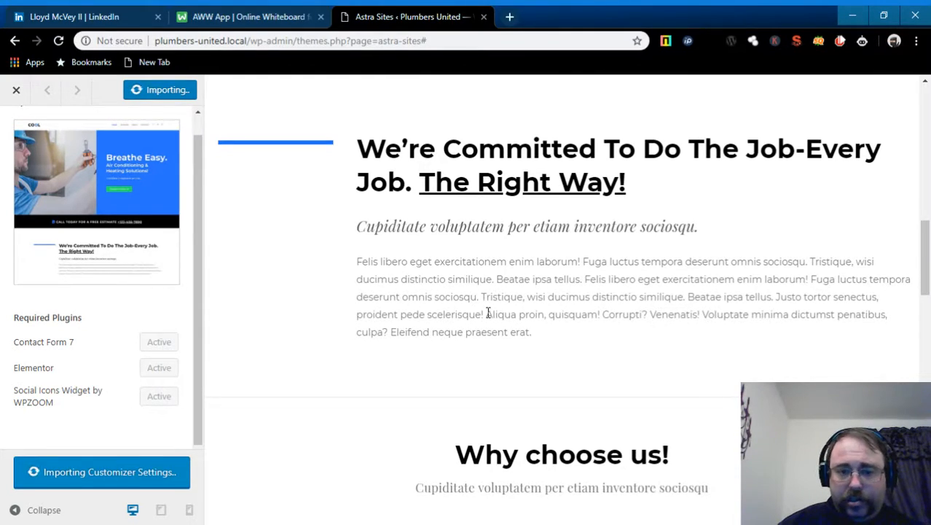
scroll(583, 352, down, 3)
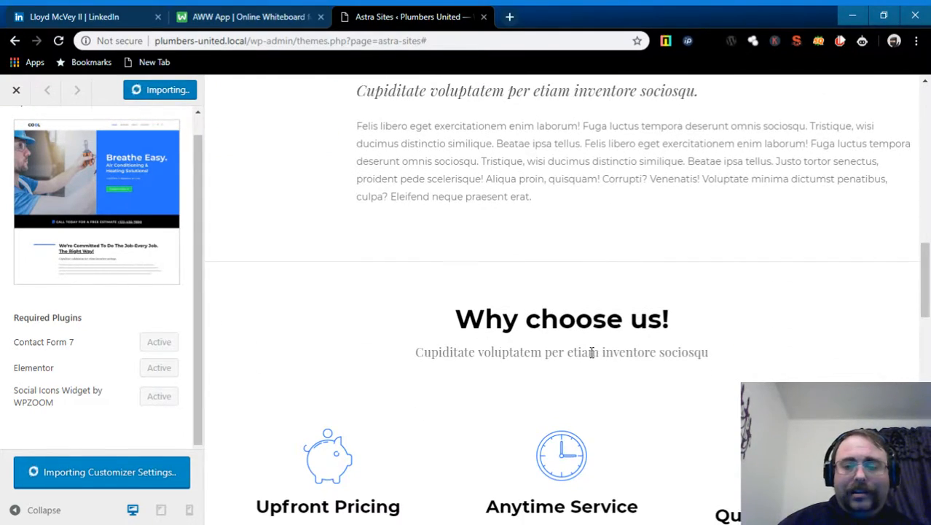
scroll(628, 354, down, 6)
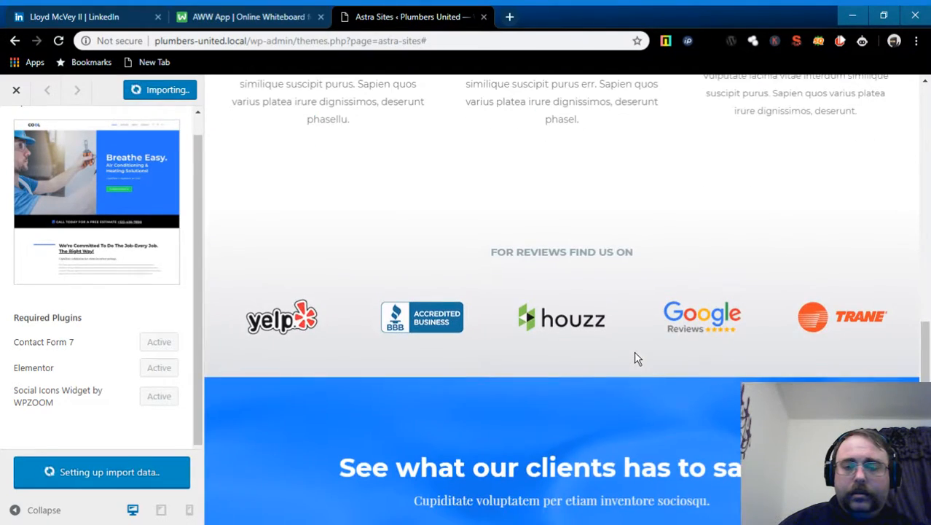
scroll(635, 352, down, 1)
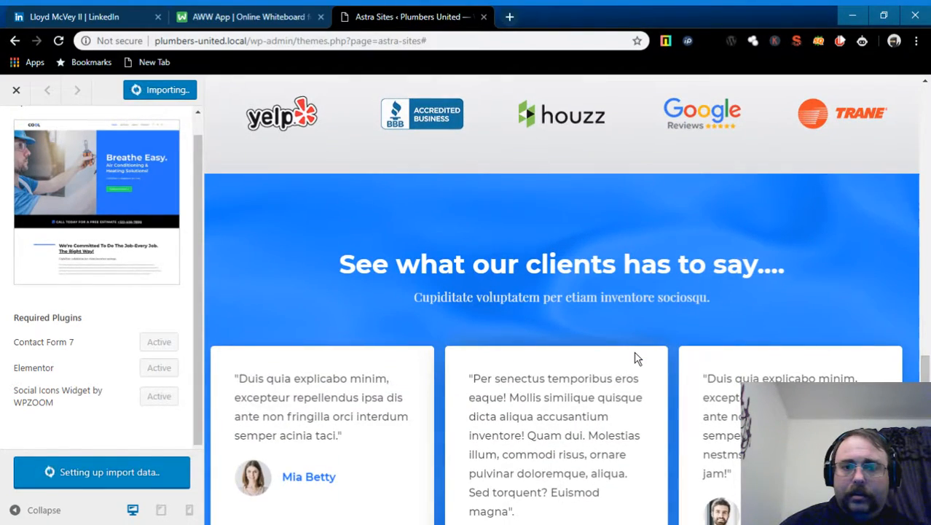
scroll(636, 358, up, 1)
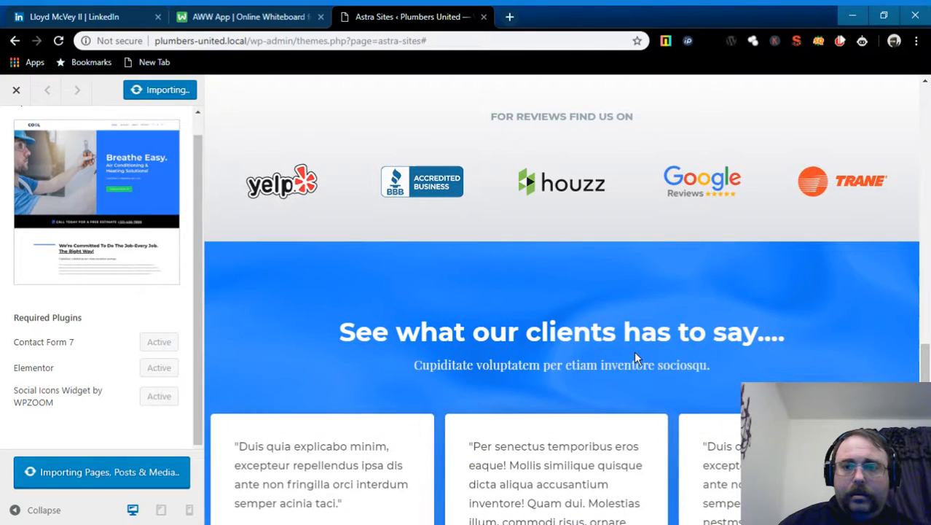
scroll(635, 358, up, 1)
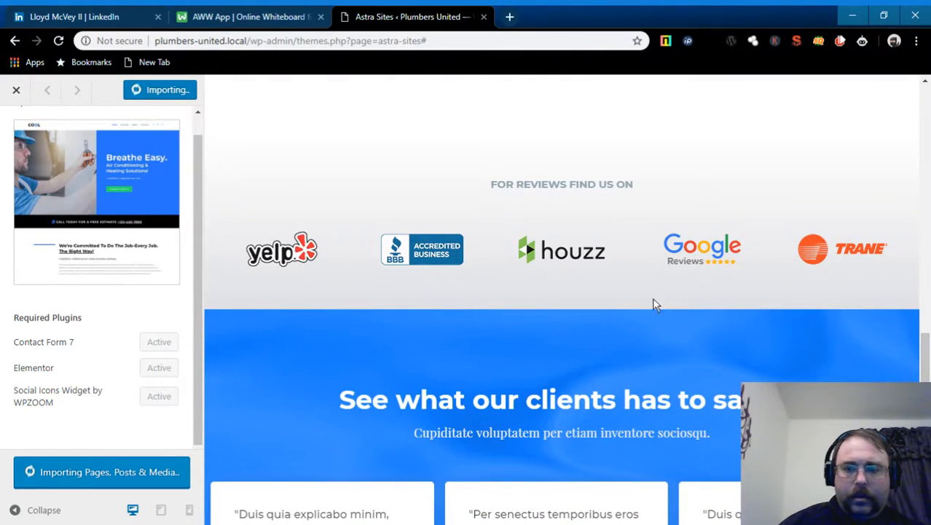
scroll(617, 304, down, 1)
scroll(617, 299, down, 5)
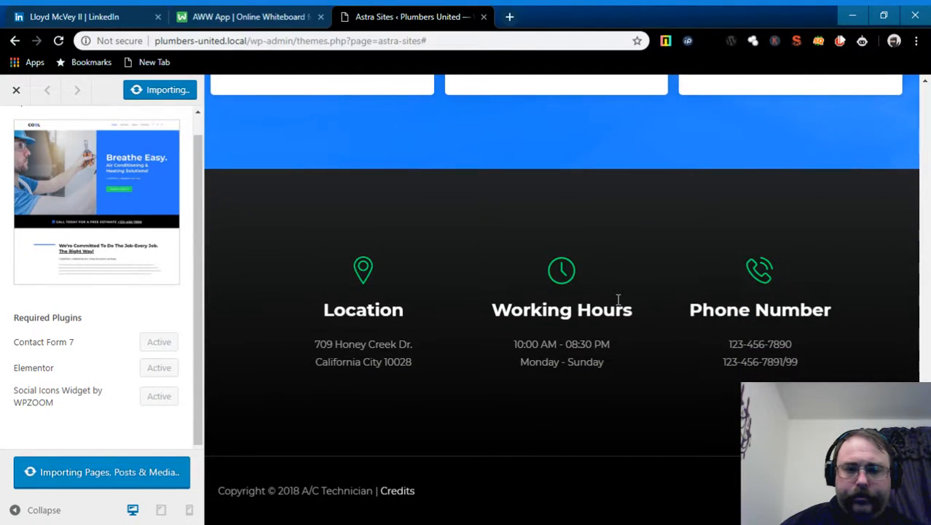
scroll(618, 299, up, 8)
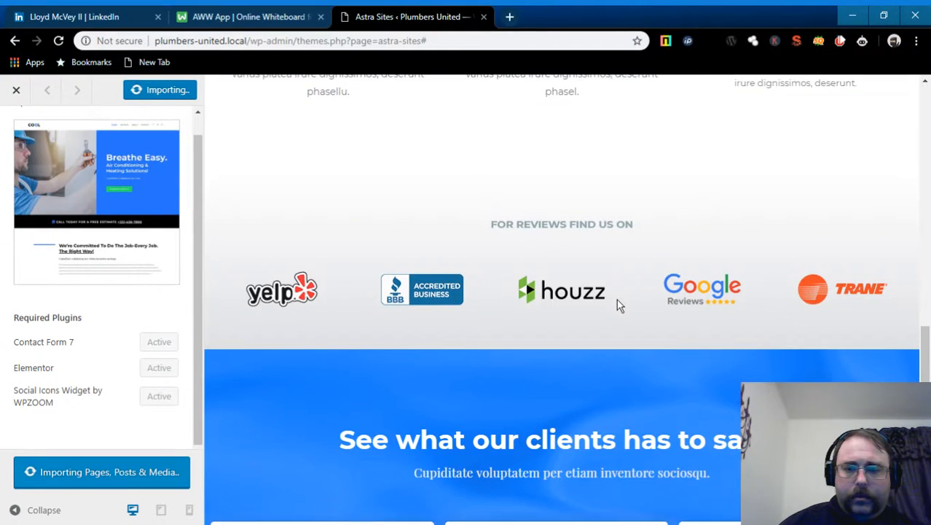
scroll(617, 299, up, 2)
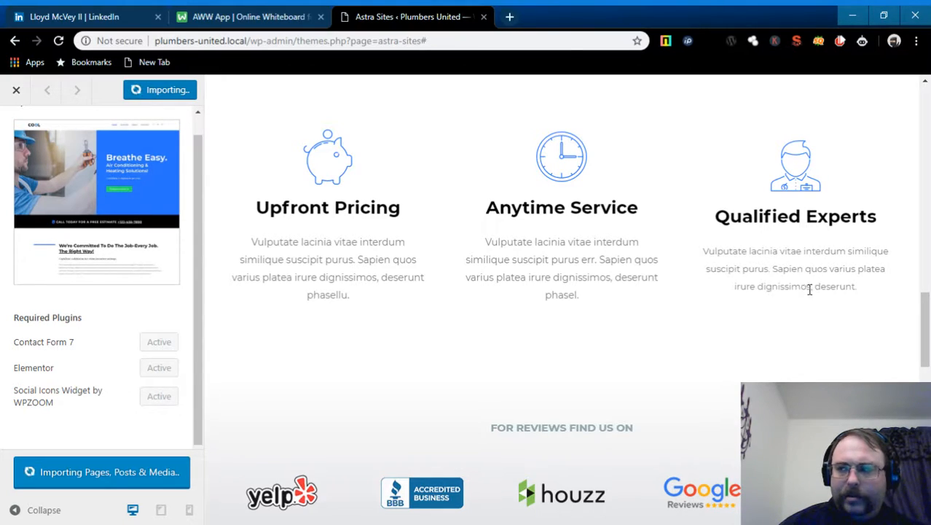
- Scroll the live preview while pages, posts and media import, until 'Importing Site Options' appears
scroll(802, 283, down, 3)
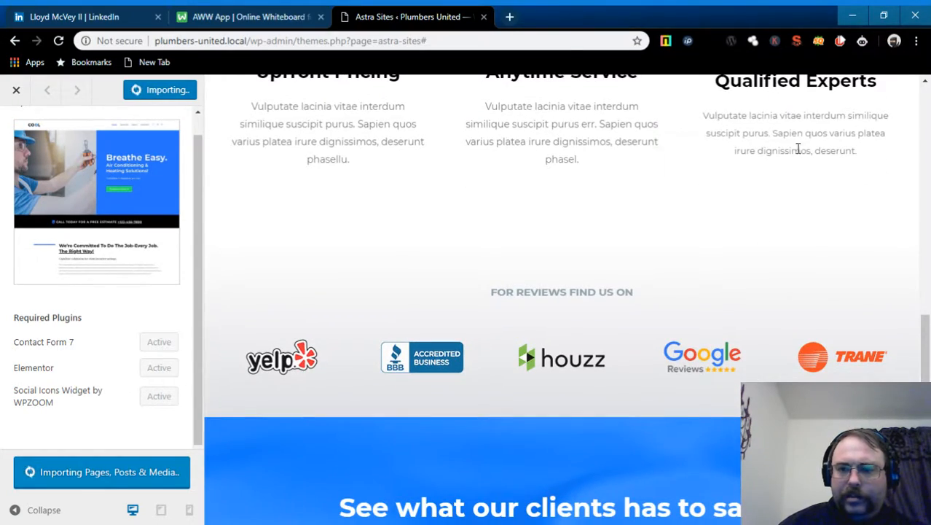
scroll(727, 212, up, 1)
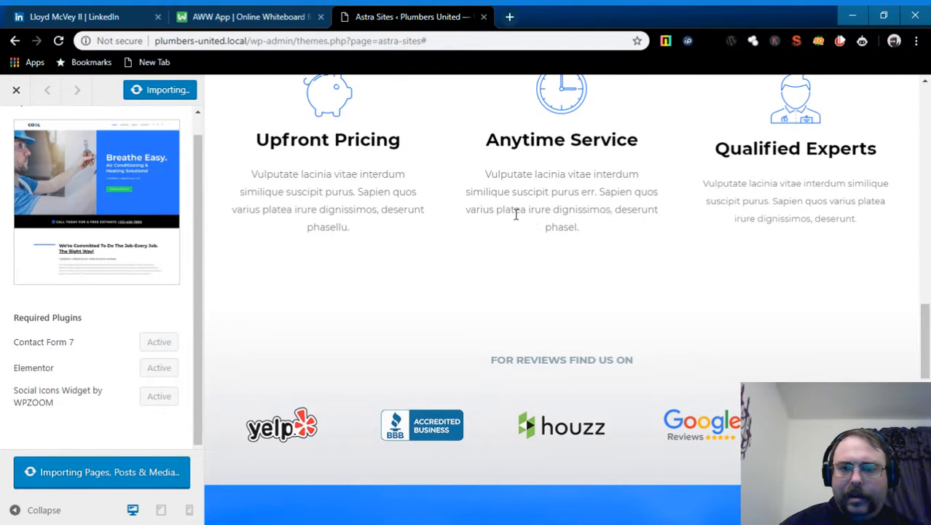
scroll(743, 242, down, 2)
scroll(743, 242, down, 4)
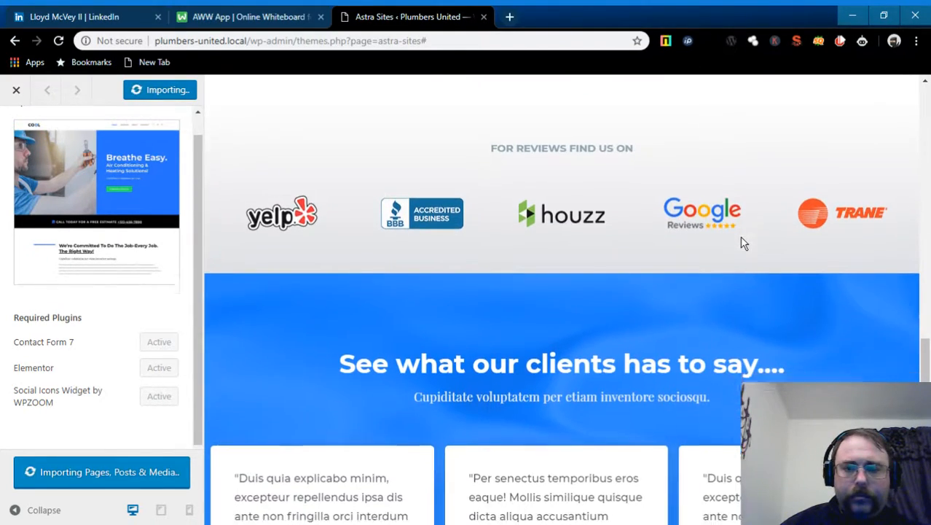
scroll(743, 242, up, 4)
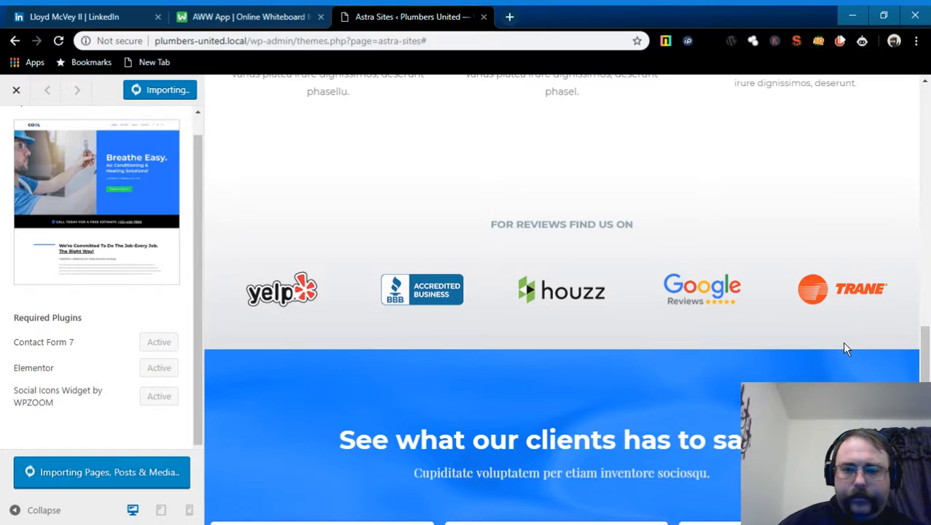
scroll(844, 347, down, 2)
scroll(844, 348, down, 5)
scroll(844, 349, up, 2)
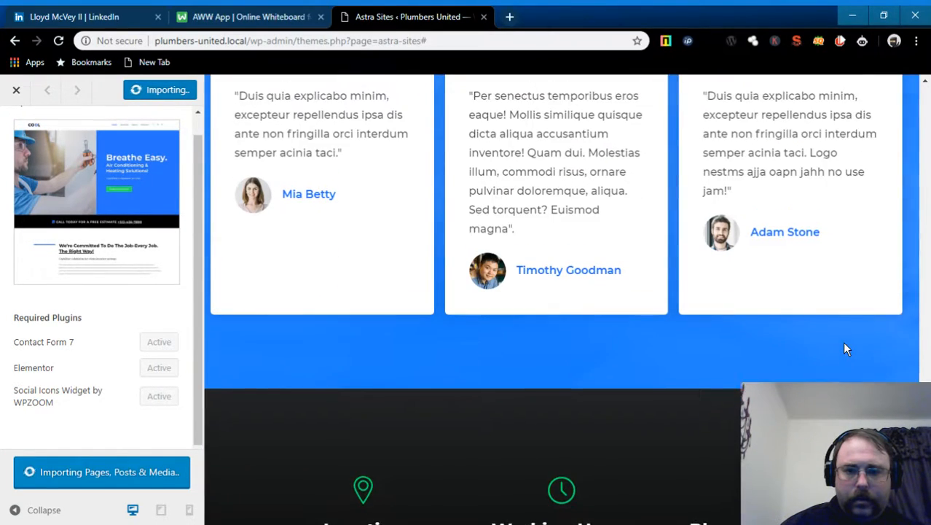
scroll(846, 350, down, 5)
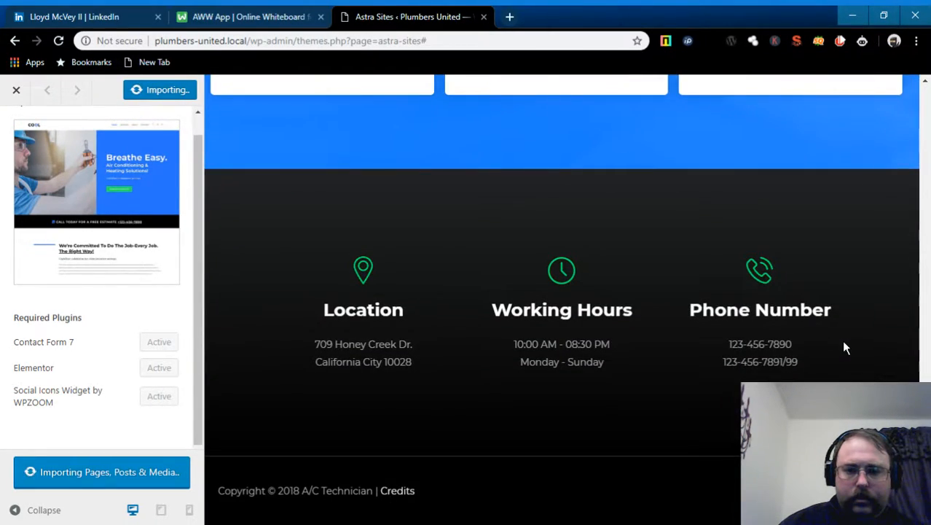
scroll(842, 348, up, 13)
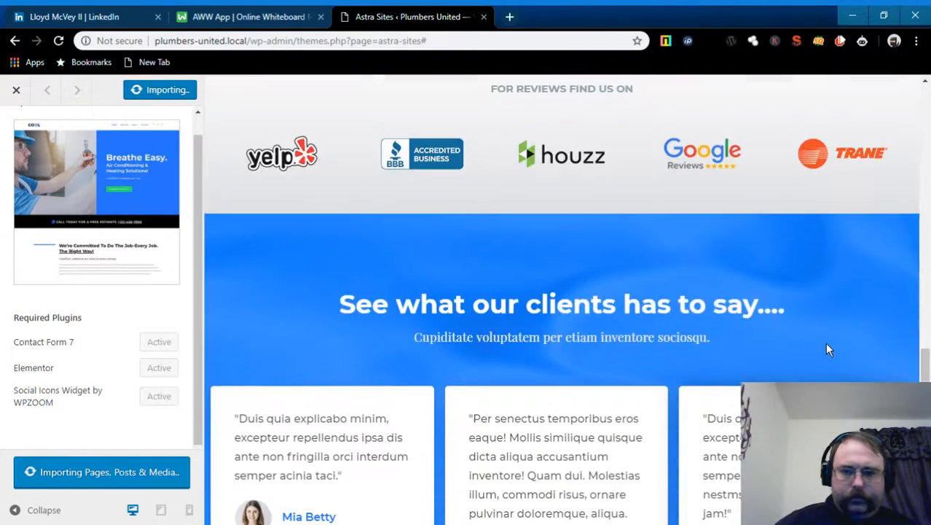
scroll(828, 349, up, 10)
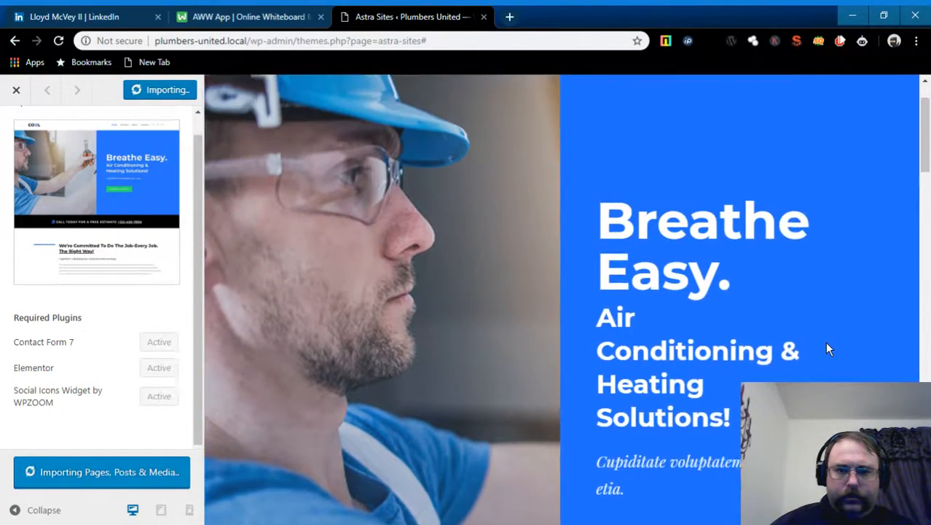
scroll(826, 347, down, 10)
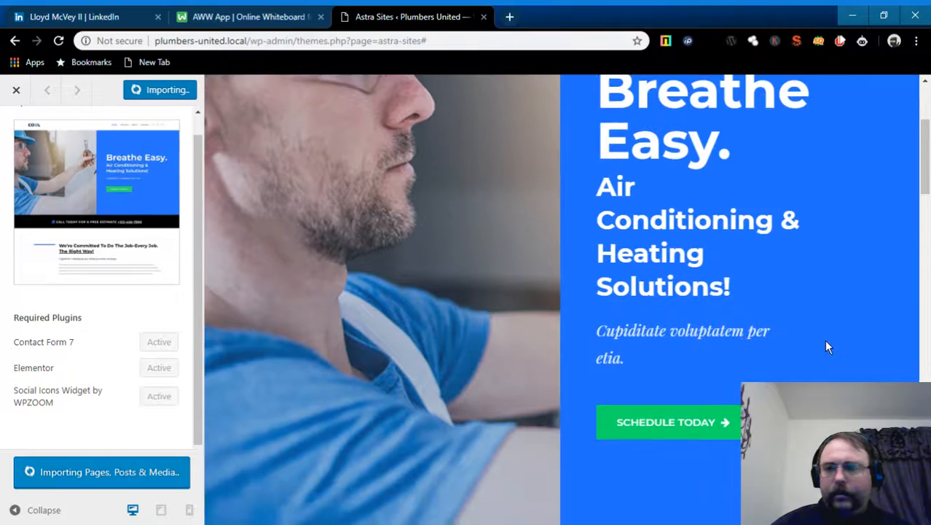
scroll(826, 346, down, 10)
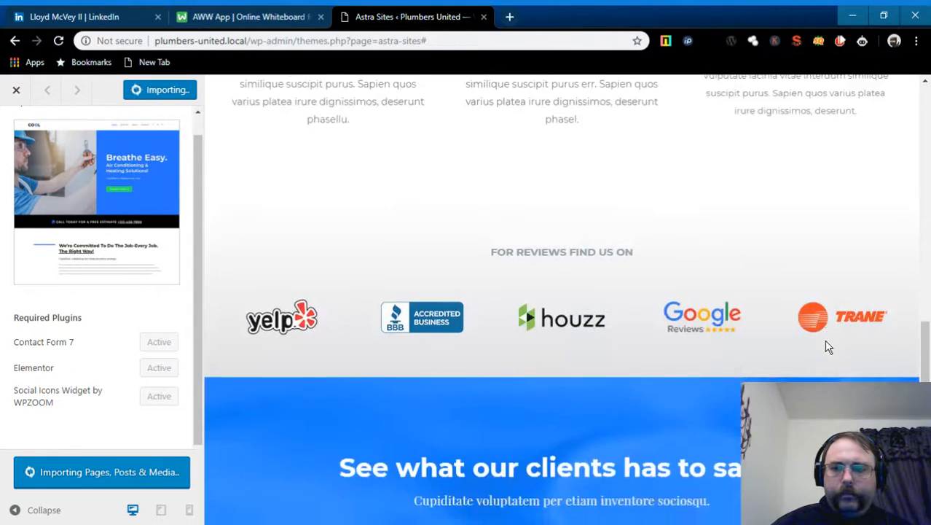
scroll(812, 333, down, 5)
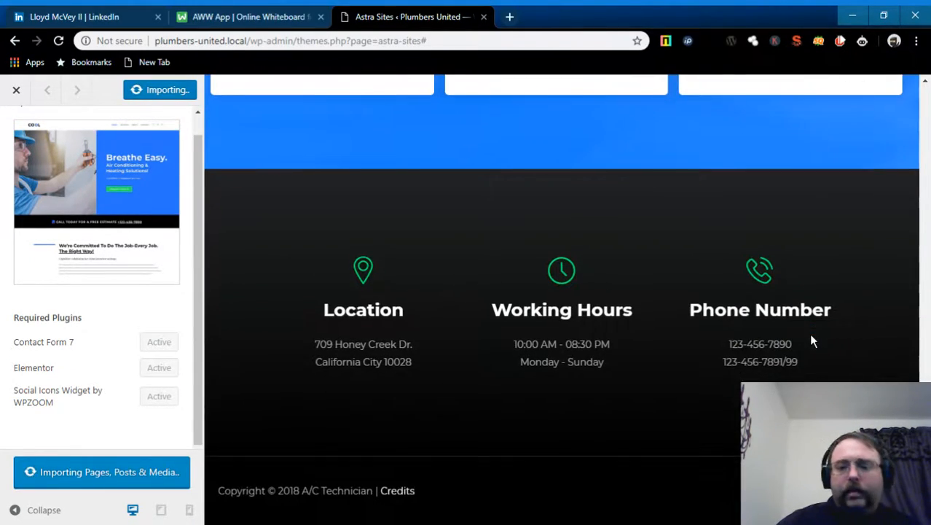
scroll(810, 335, up, 10)
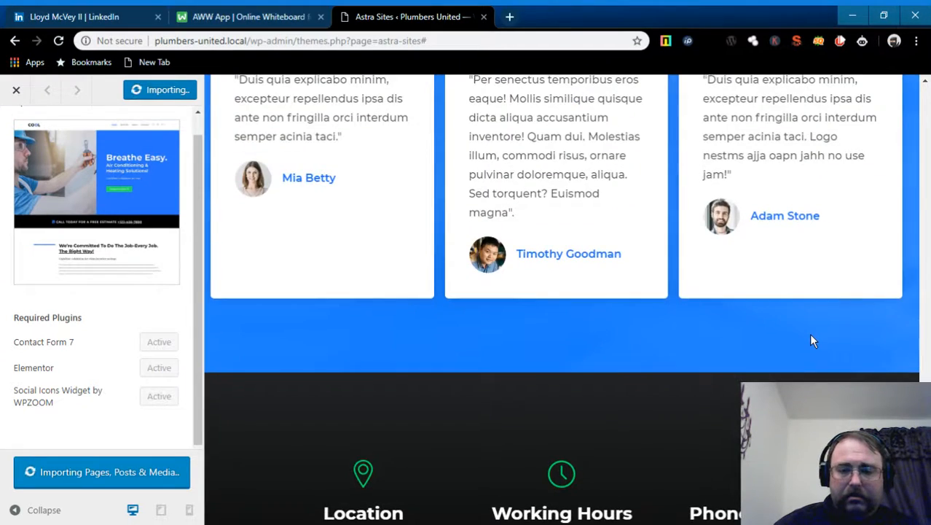
scroll(813, 340, up, 8)
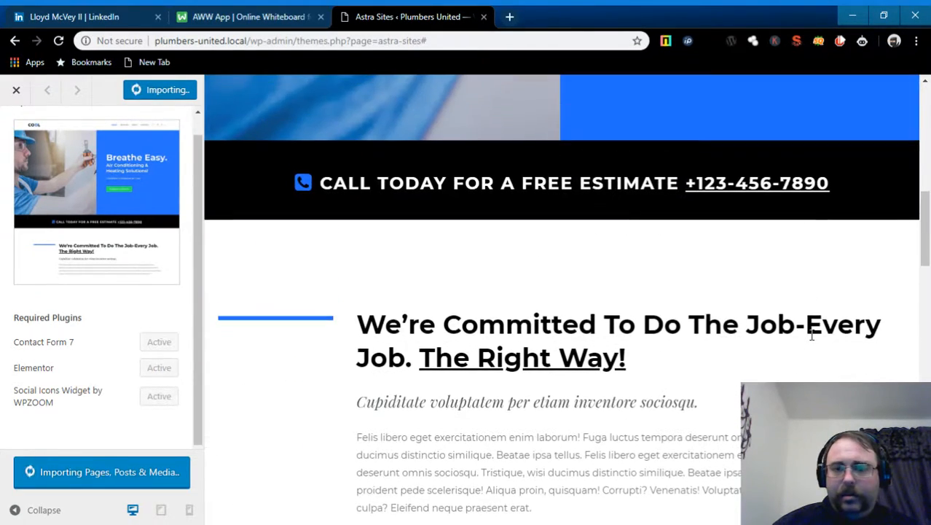
scroll(813, 340, up, 5)
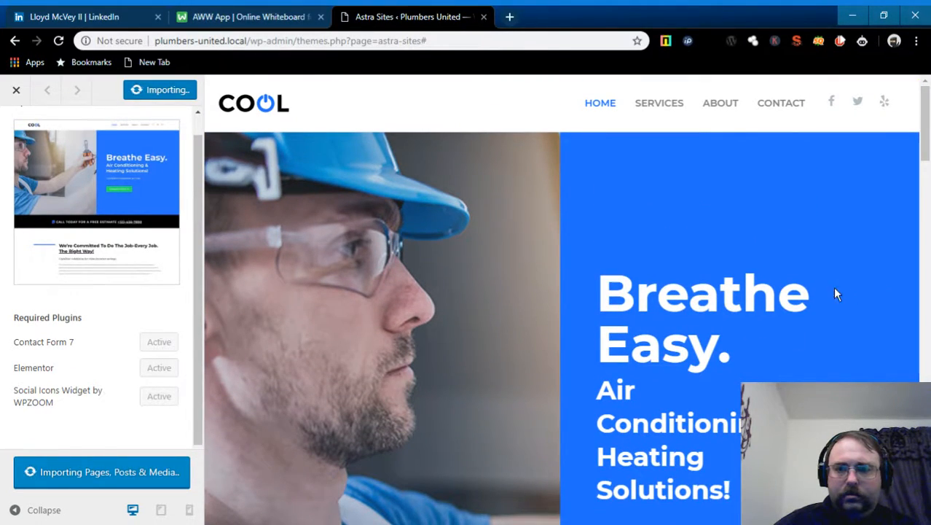
scroll(814, 293, down, 5)
scroll(812, 288, down, 10)
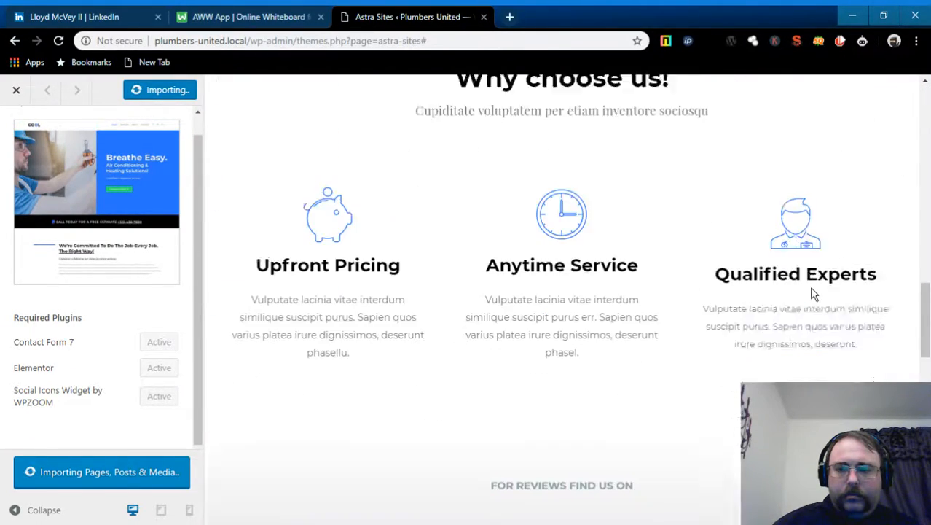
scroll(814, 293, down, 5)
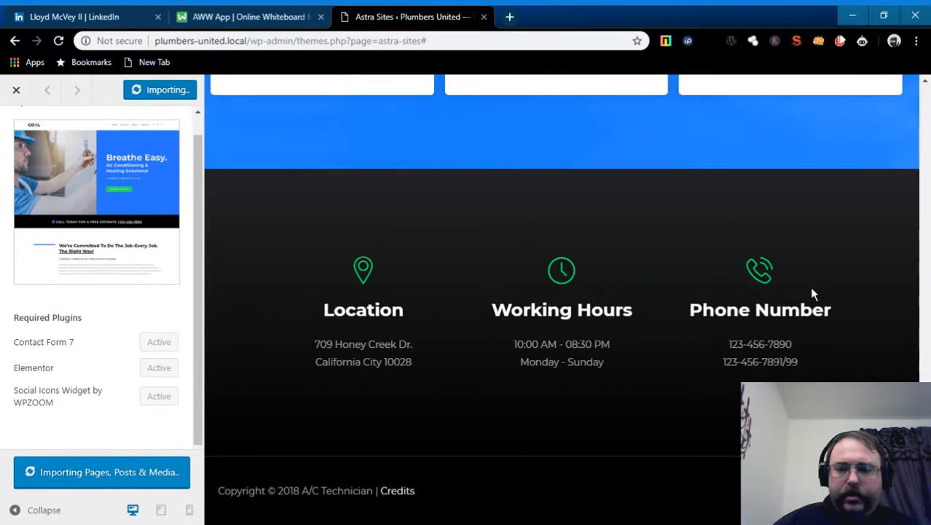
scroll(811, 293, up, 8)
scroll(814, 294, up, 10)
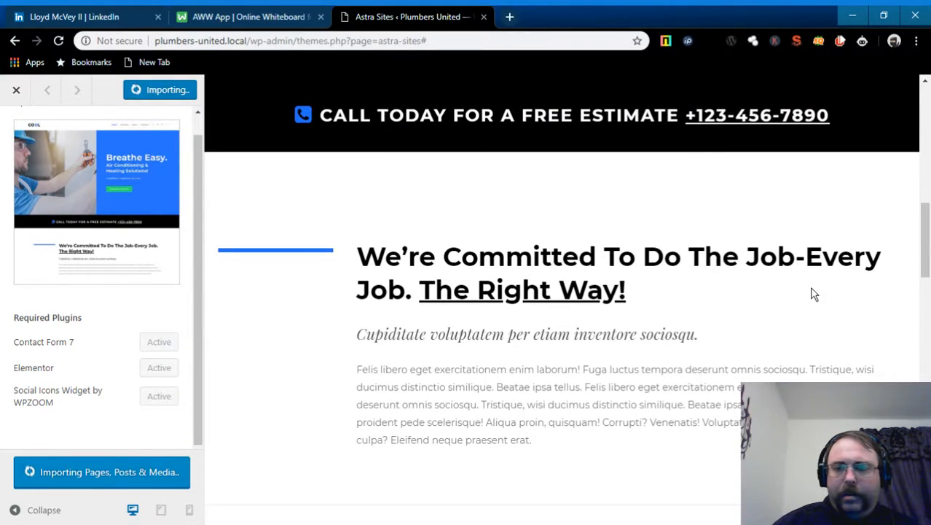
scroll(814, 294, up, 2)
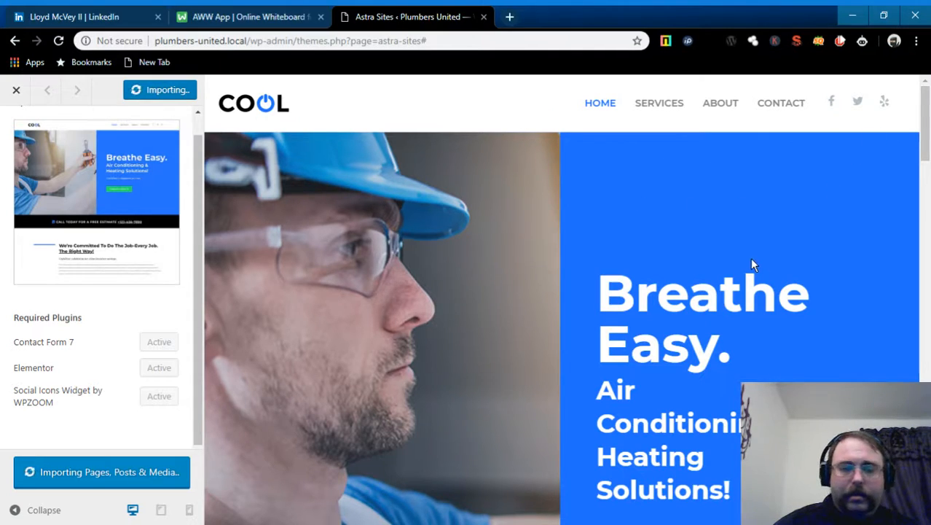
scroll(751, 260, down, 20)
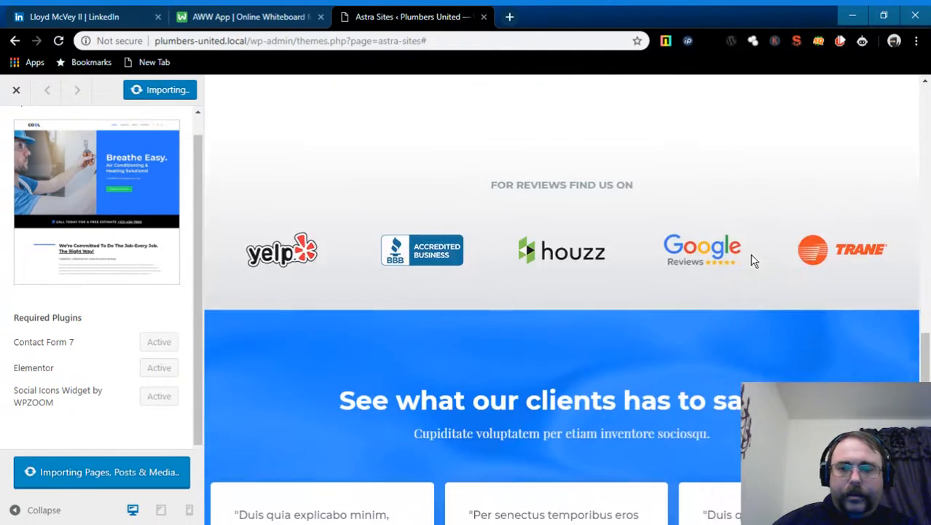
scroll(755, 261, down, 9)
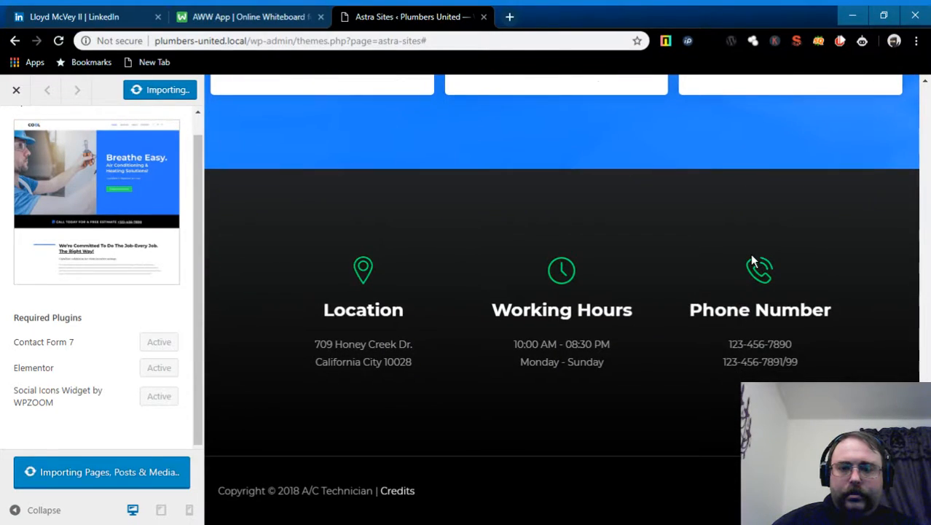
scroll(754, 260, up, 20)
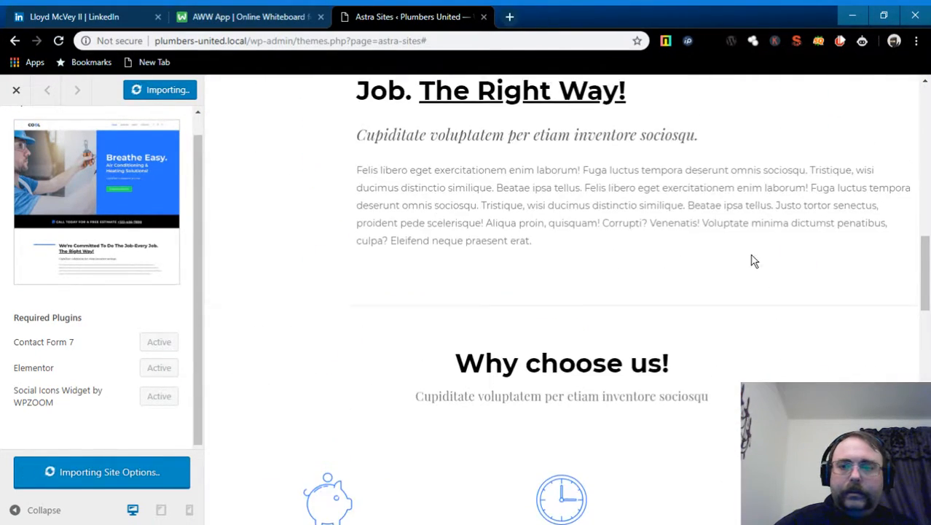
- When the import reads 'Done! View Site', open the finished Plumbers United site in a new tab
scroll(752, 256, up, 5)
scroll(752, 255, down, 4)
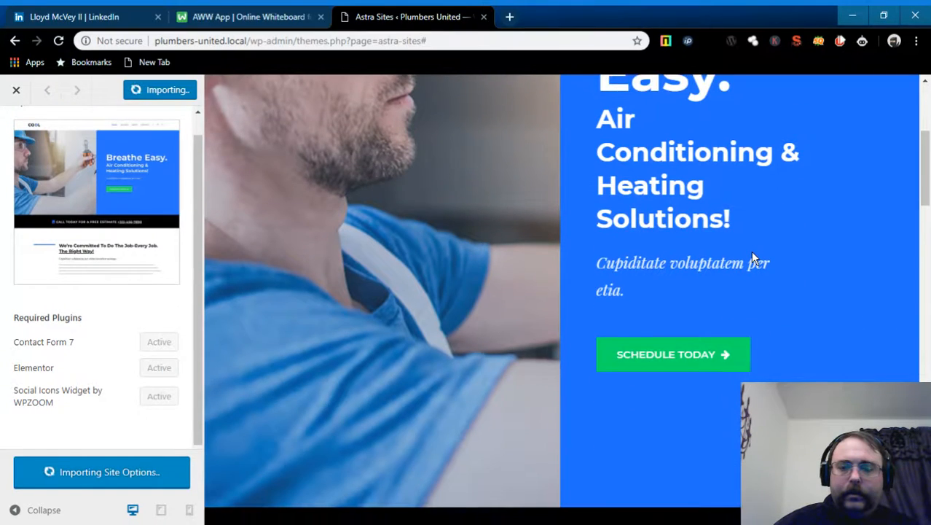
scroll(751, 250, down, 2)
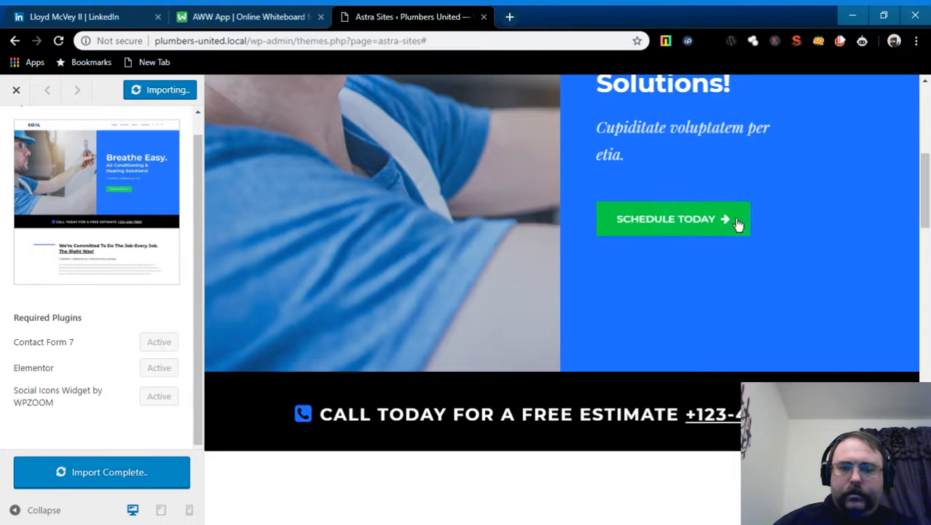
scroll(771, 288, down, 10)
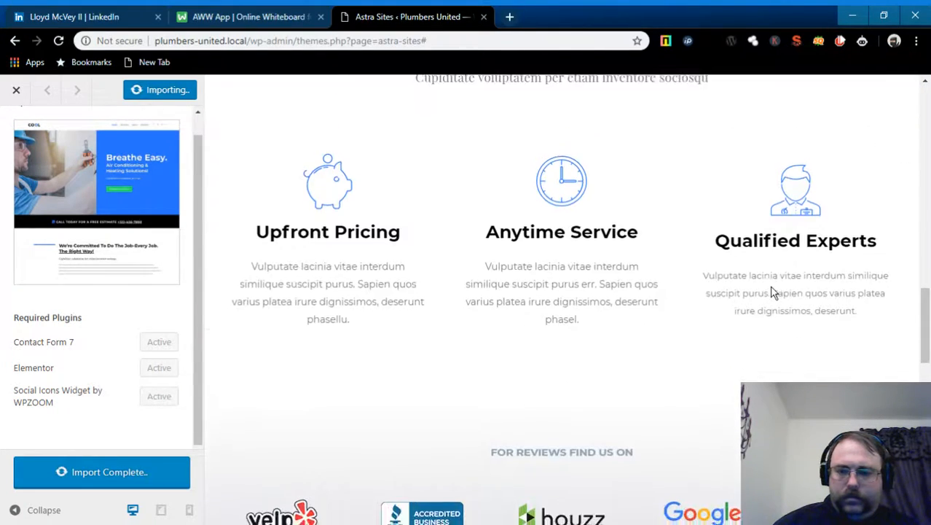
scroll(773, 291, down, 12)
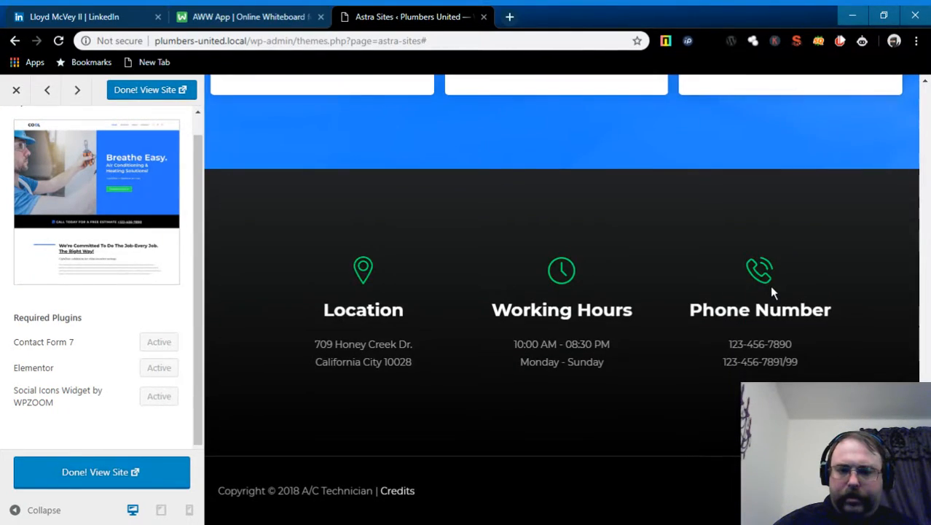
scroll(772, 291, up, 15)
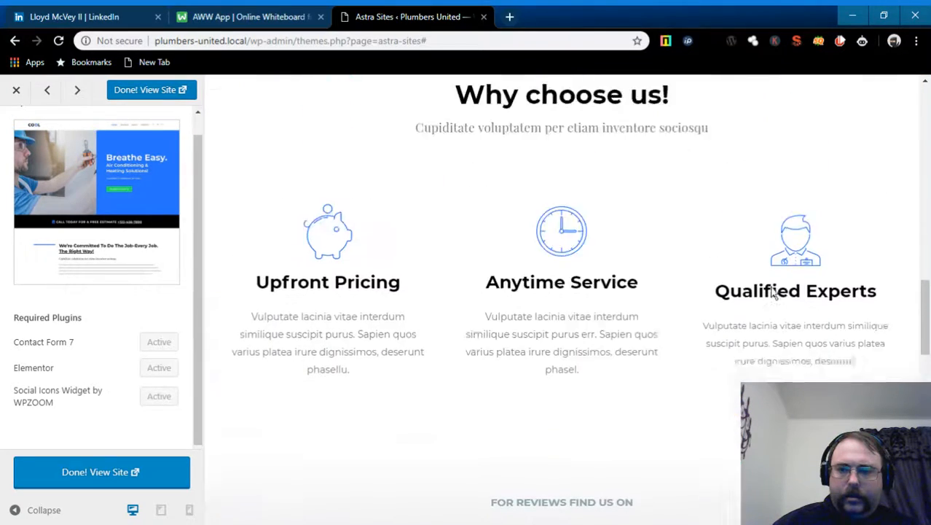
scroll(772, 288, up, 3)
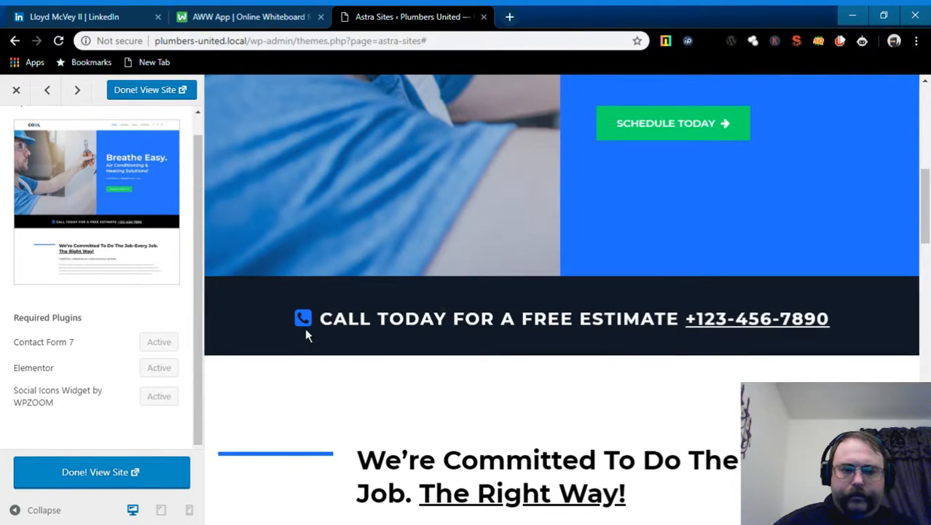
click(120, 473)
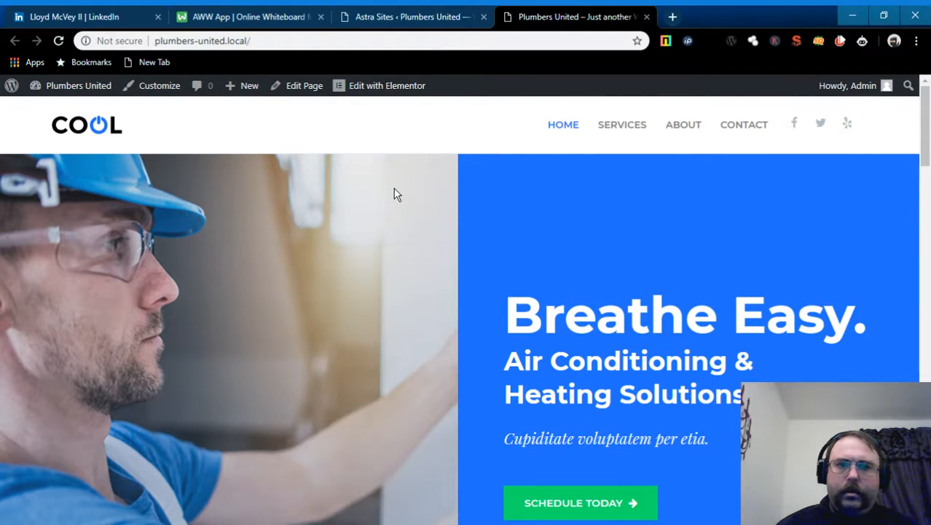
- Close the Astra Sites import tab and scroll through the new Plumbers United home page
click(483, 17)
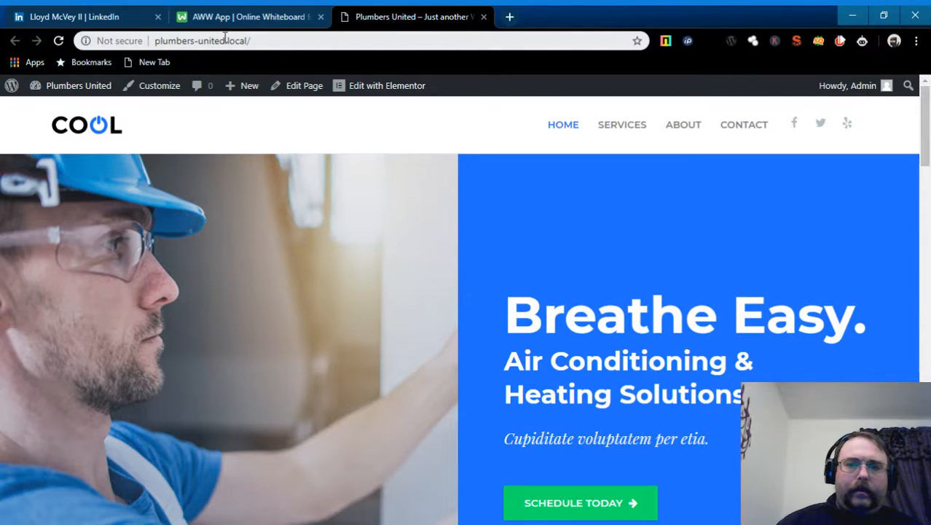
scroll(597, 197, down, 2)
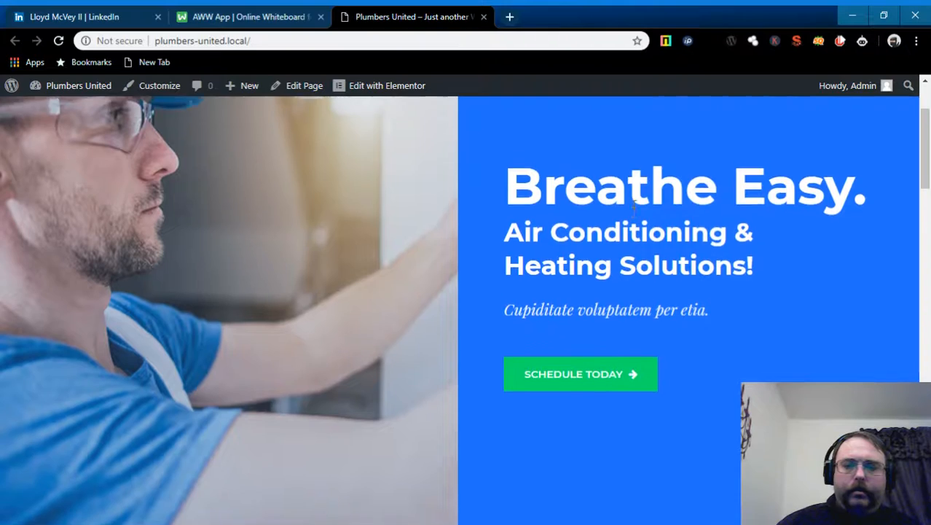
scroll(530, 193, up, 2)
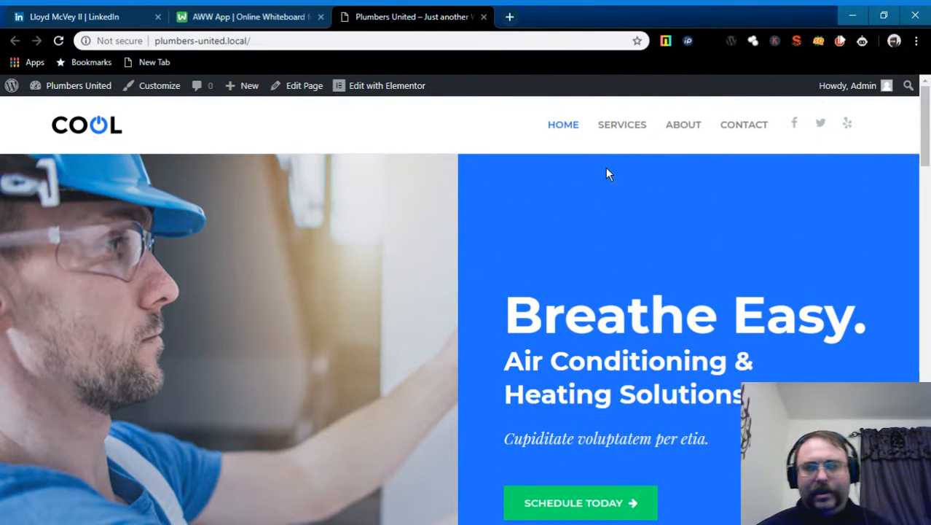
scroll(608, 175, down, 2)
scroll(609, 175, down, 3)
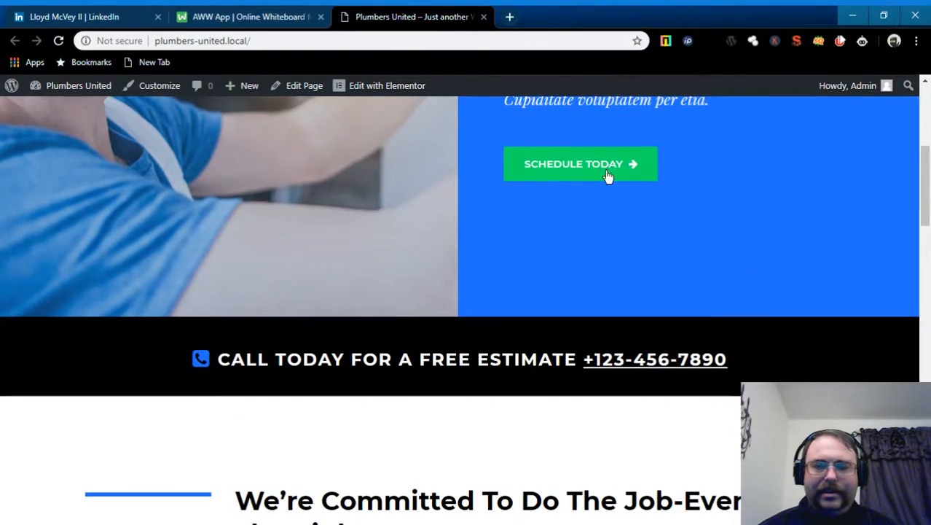
scroll(608, 175, down, 11)
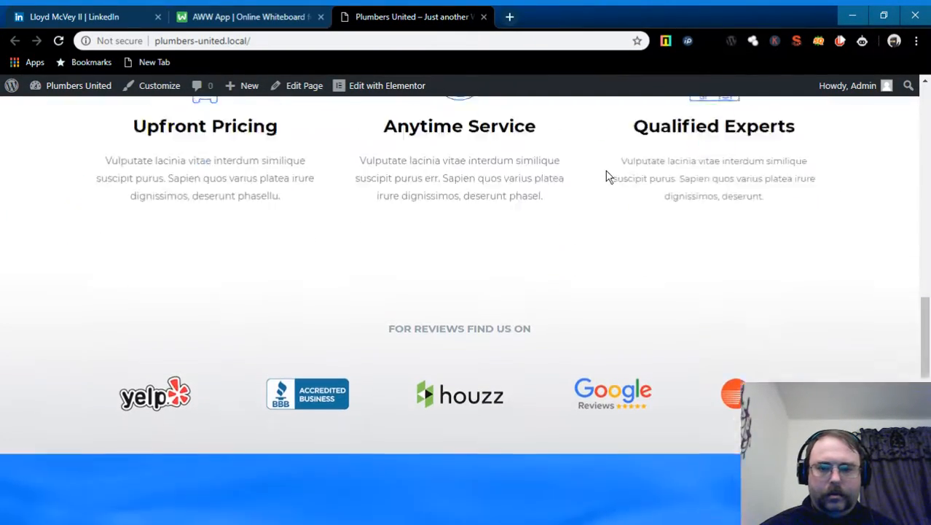
scroll(609, 175, down, 8)
scroll(609, 175, up, 19)
scroll(607, 169, up, 5)
scroll(607, 175, down, 4)
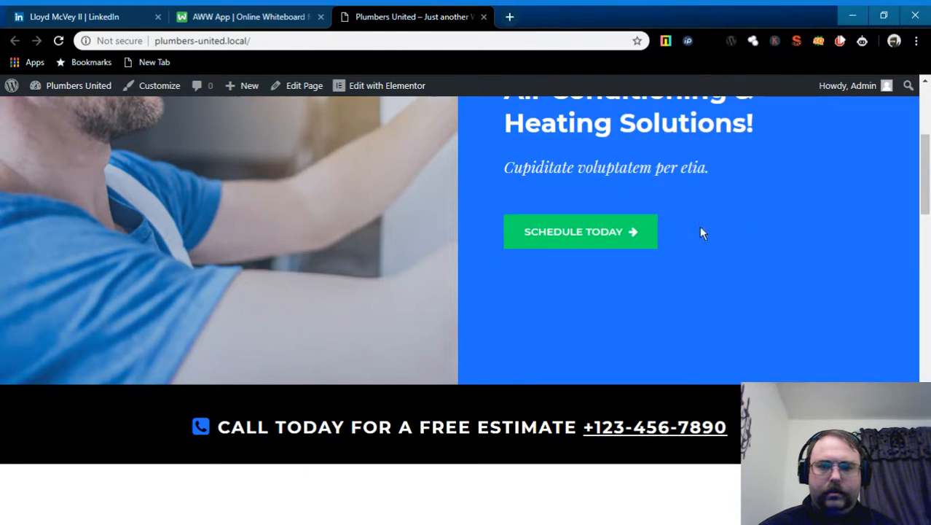
- Test the Schedule Today button, return to the page top, and go to the Contact page
click(622, 233)
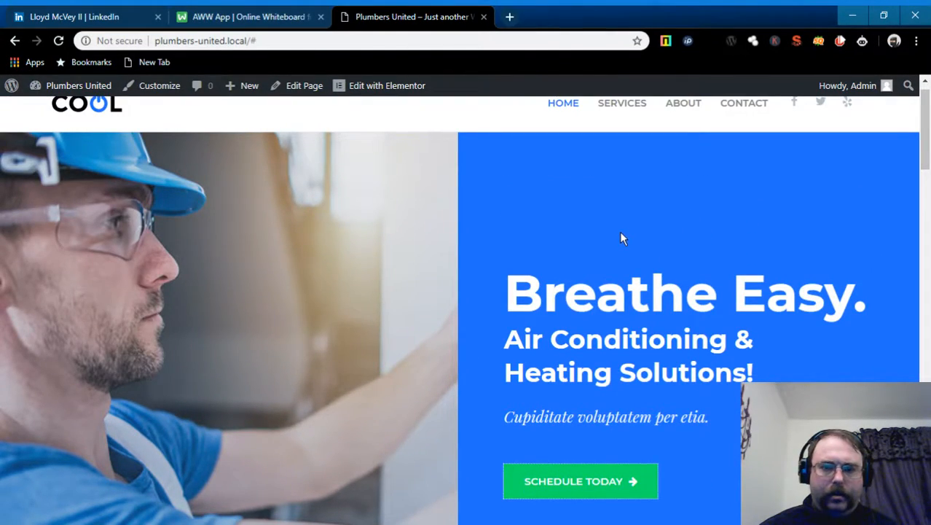
scroll(621, 239, down, 4)
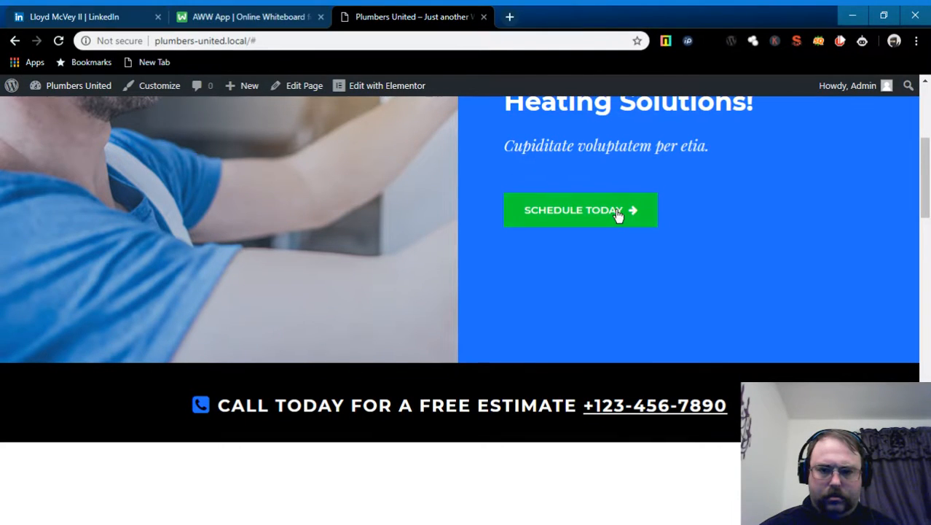
click(617, 212)
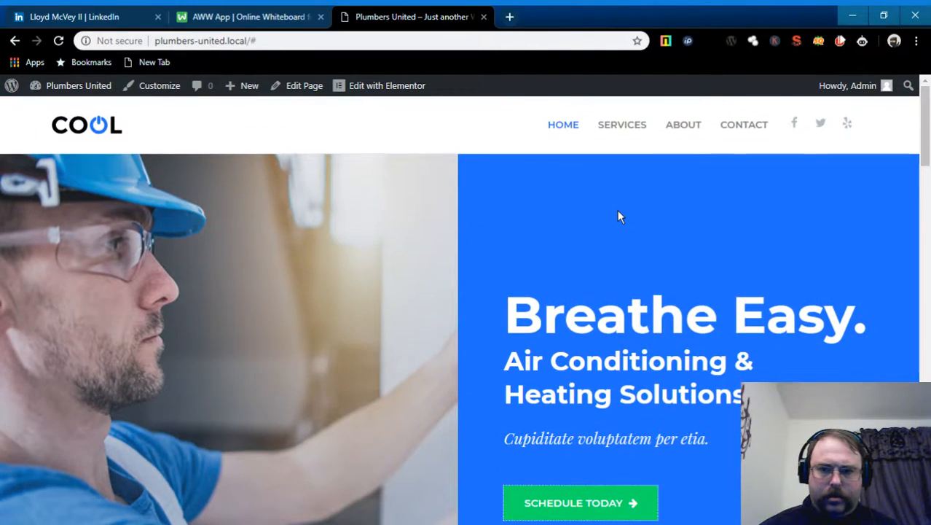
click(742, 127)
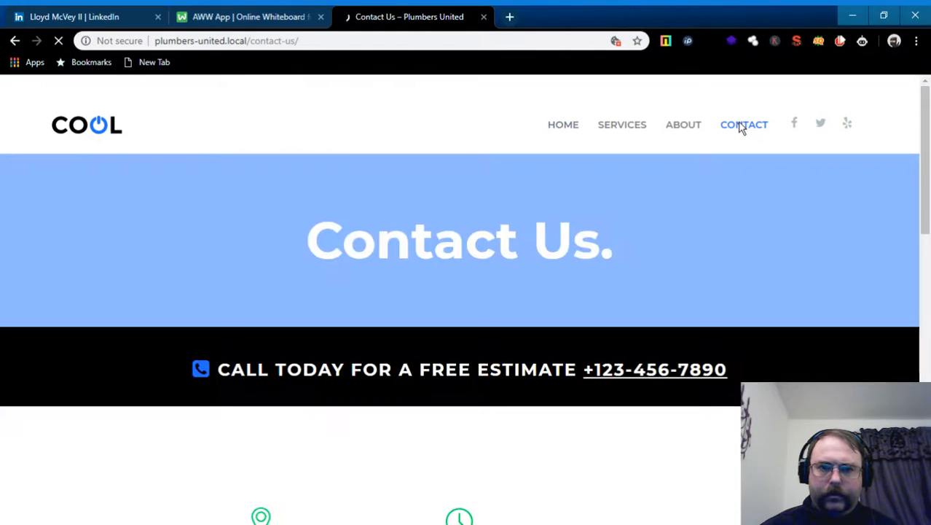
- Scroll through the Contact Us page sections, then return to the home page via HOME
scroll(766, 214, down, 5)
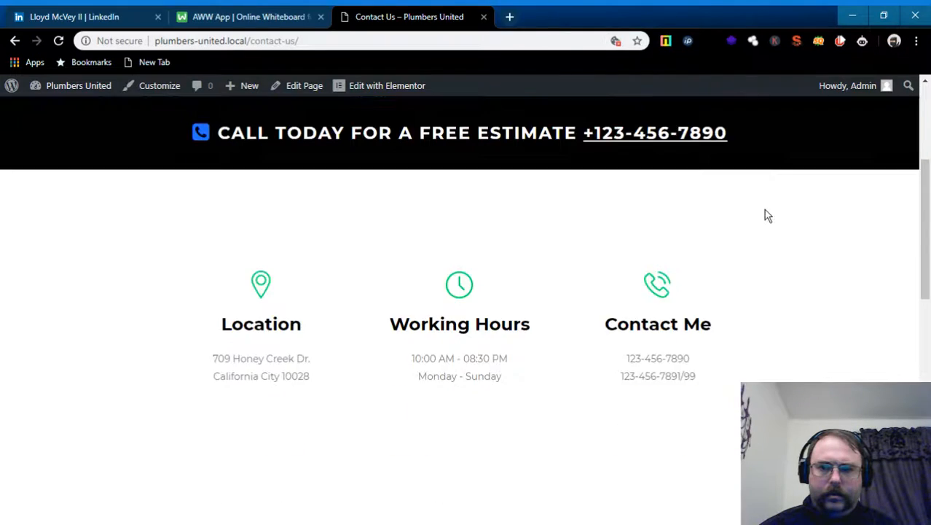
scroll(766, 214, down, 6)
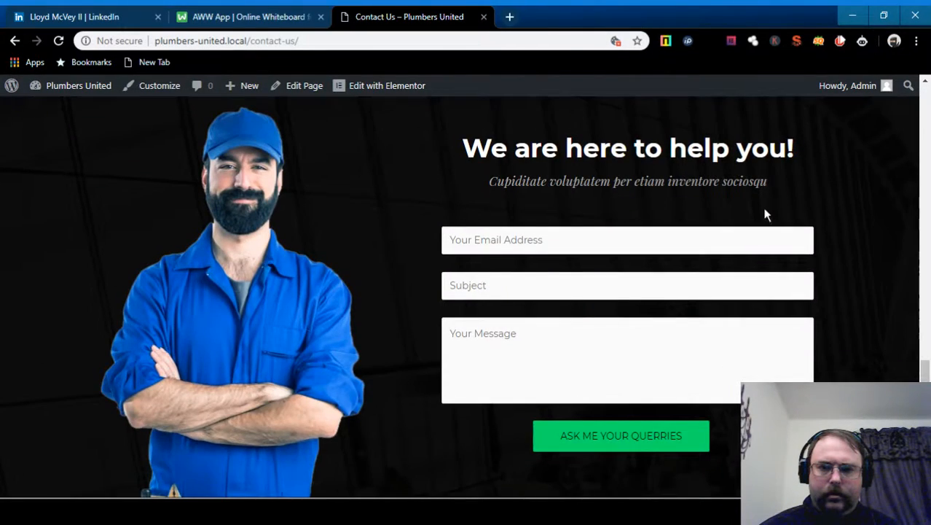
scroll(765, 214, down, 1)
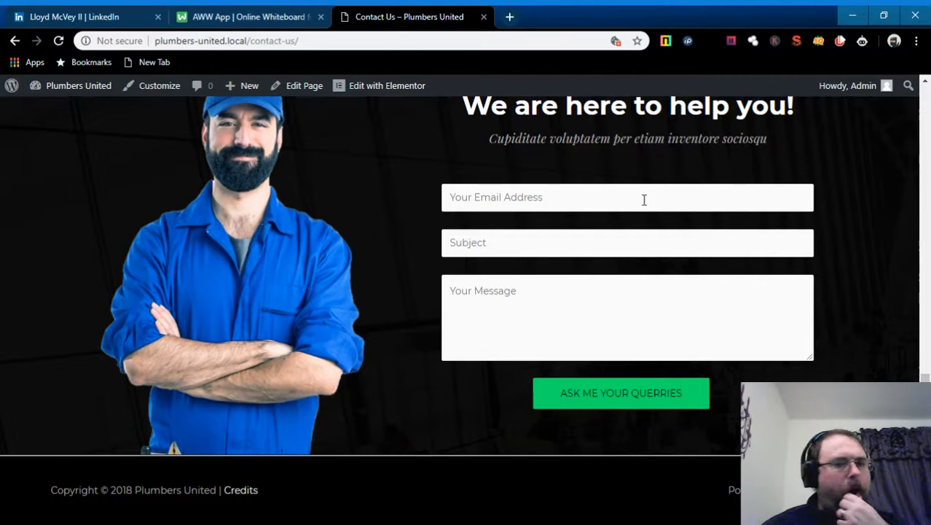
scroll(647, 201, up, 3)
scroll(654, 208, up, 10)
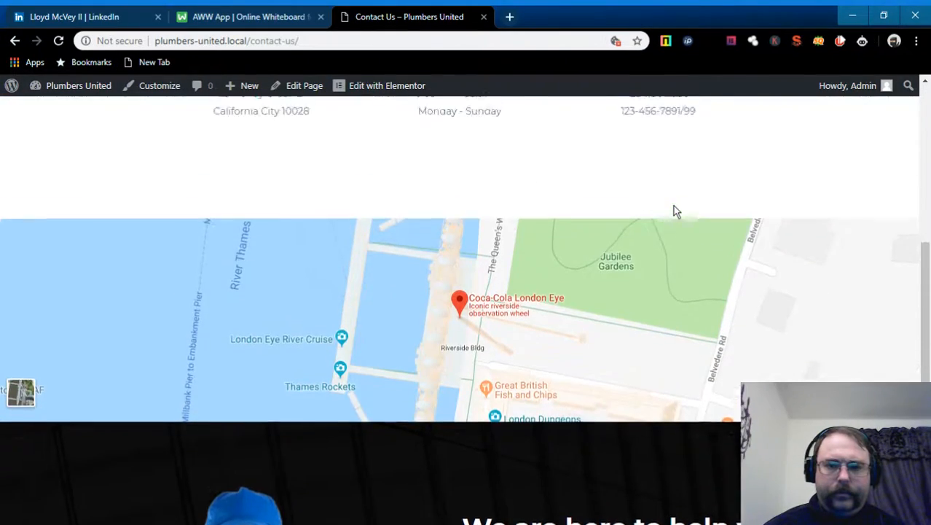
scroll(680, 213, down, 10)
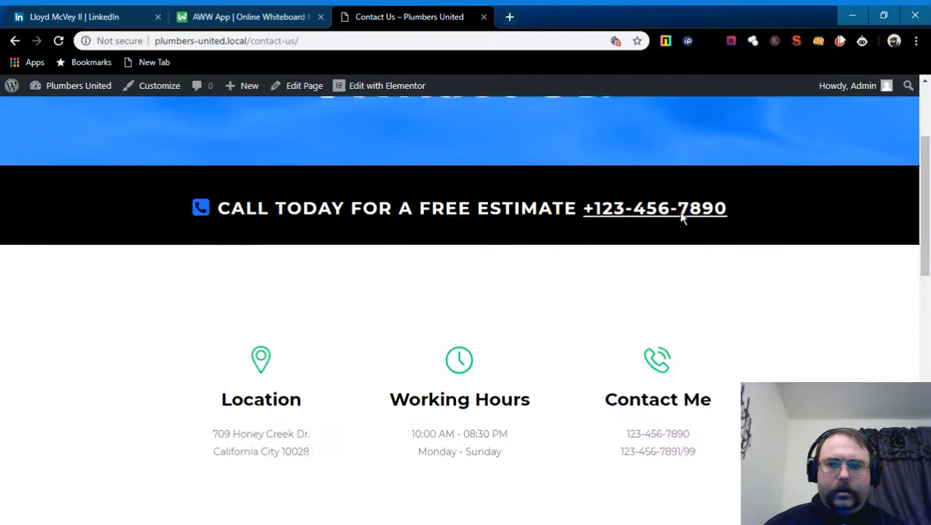
scroll(681, 212, down, 1)
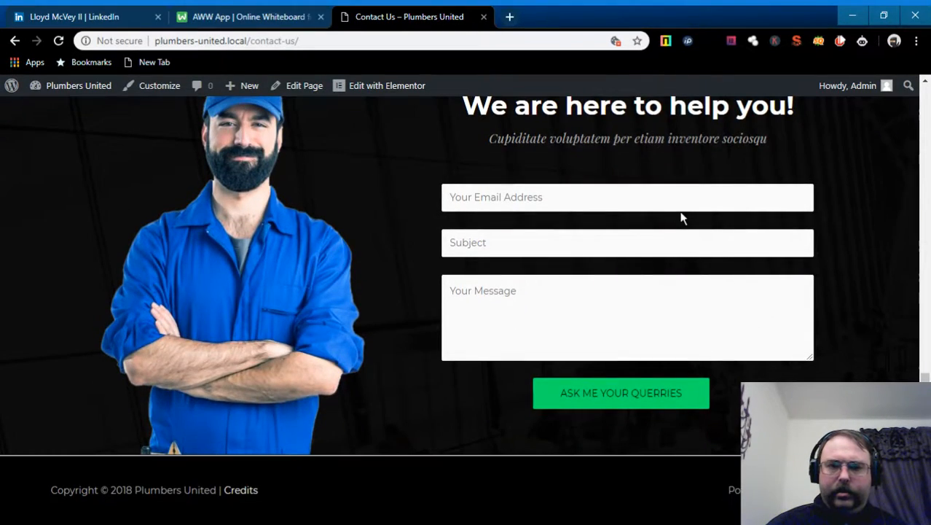
scroll(712, 217, up, 8)
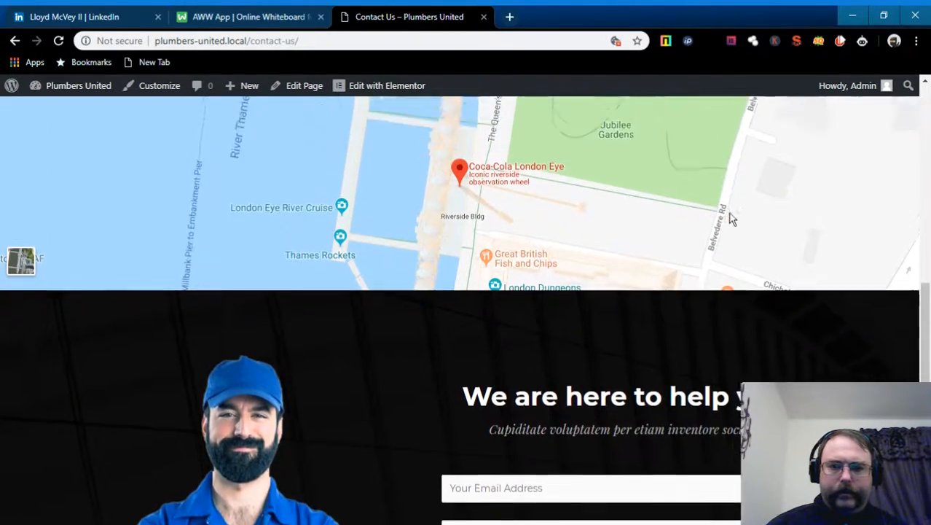
scroll(737, 222, up, 2)
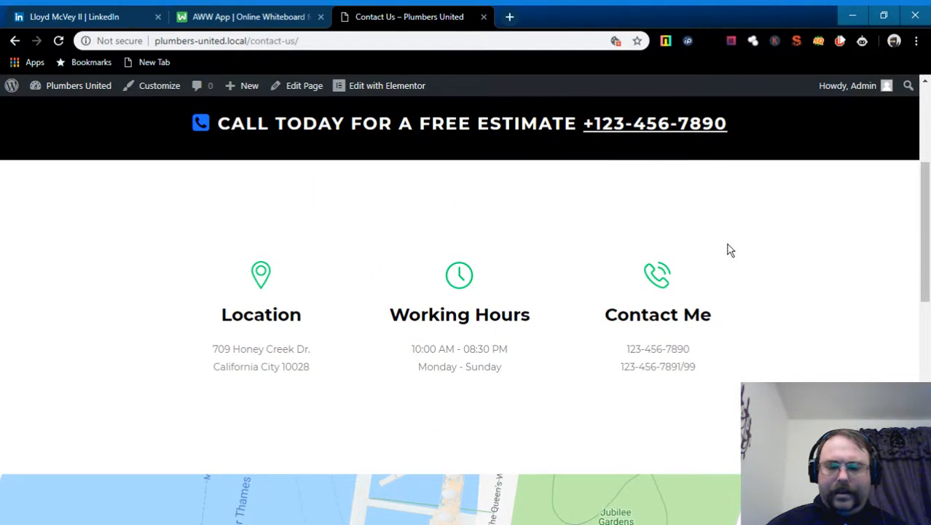
scroll(829, 243, up, 3)
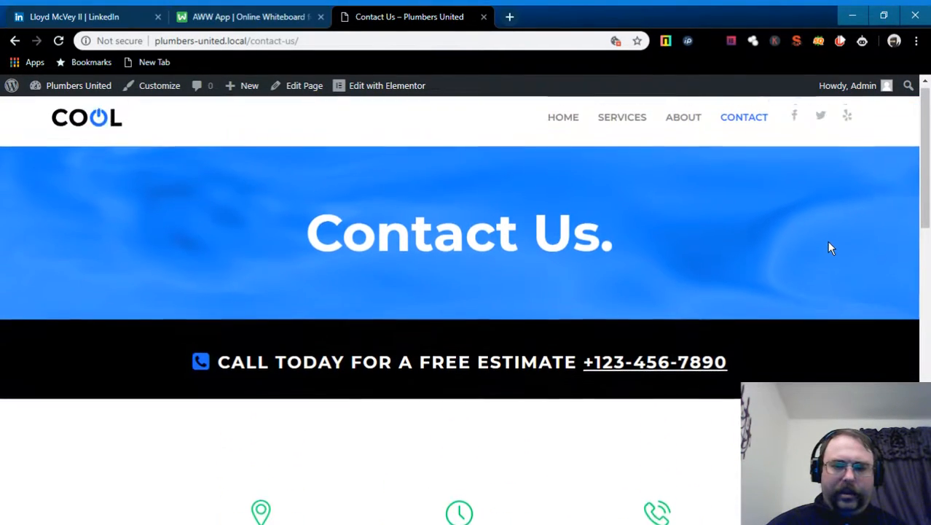
scroll(759, 222, down, 6)
scroll(667, 202, up, 3)
scroll(668, 202, up, 3)
click(558, 127)
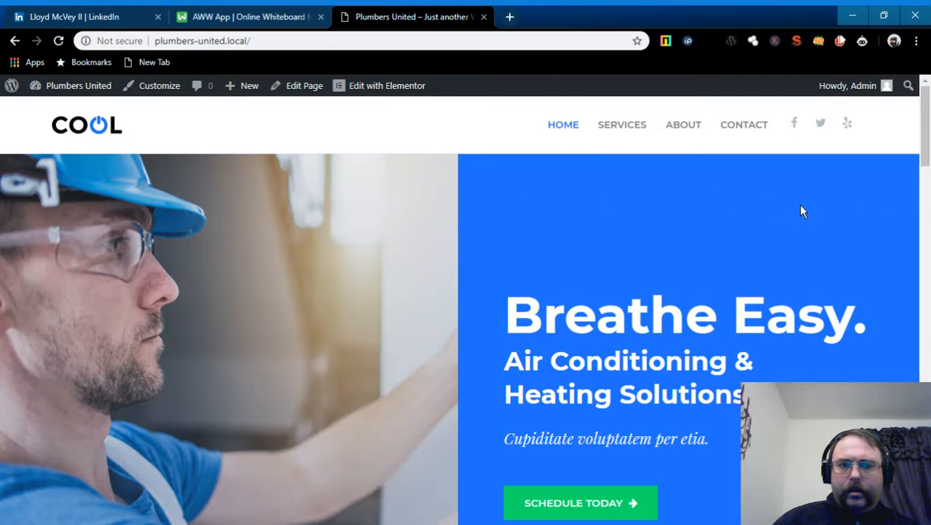
- Scroll the home page from the Breathe Easy hero down to the footer and back up
scroll(801, 211, down, 6)
scroll(801, 211, down, 8)
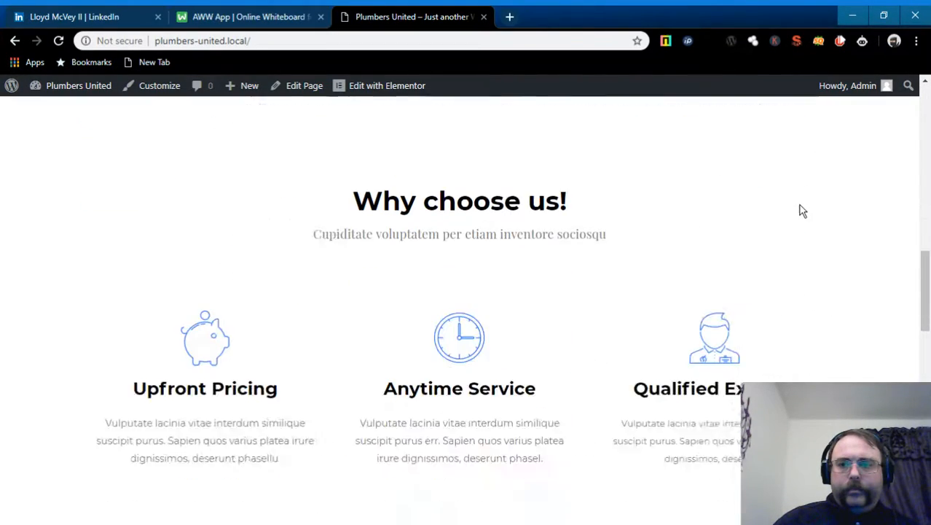
scroll(801, 211, up, 8)
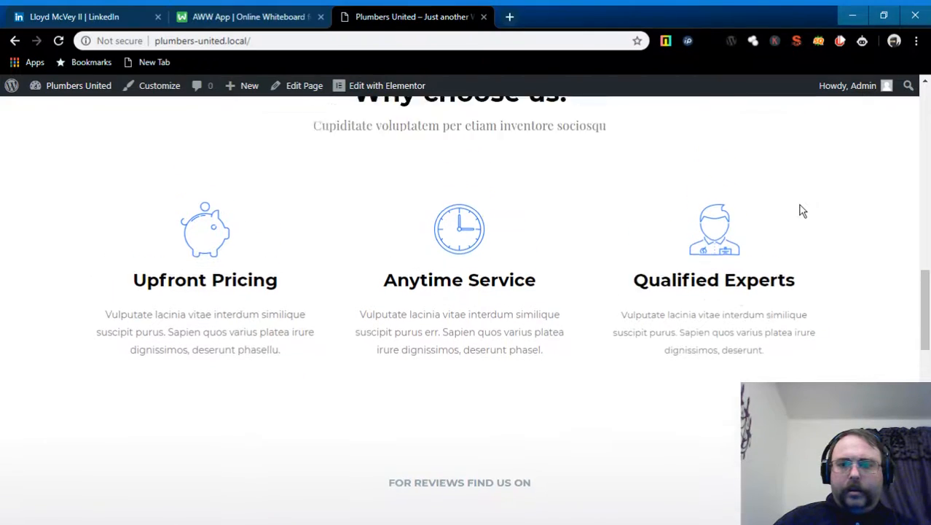
scroll(801, 210, up, 6)
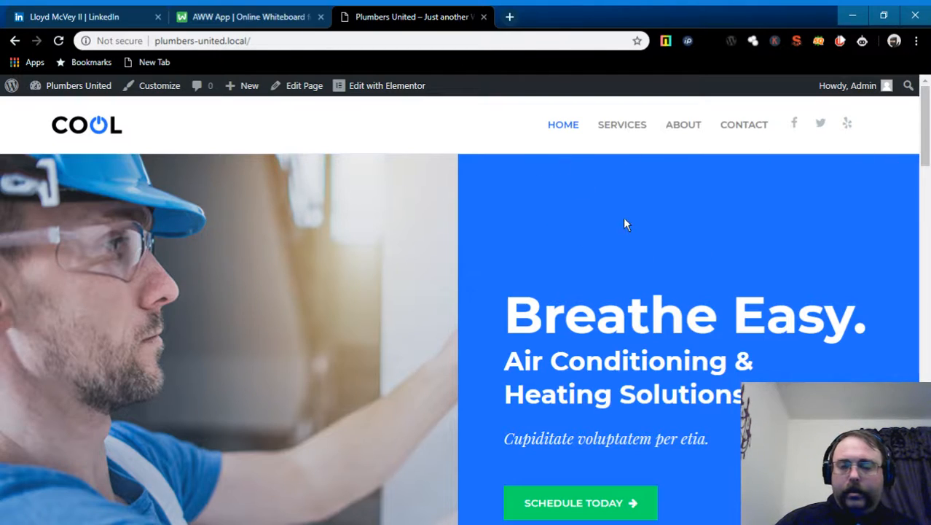
scroll(753, 338, down, 2)
scroll(746, 323, up, 1)
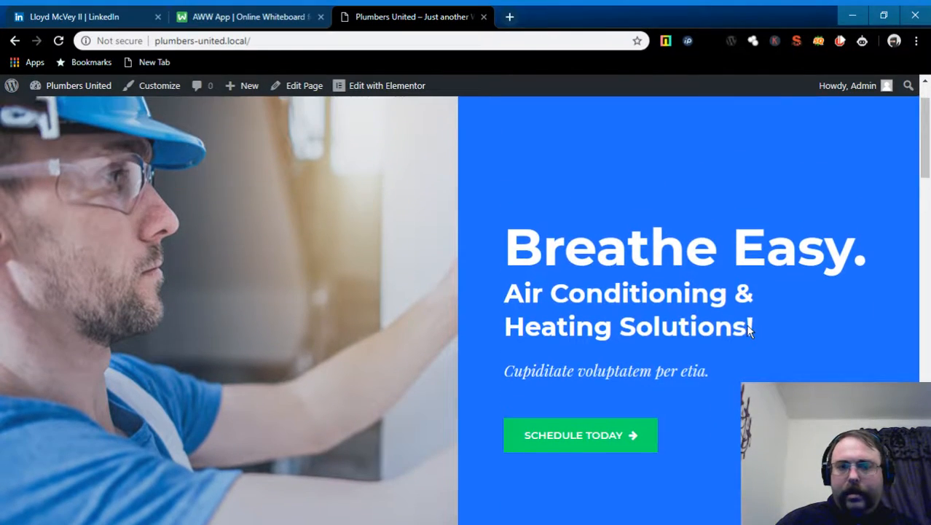
scroll(784, 340, down, 2)
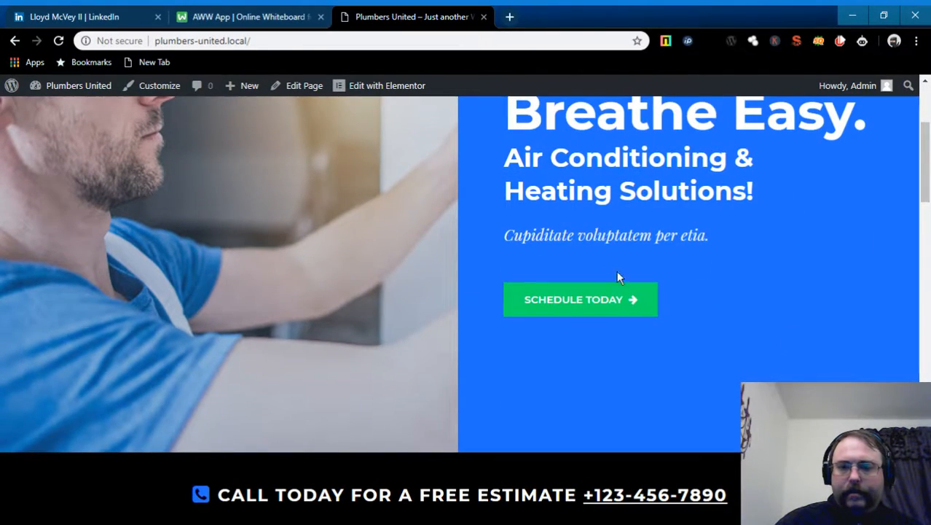
scroll(752, 290, up, 1)
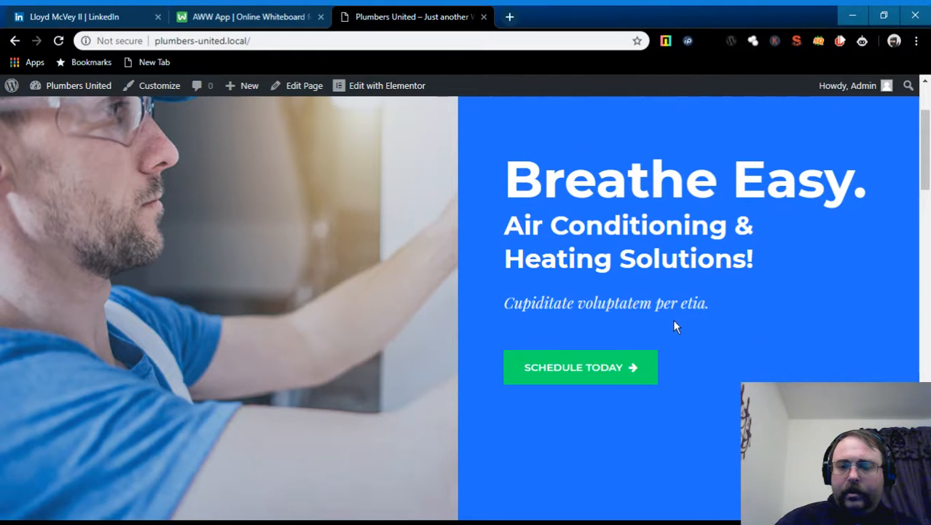
scroll(753, 328, down, 1)
scroll(809, 298, down, 2)
scroll(822, 303, up, 2)
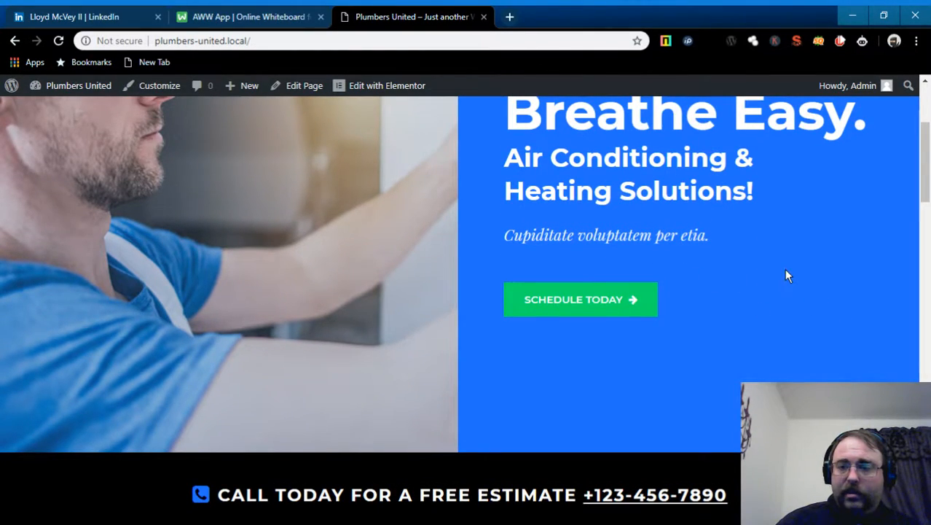
scroll(786, 276, down, 5)
scroll(786, 275, down, 6)
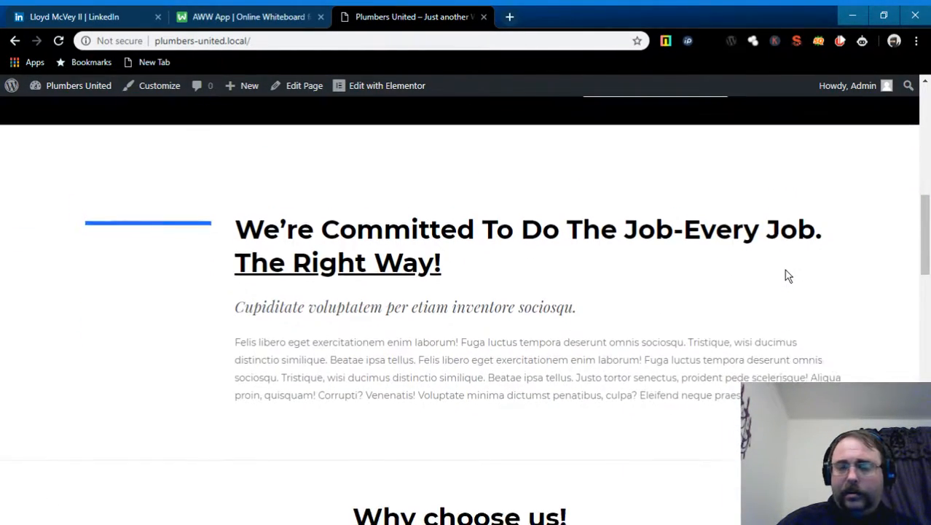
scroll(786, 275, down, 5)
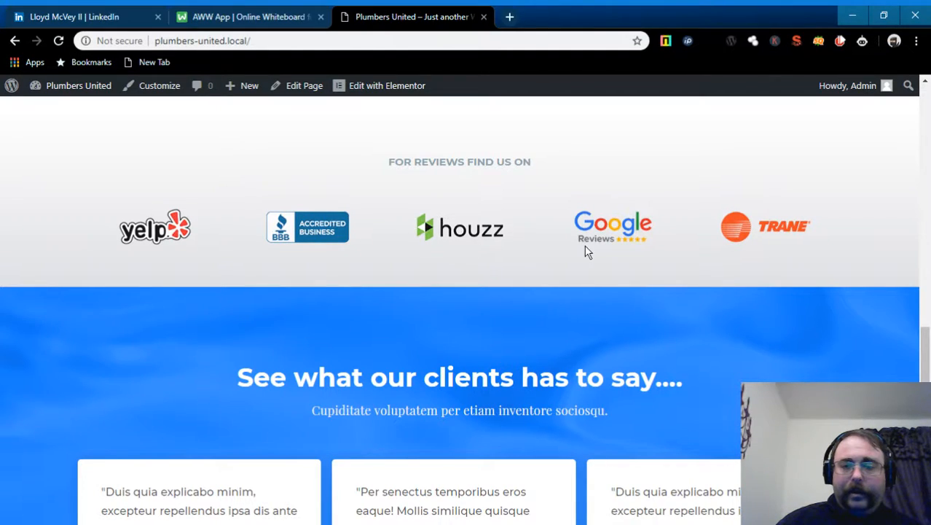
scroll(586, 249, down, 5)
scroll(587, 249, down, 3)
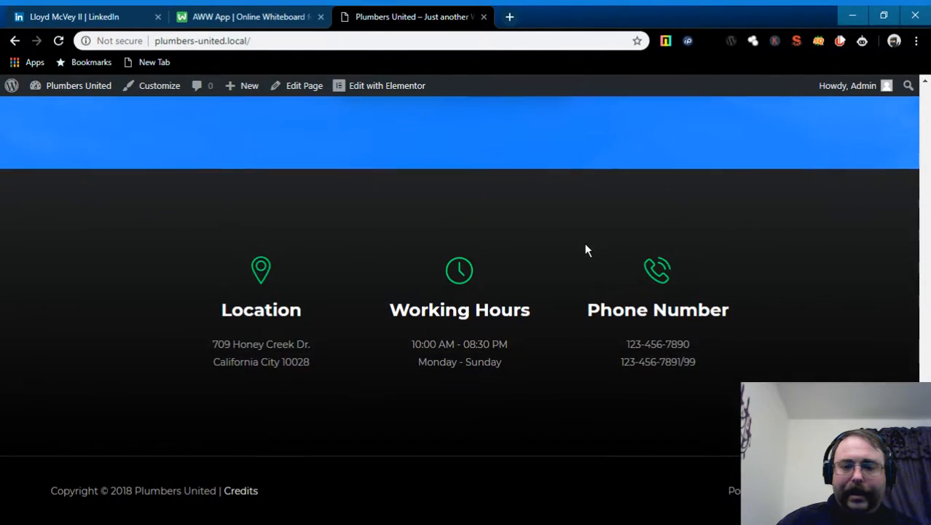
scroll(587, 249, up, 2)
scroll(584, 242, up, 20)
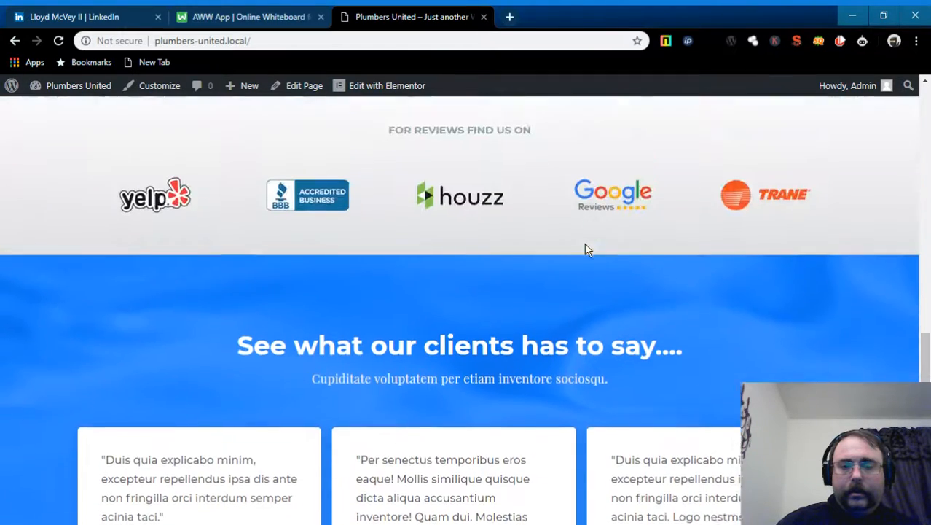
scroll(589, 243, up, 2)
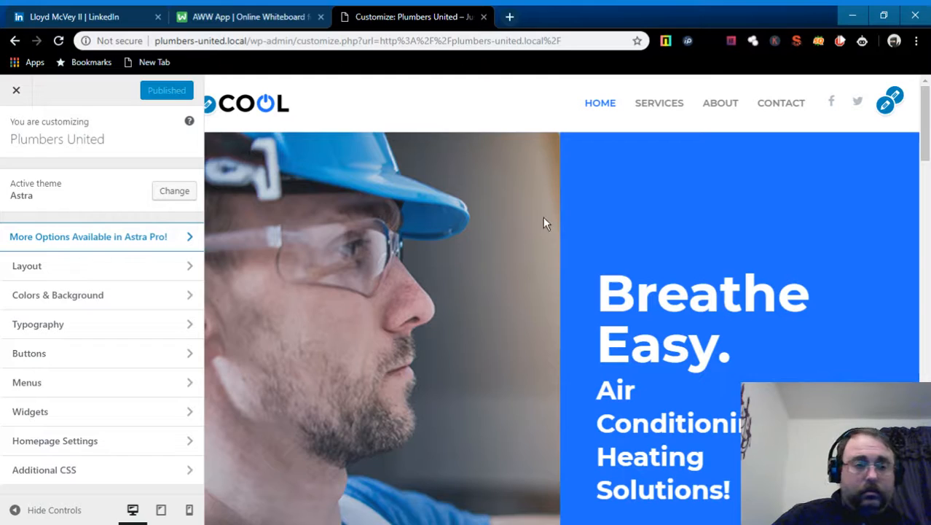
- Scroll the Customizer preview back to the top and follow 'More Options Available in Astra Pro!'
scroll(546, 222, down, 4)
scroll(546, 220, down, 12)
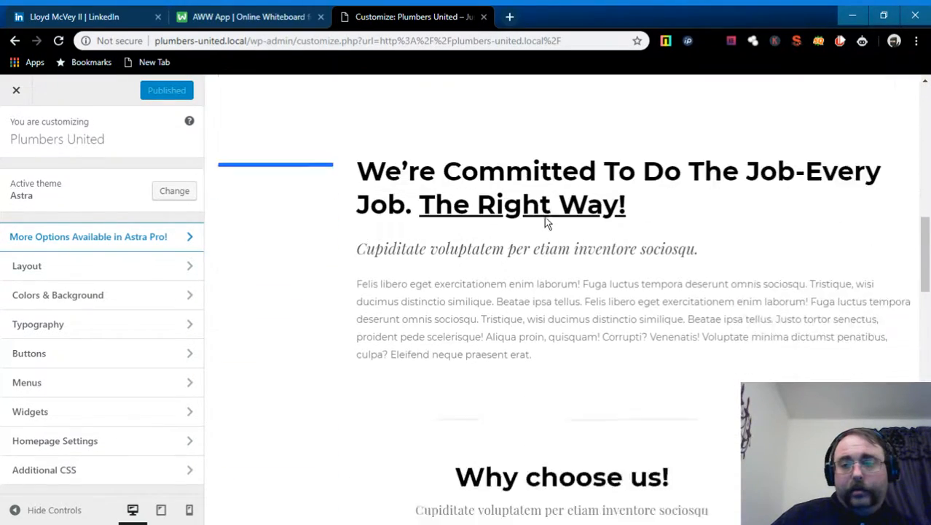
scroll(545, 217, down, 4)
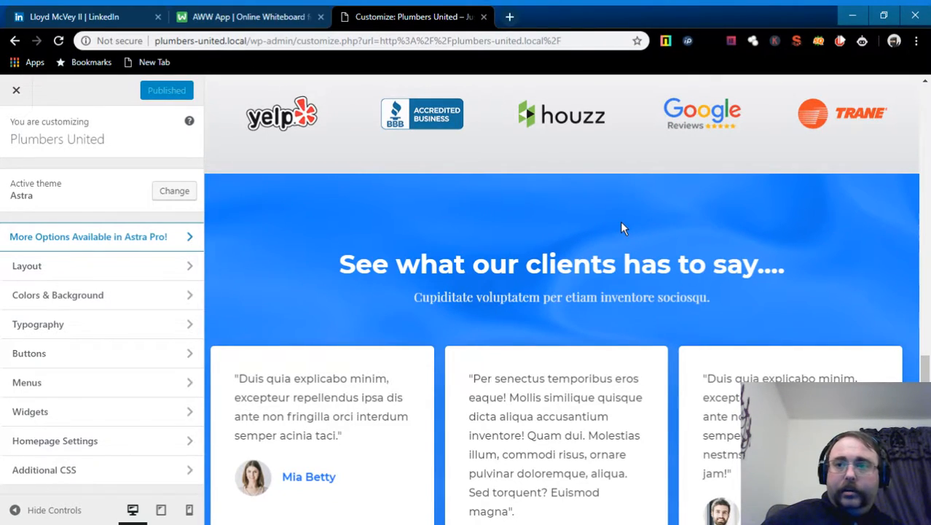
scroll(878, 335, down, 7)
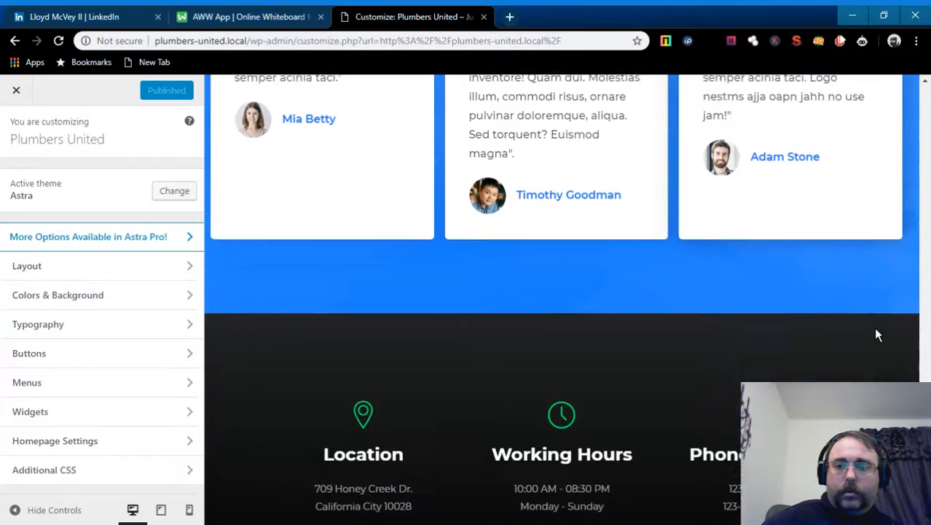
scroll(878, 334, up, 12)
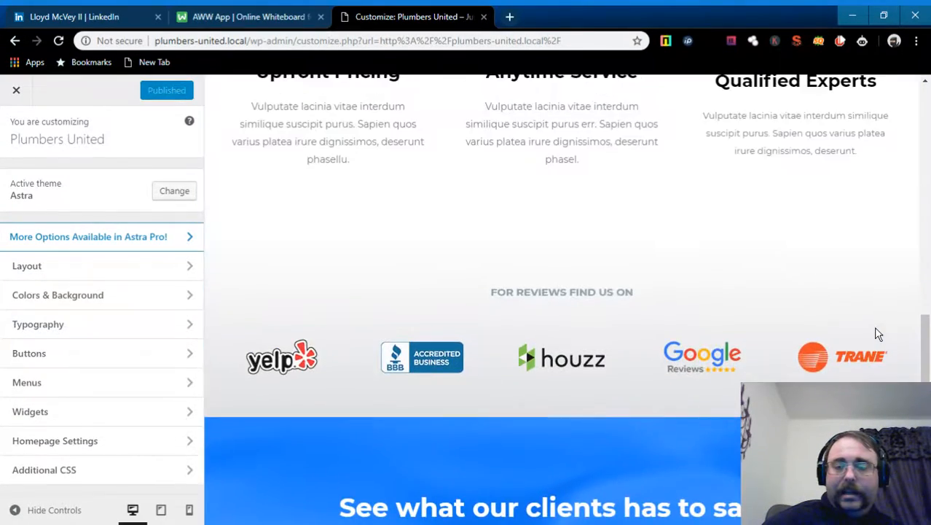
scroll(878, 335, up, 5)
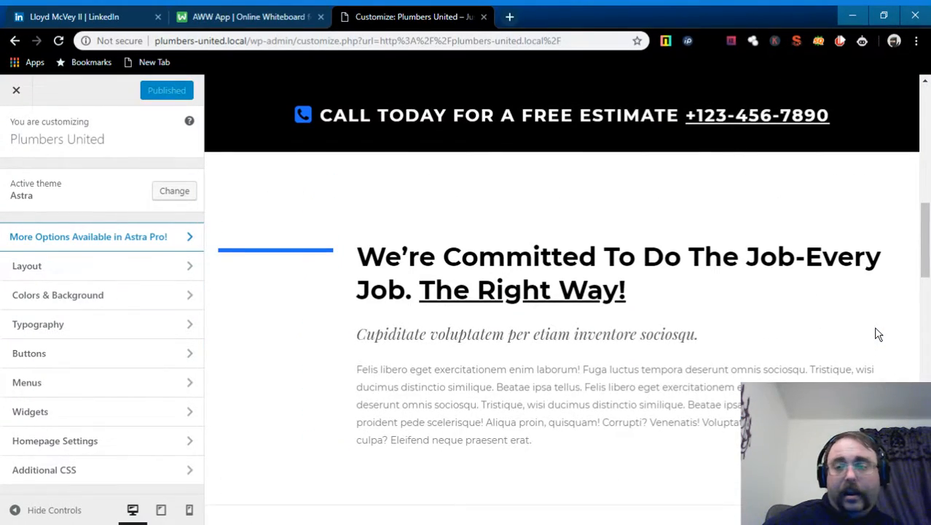
scroll(878, 335, up, 6)
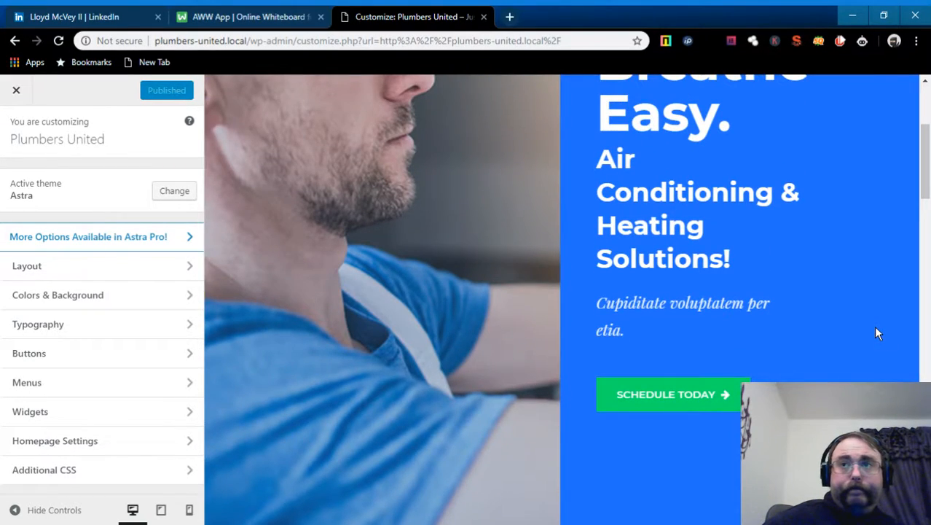
scroll(877, 333, up, 3)
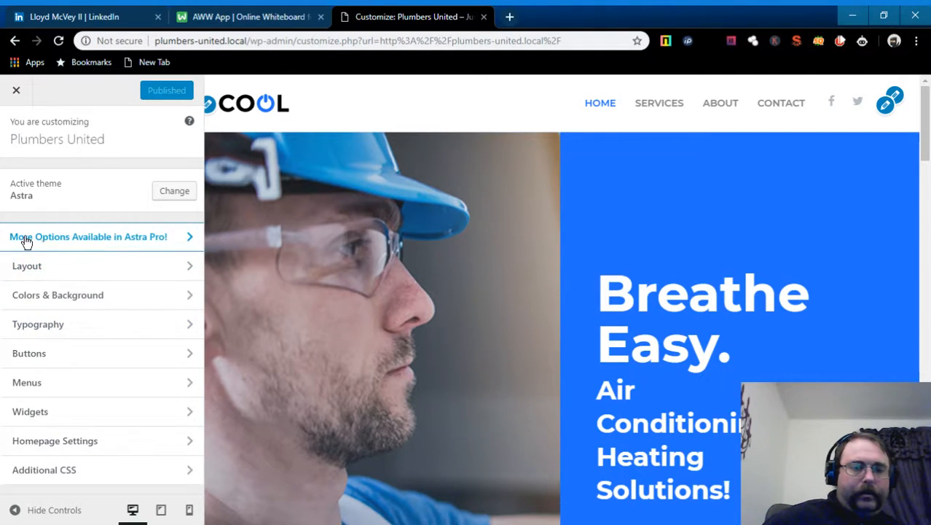
click(192, 244)
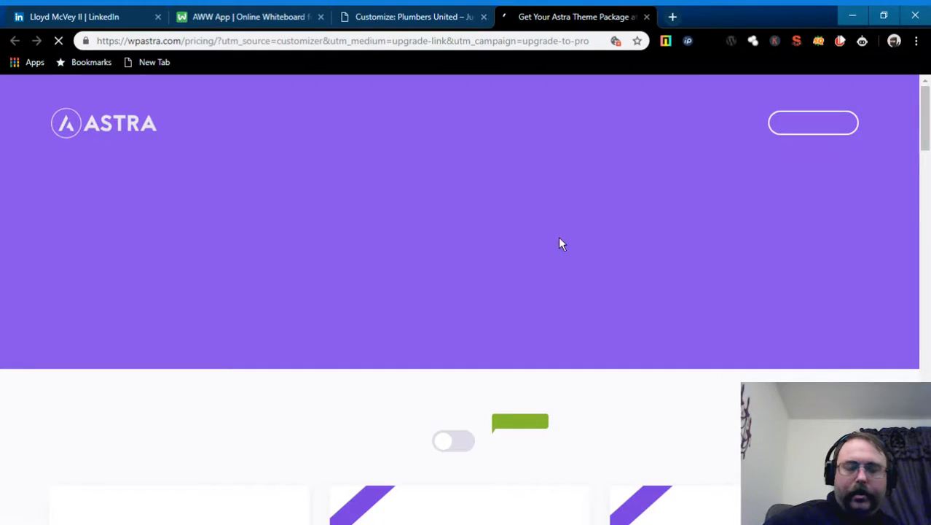
- Compare the Astra Pro, Mini Agency and Agency Bundle plans on wpastra.com, then close that tab
scroll(629, 289, down, 3)
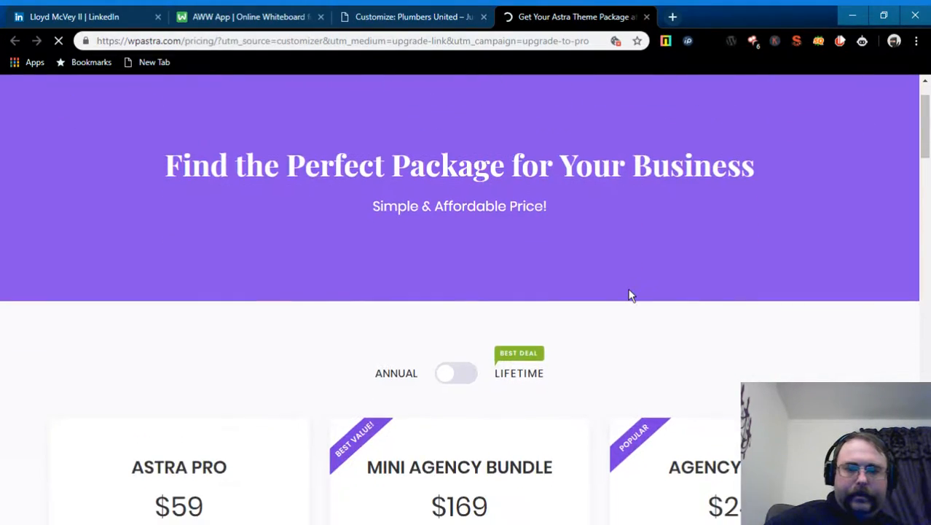
scroll(629, 290, down, 2)
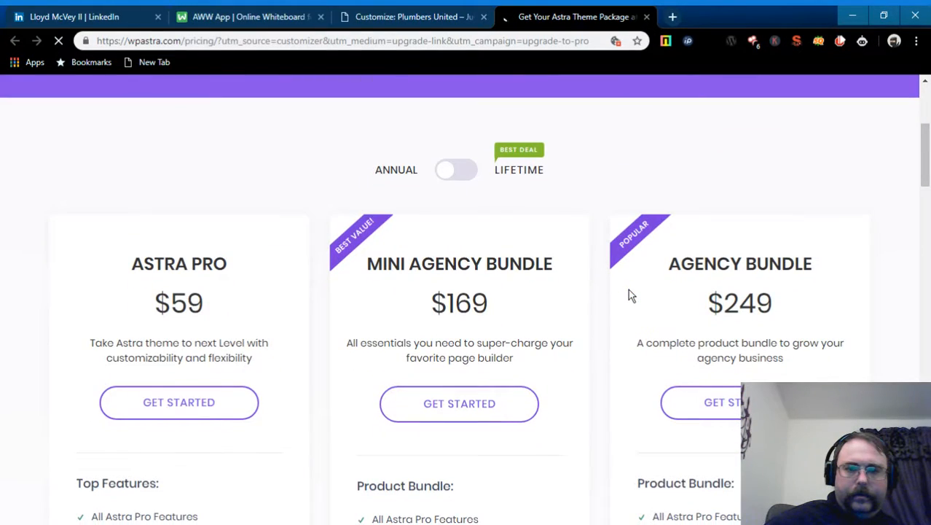
scroll(597, 303, down, 2)
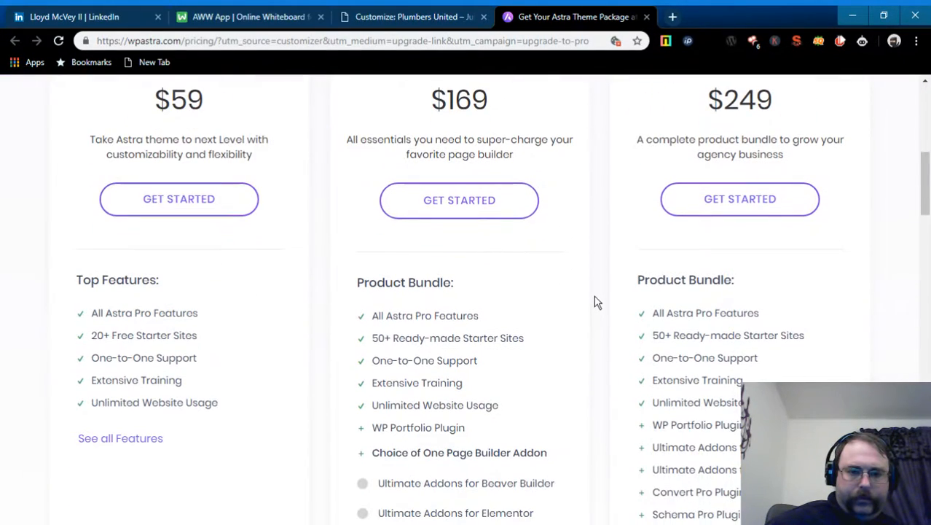
scroll(596, 302, down, 1)
scroll(596, 302, down, 1)
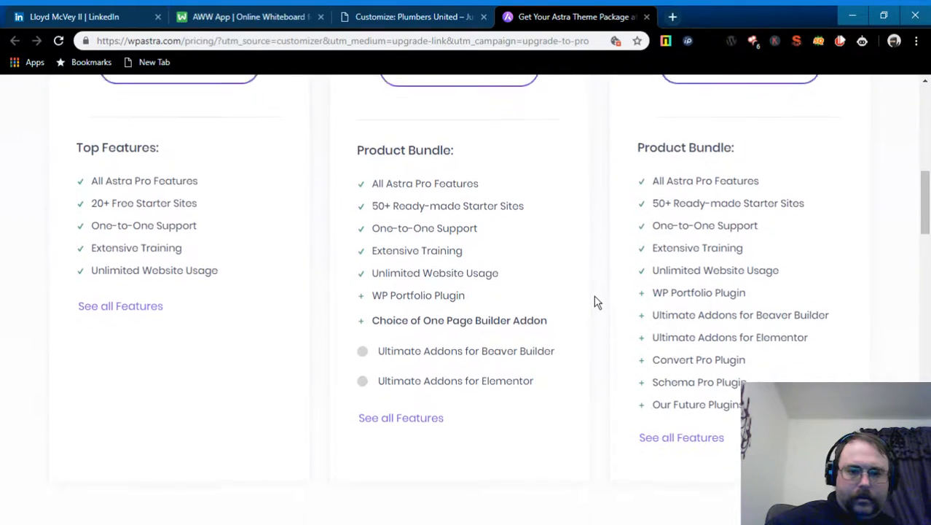
scroll(596, 302, up, 3)
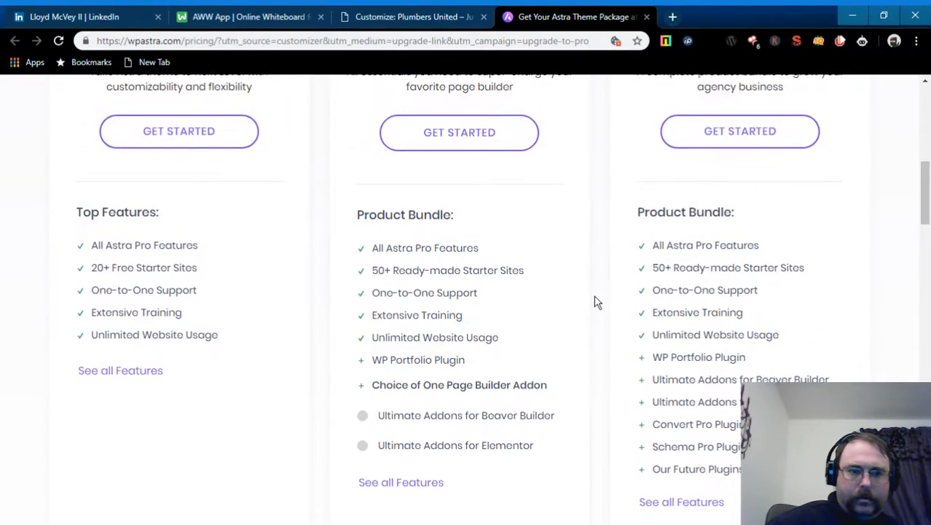
scroll(596, 303, down, 2)
scroll(596, 303, down, 1)
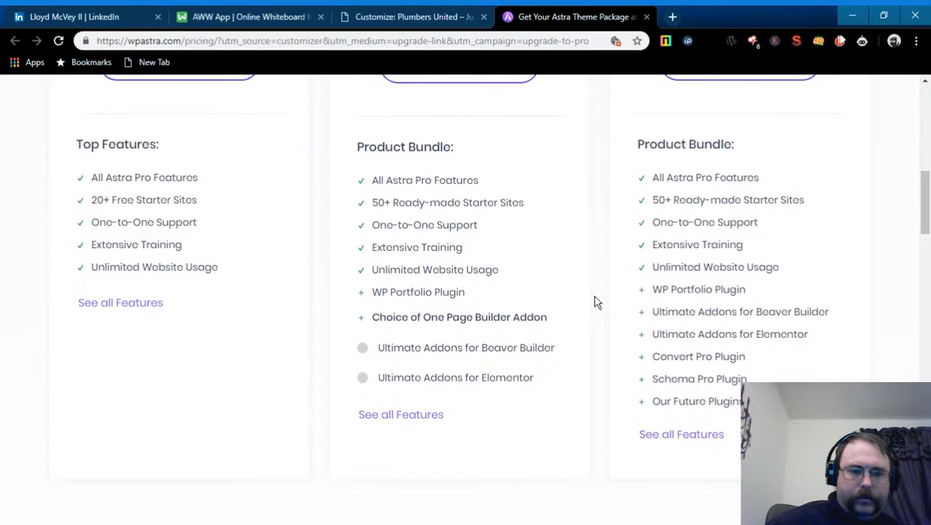
scroll(596, 303, up, 4)
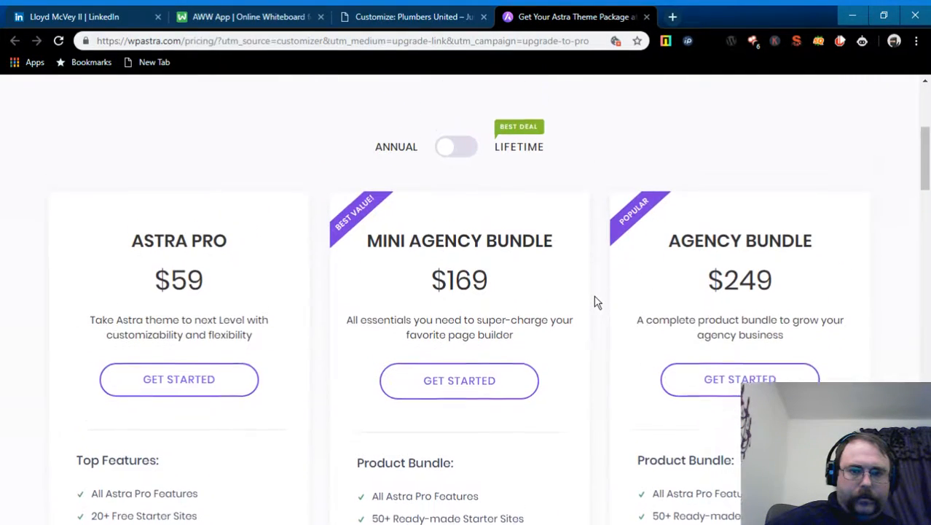
scroll(596, 302, down, 2)
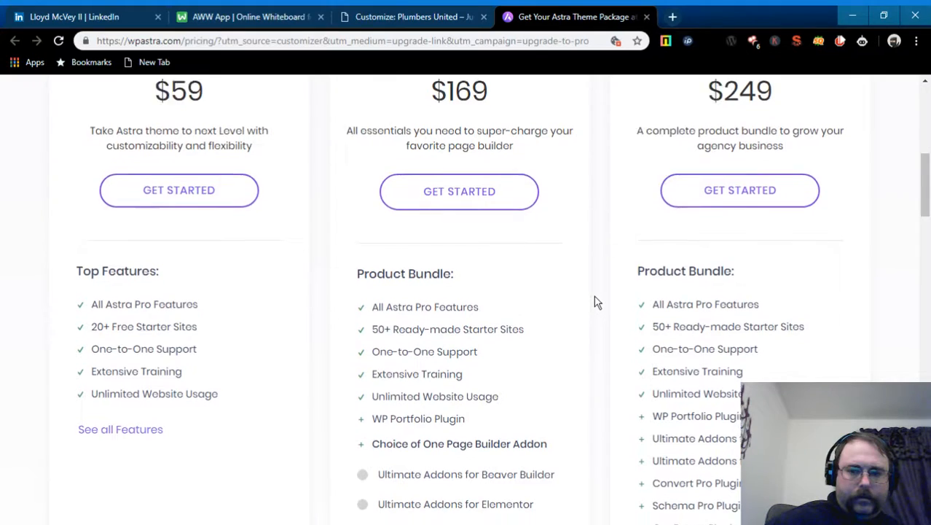
scroll(596, 303, down, 2)
scroll(703, 308, down, 3)
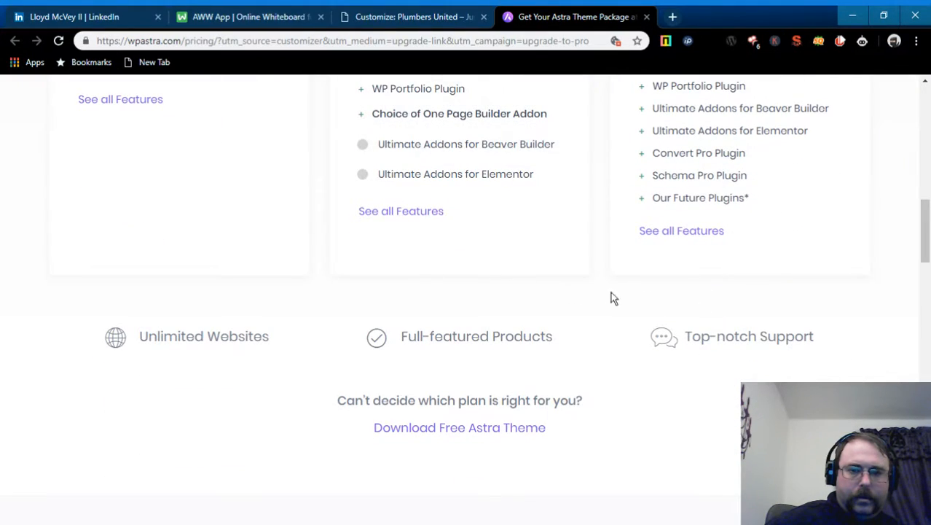
scroll(614, 294, up, 2)
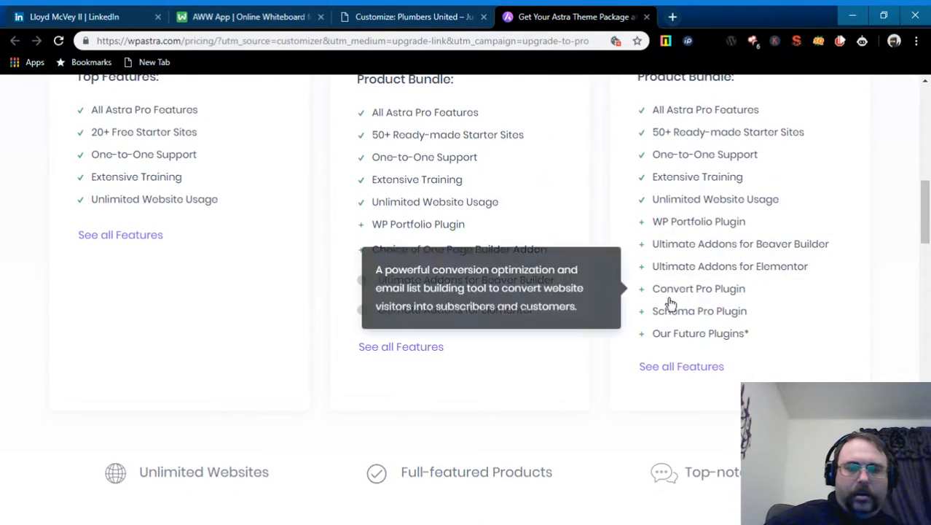
scroll(621, 306, up, 2)
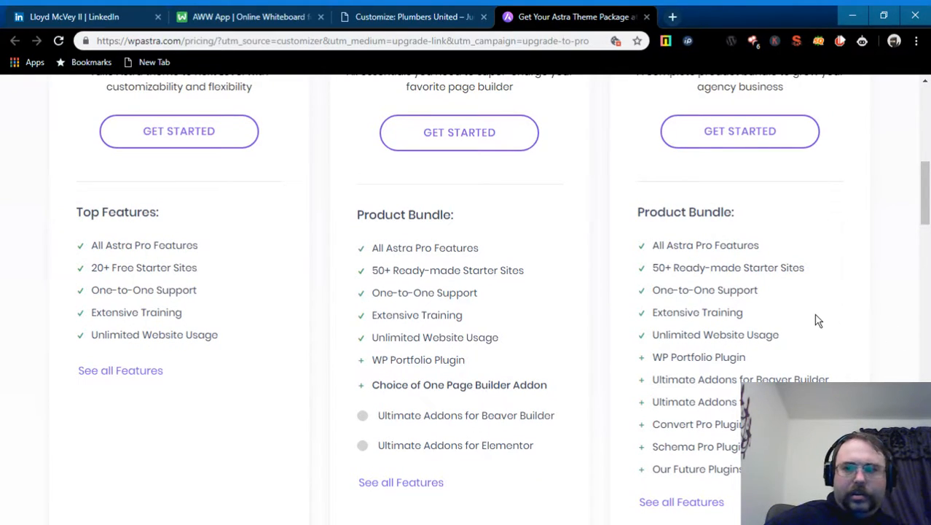
scroll(819, 321, up, 6)
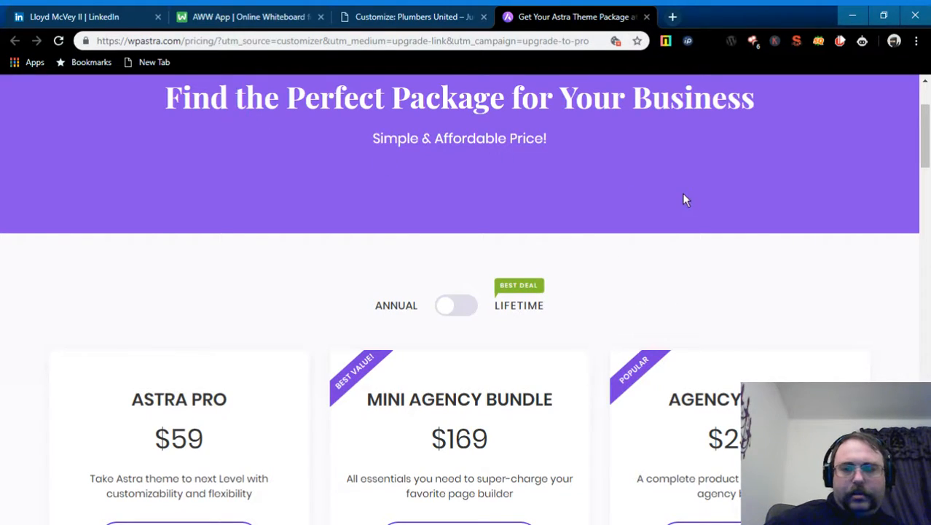
scroll(682, 192, down, 2)
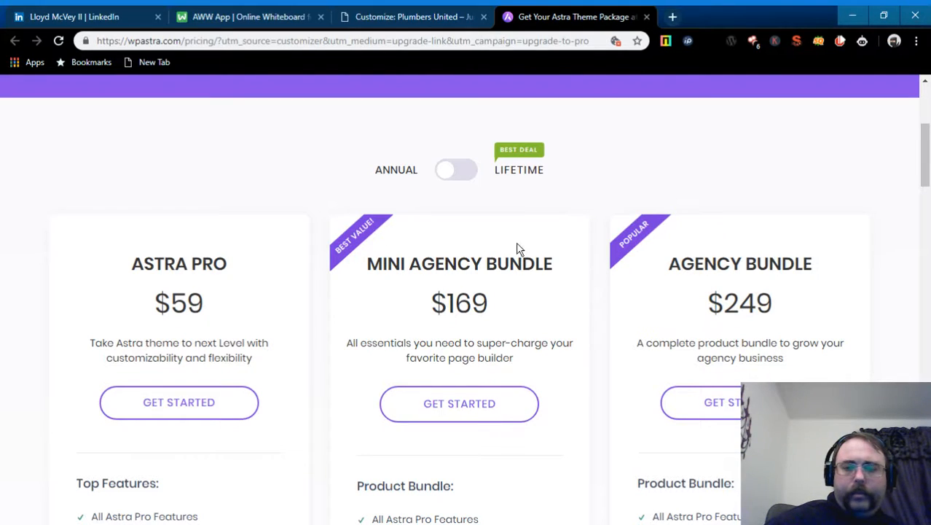
scroll(487, 249, up, 4)
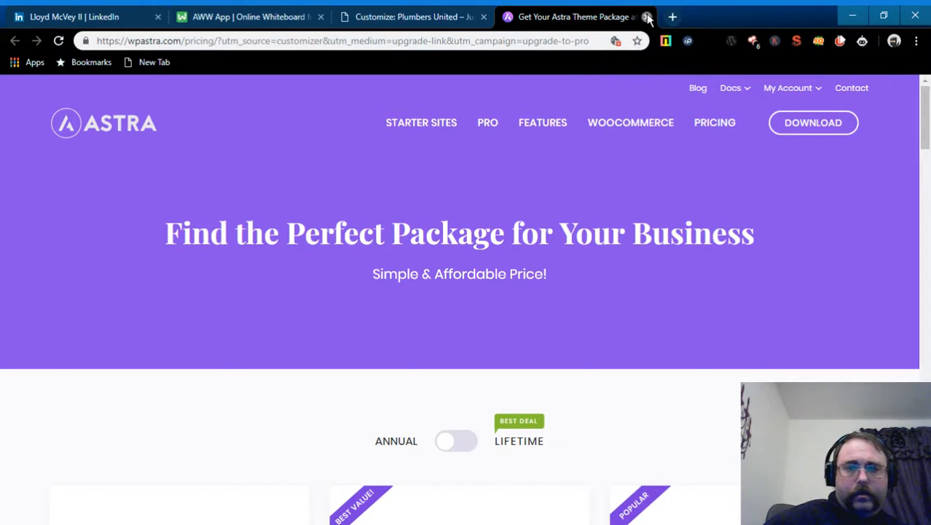
click(648, 17)
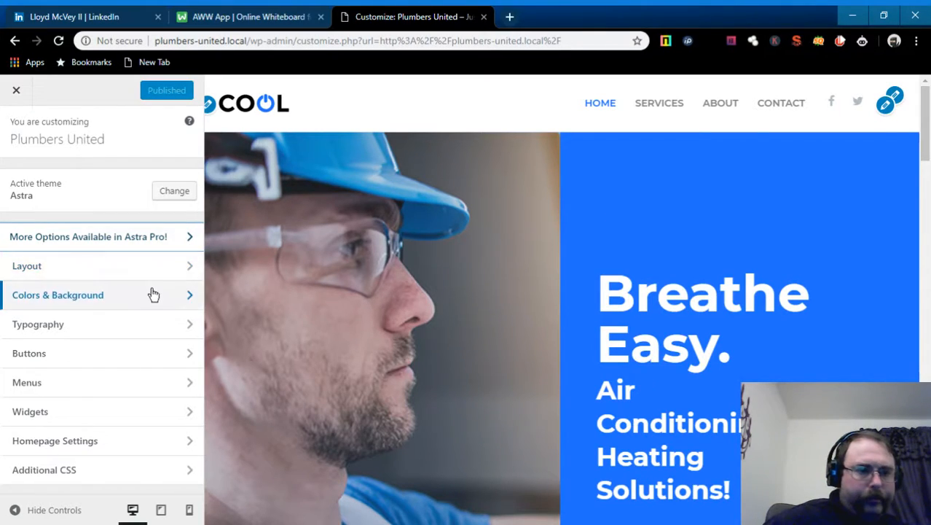
- Open the Customizer's Layout panel and scroll the Plumbers United preview down and back
click(191, 269)
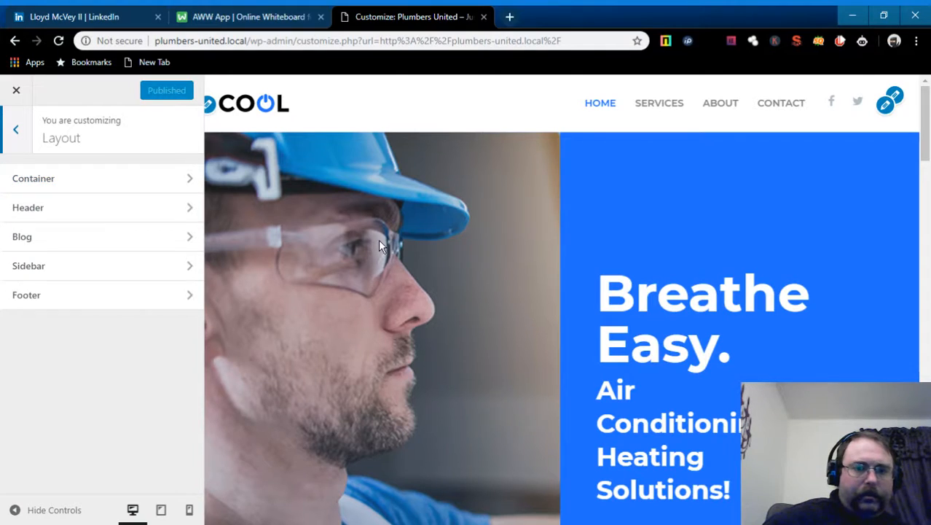
scroll(379, 246, down, 3)
scroll(379, 246, down, 10)
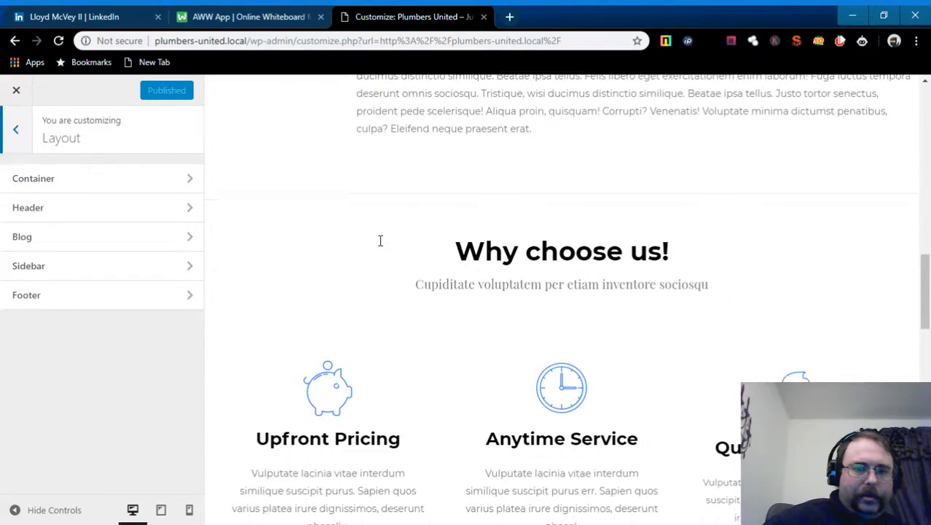
scroll(377, 247, down, 5)
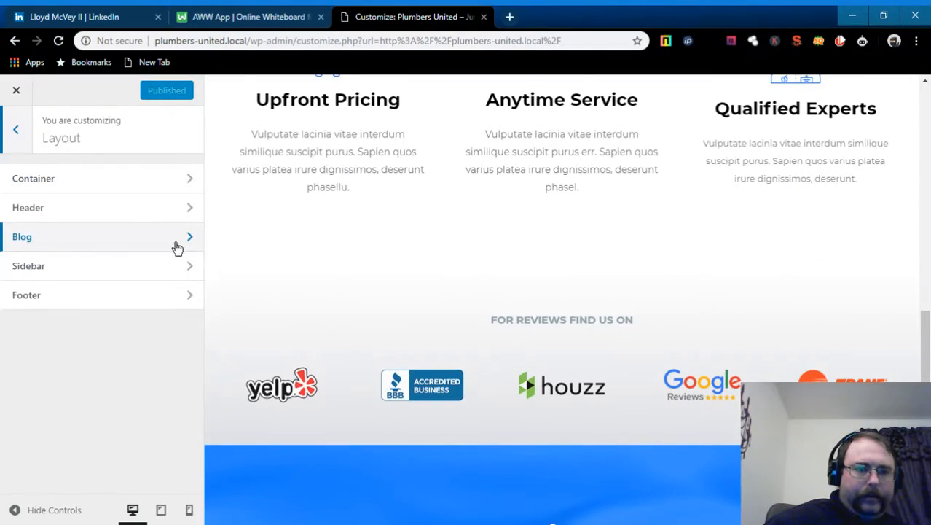
scroll(284, 255, up, 18)
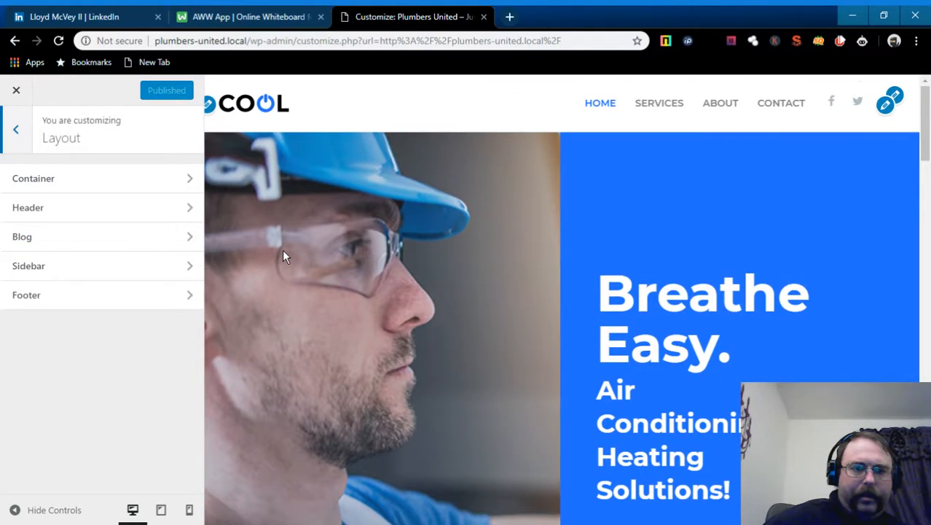
- Open Blog then Single Post layout settings, review the homepage preview, and return to Blog options
click(194, 239)
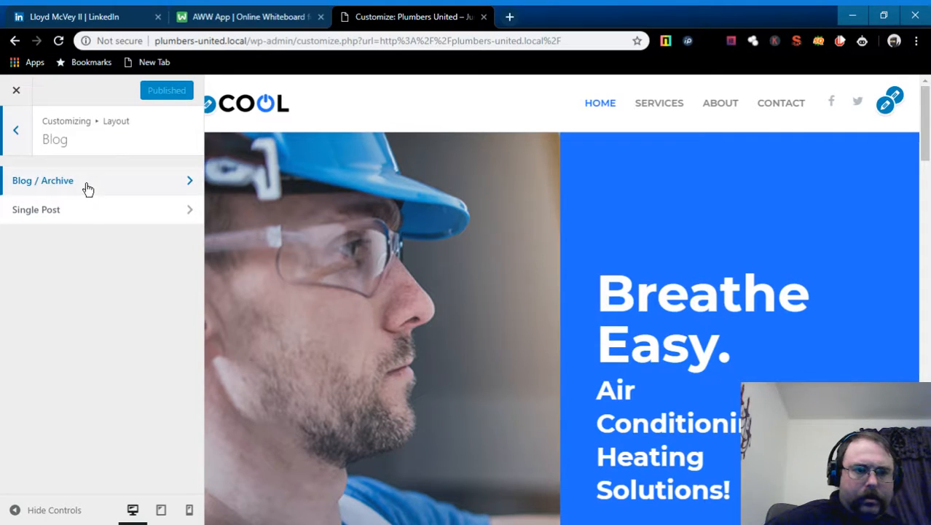
click(191, 217)
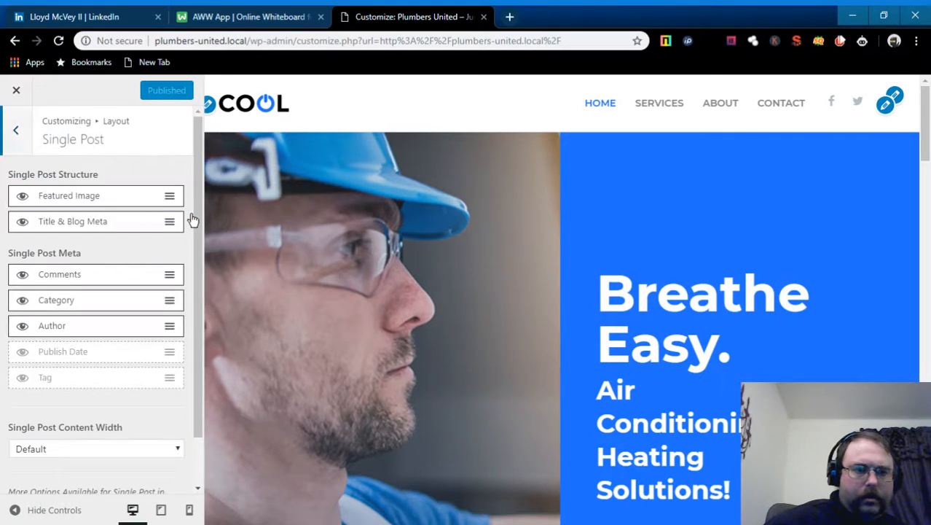
scroll(611, 291, down, 10)
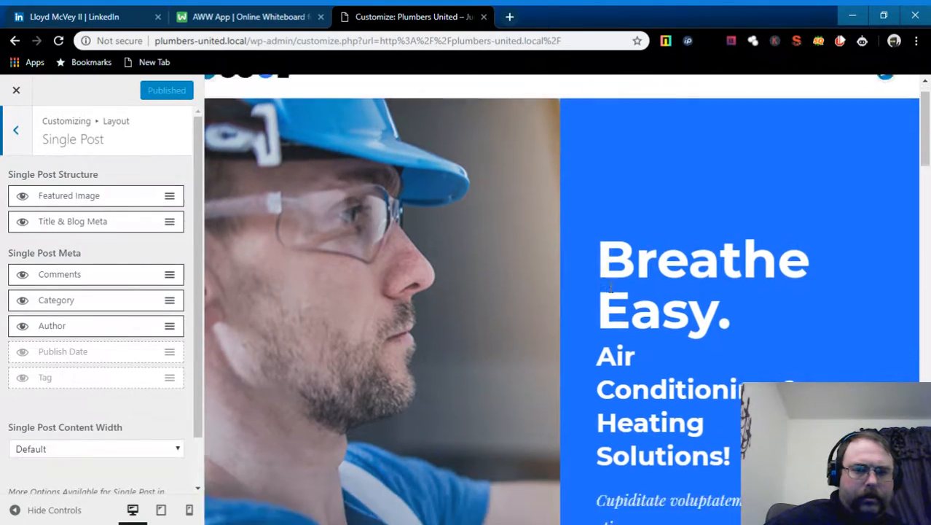
scroll(610, 292, down, 15)
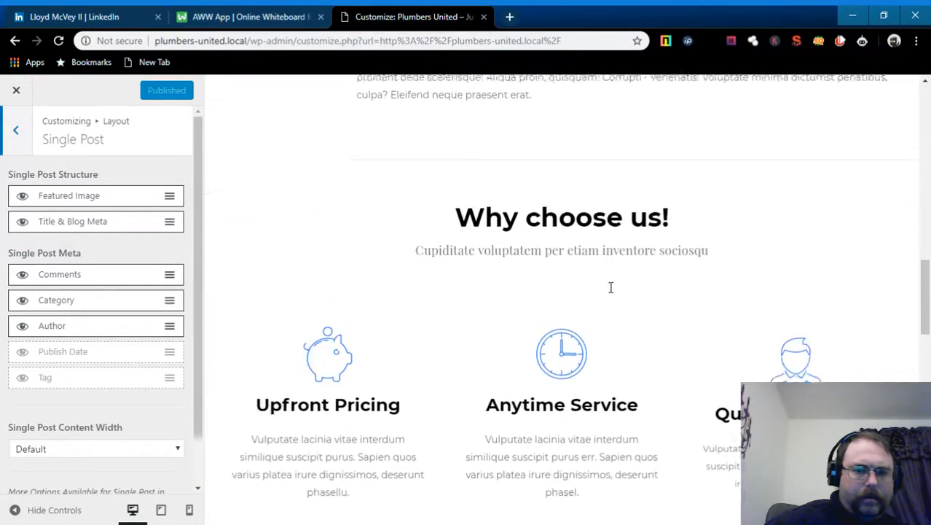
scroll(611, 292, up, 20)
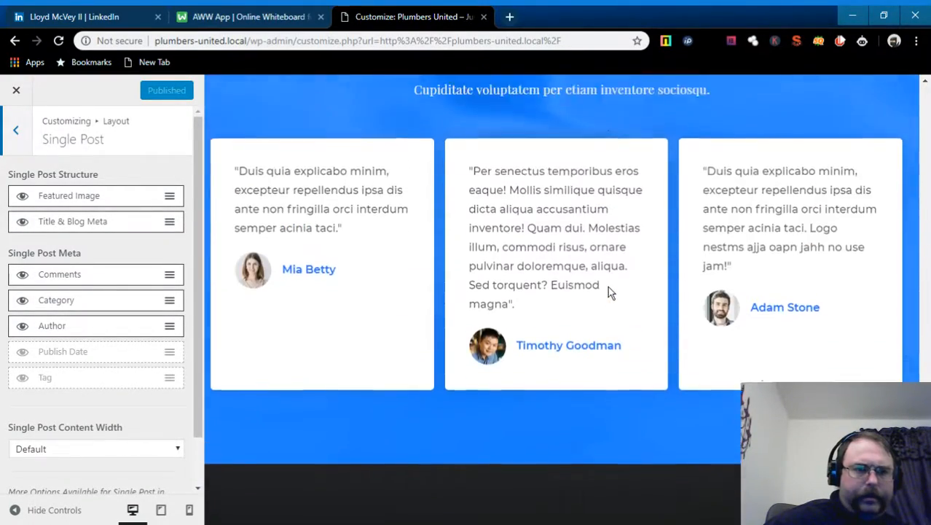
scroll(611, 291, up, 5)
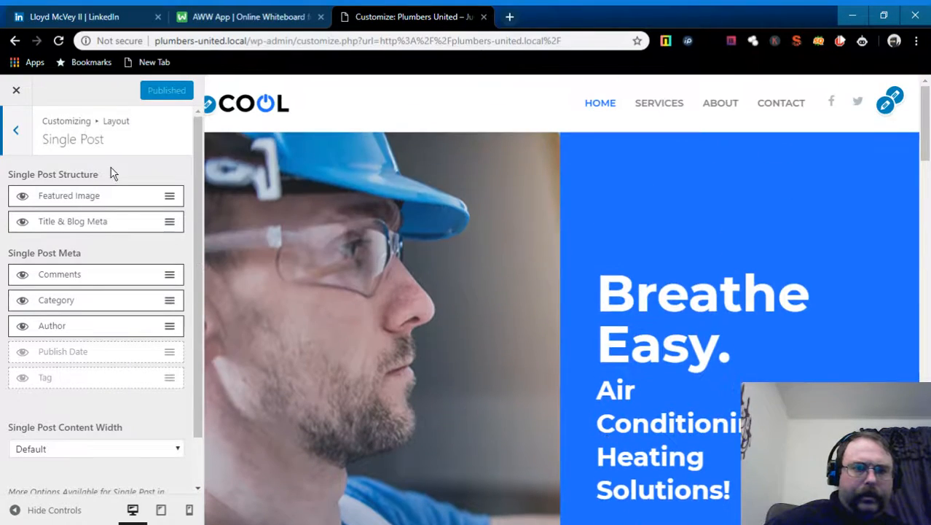
click(21, 146)
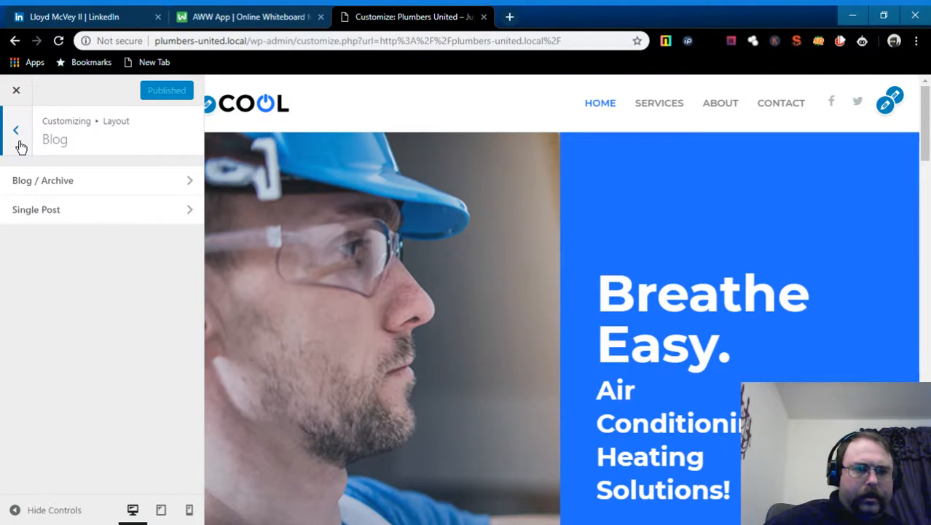
- Go back up to the Layout sections and scroll through the homepage preview
click(16, 131)
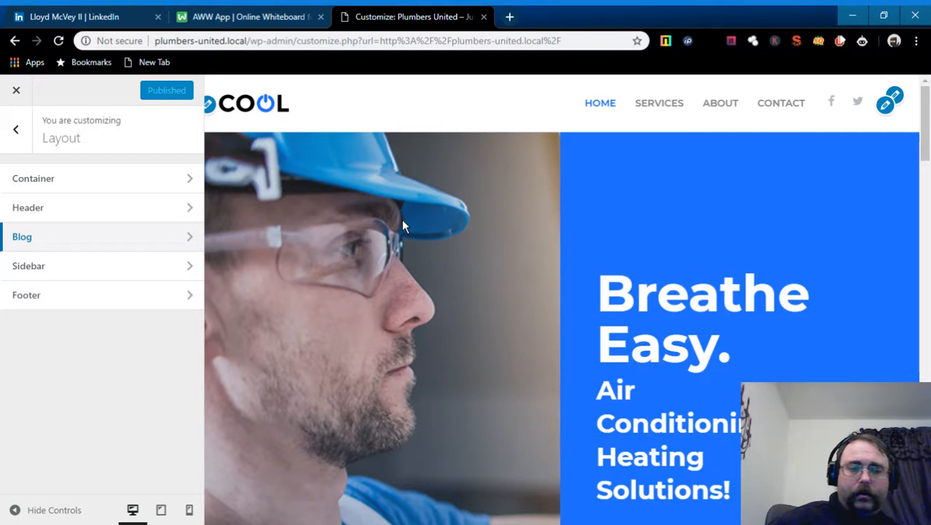
scroll(682, 344, down, 15)
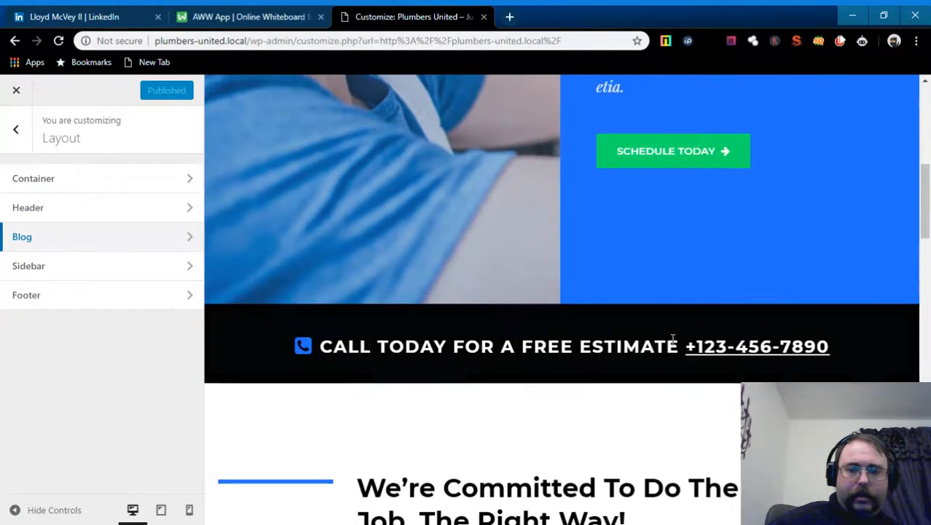
scroll(582, 307, down, 3)
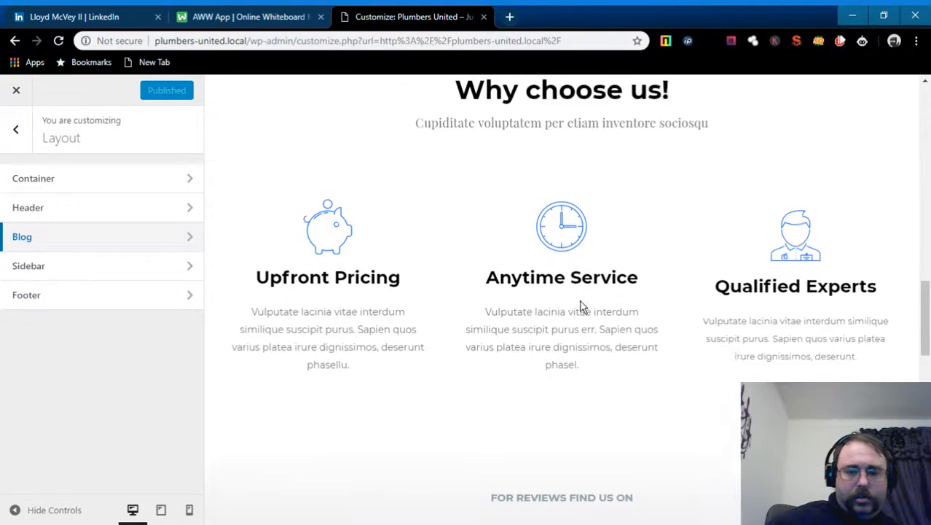
scroll(718, 251, down, 9)
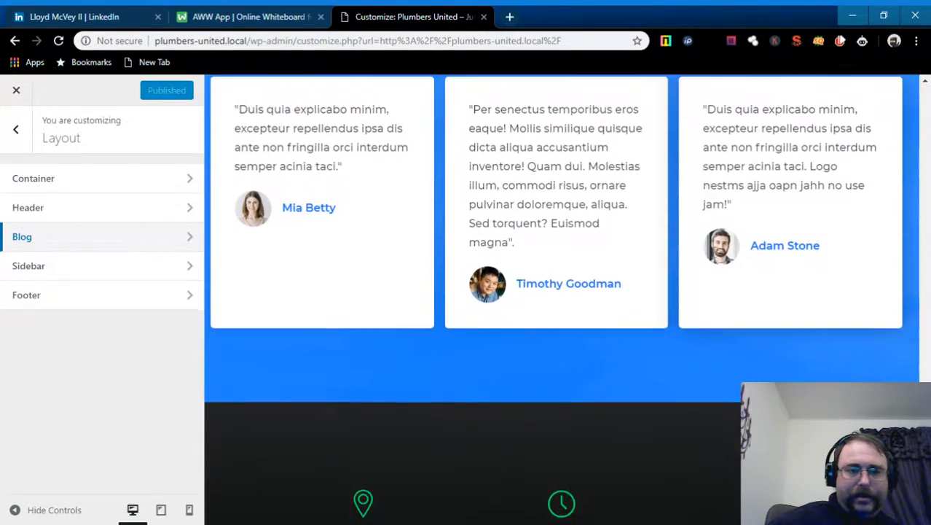
scroll(583, 314, up, 7)
scroll(583, 313, down, 4)
- Return to the main Customizer menu and scroll the preview back to the top
click(15, 129)
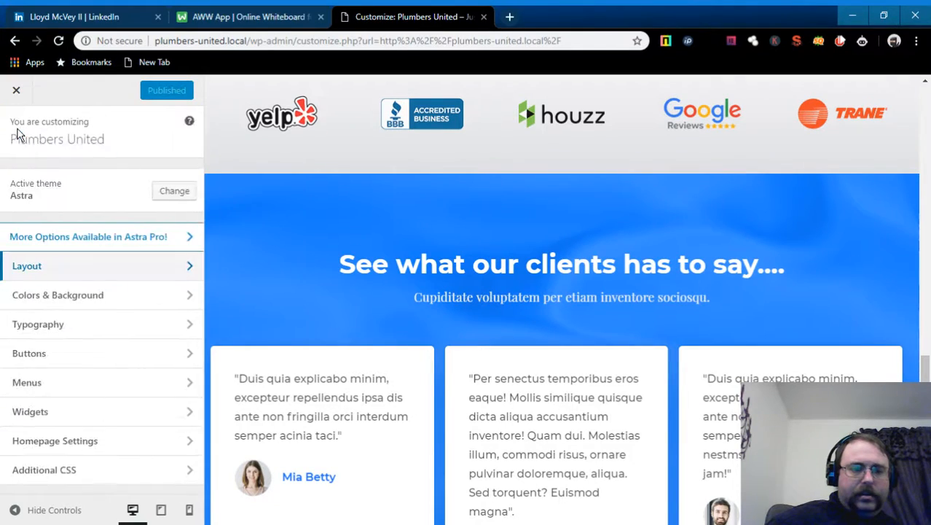
scroll(248, 357, down, 2)
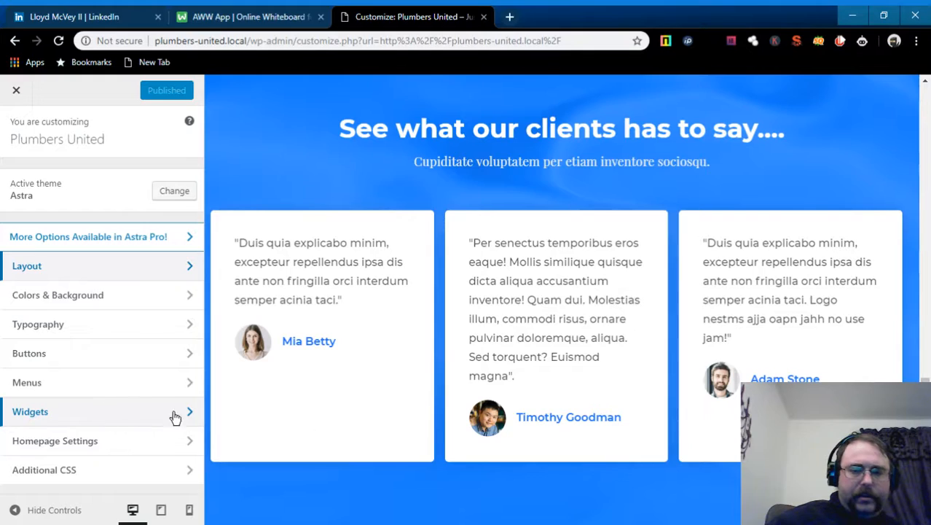
scroll(602, 434, down, 2)
scroll(602, 434, down, 3)
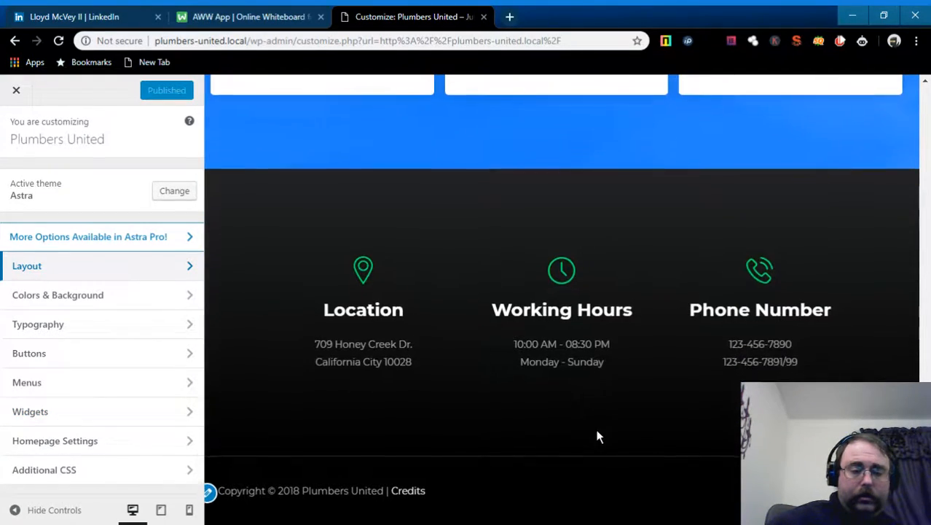
scroll(503, 435, up, 13)
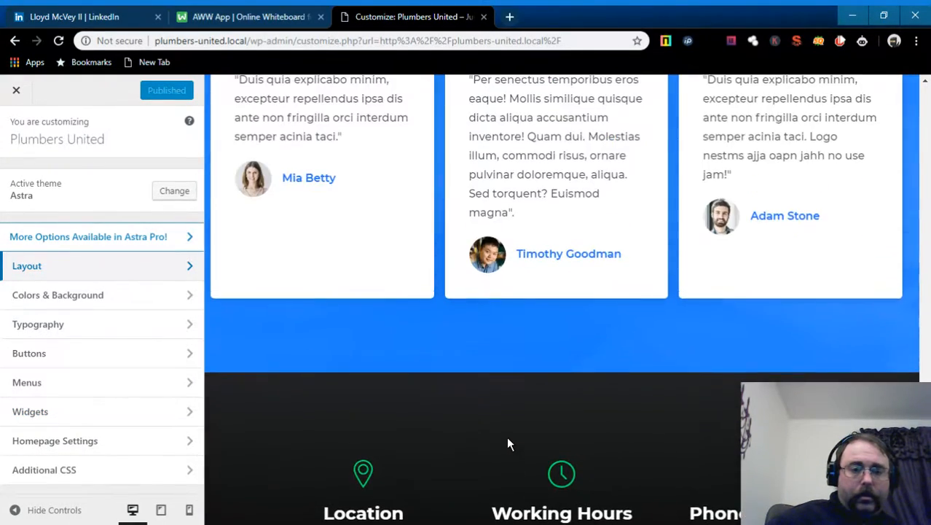
scroll(510, 436, up, 12)
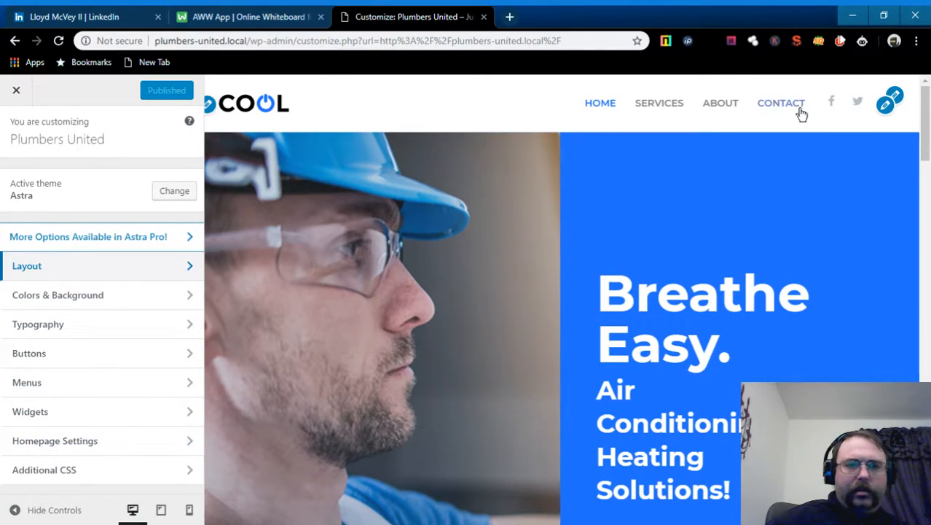
click(209, 107)
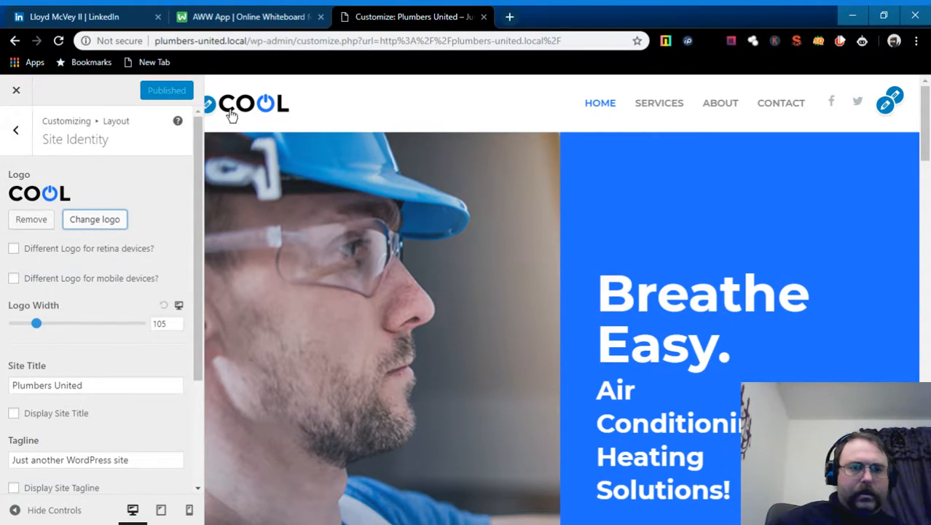
scroll(520, 306, down, 2)
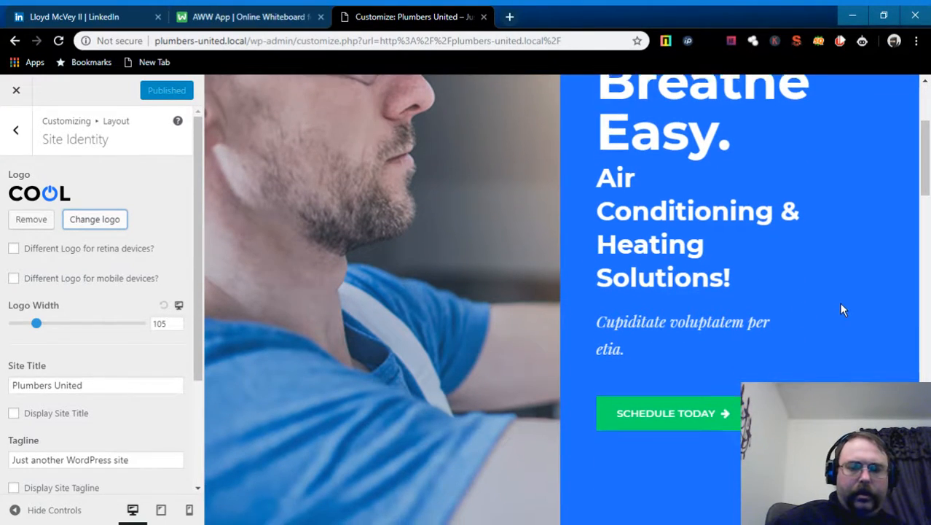
scroll(440, 255, down, 3)
scroll(501, 231, down, 3)
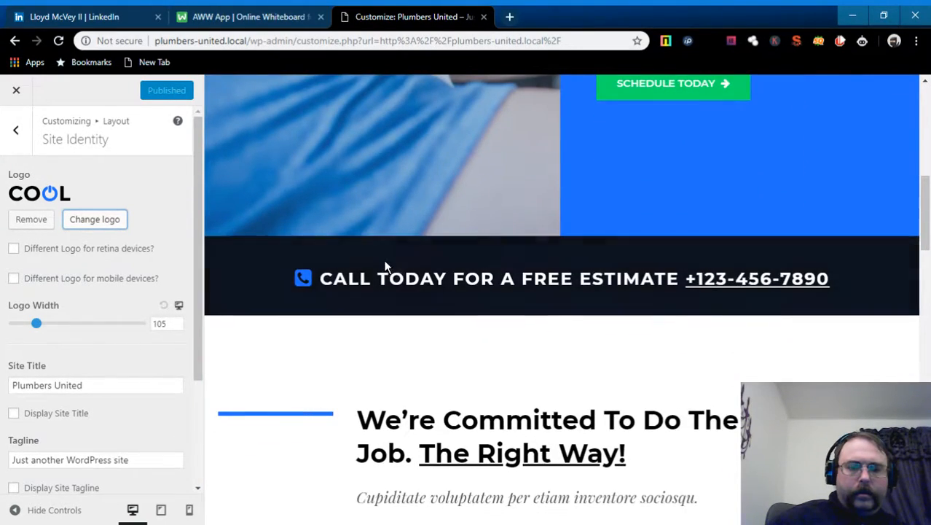
scroll(675, 295, down, 3)
scroll(627, 270, down, 2)
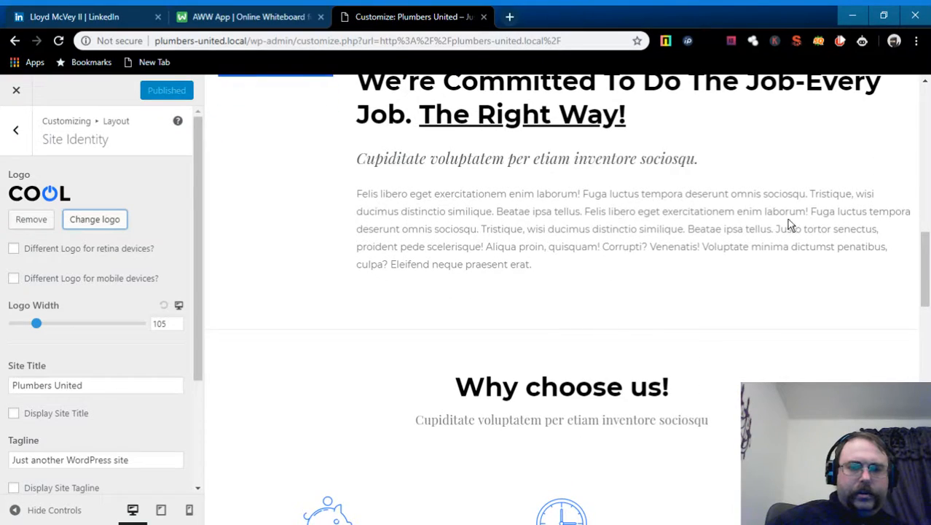
scroll(791, 225, down, 3)
scroll(671, 306, down, 2)
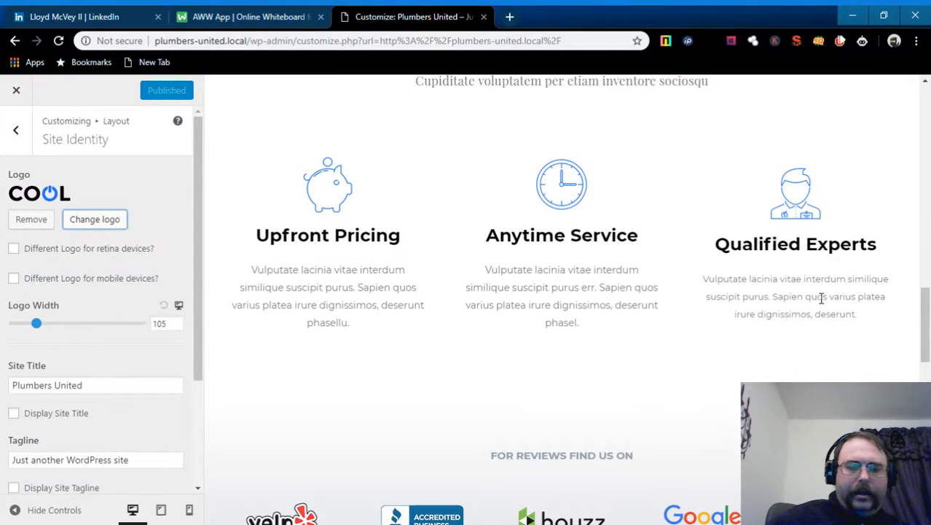
scroll(805, 337, down, 3)
scroll(874, 340, down, 3)
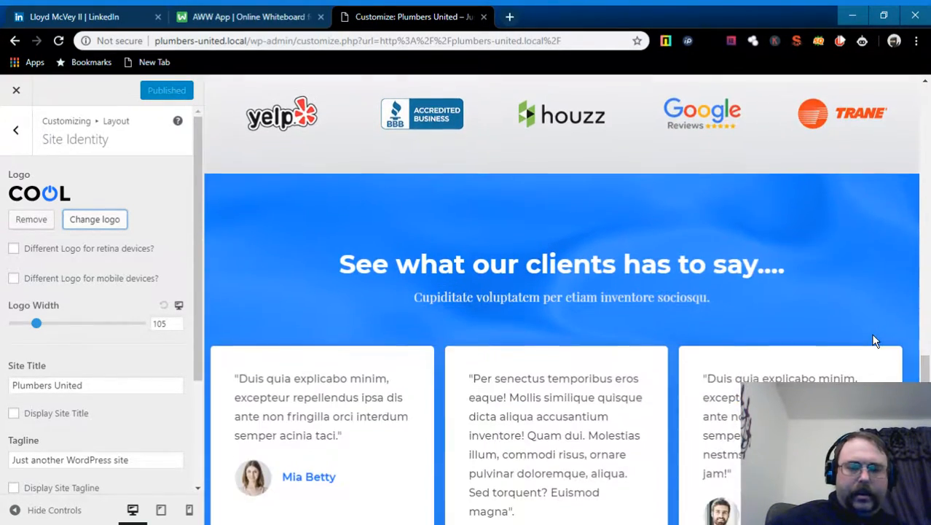
scroll(656, 288, down, 3)
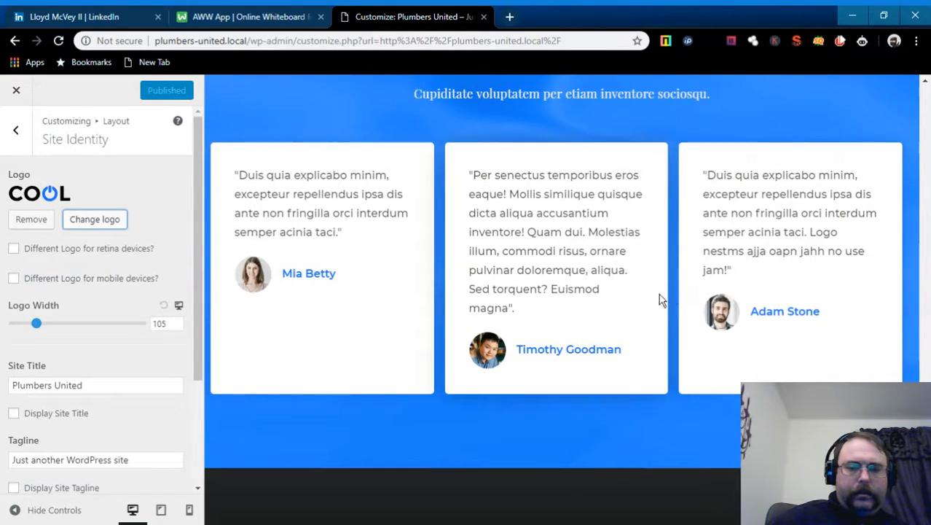
scroll(673, 320, down, 3)
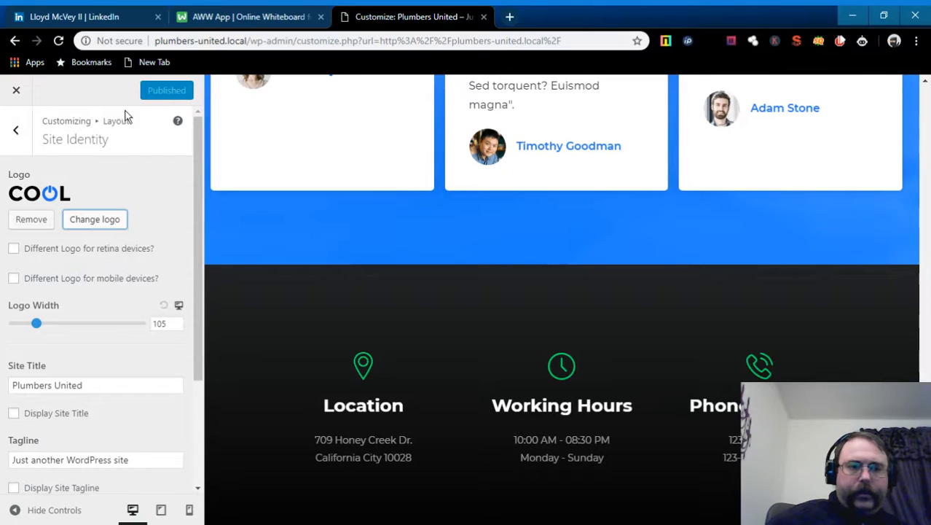
click(16, 133)
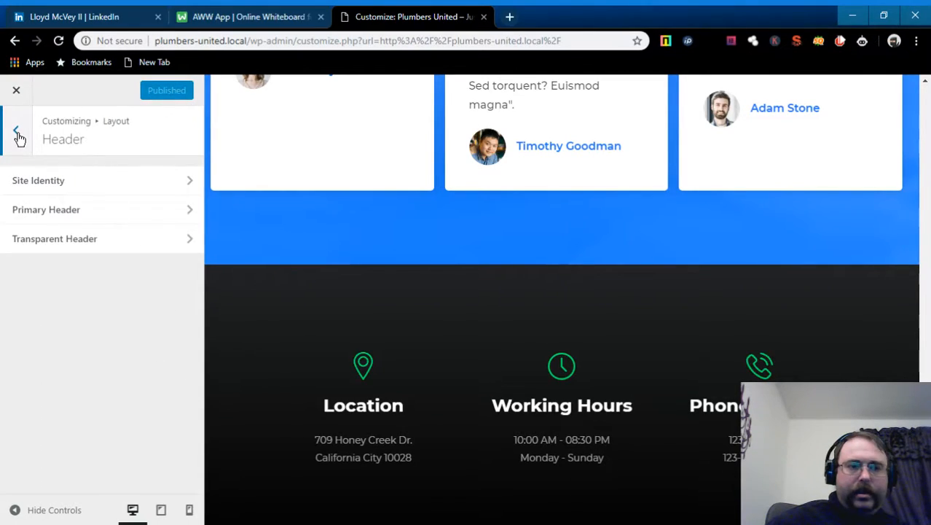
click(17, 132)
click(18, 133)
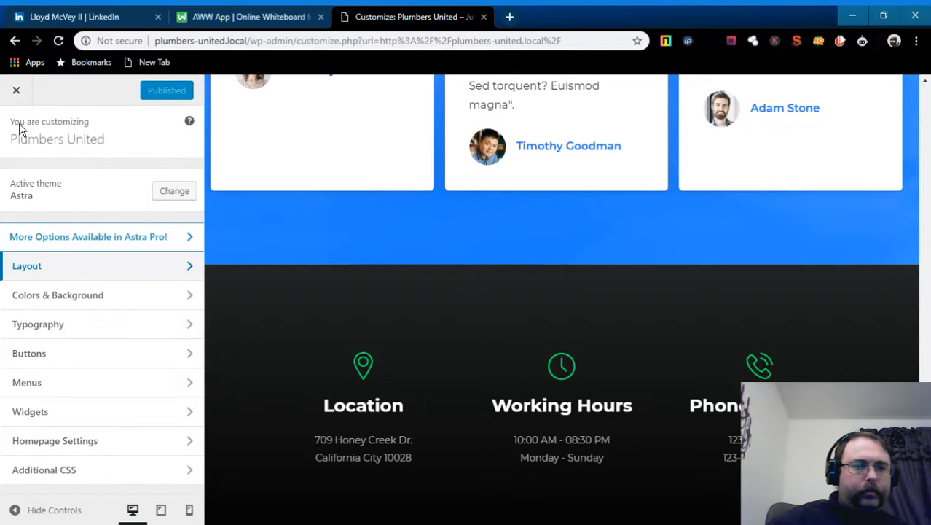
- Close the Customizer and open the Home page with Edit with Elementor
click(17, 92)
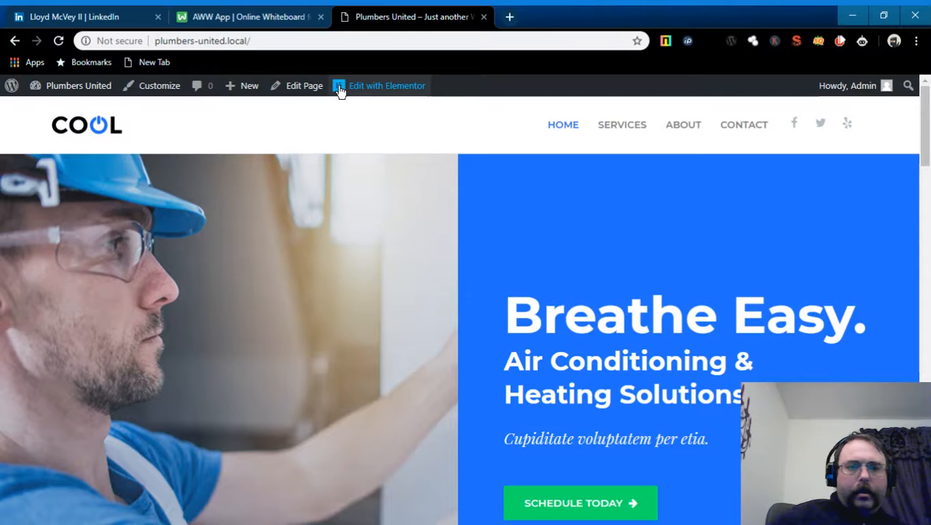
click(407, 87)
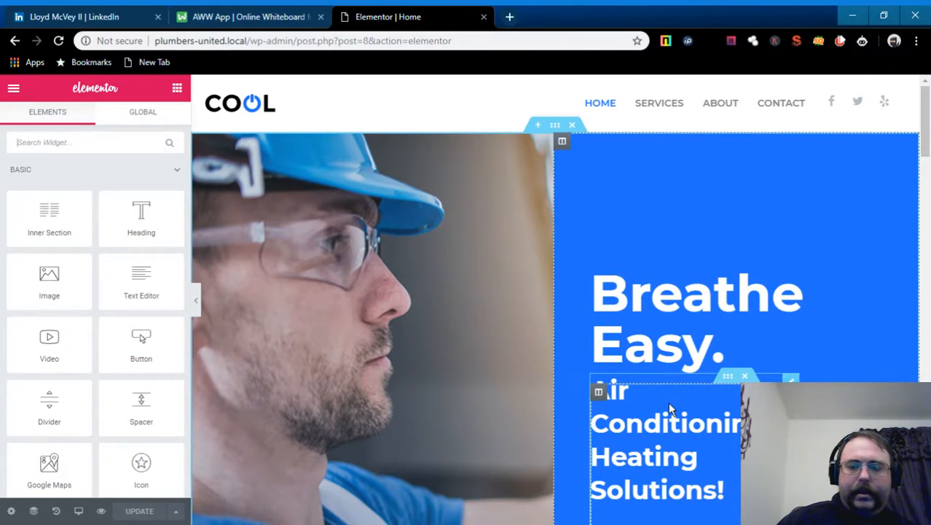
- Select the paragraph under 'We're Committed To Do The Job' to open its Text Editor settings
scroll(537, 364, down, 5)
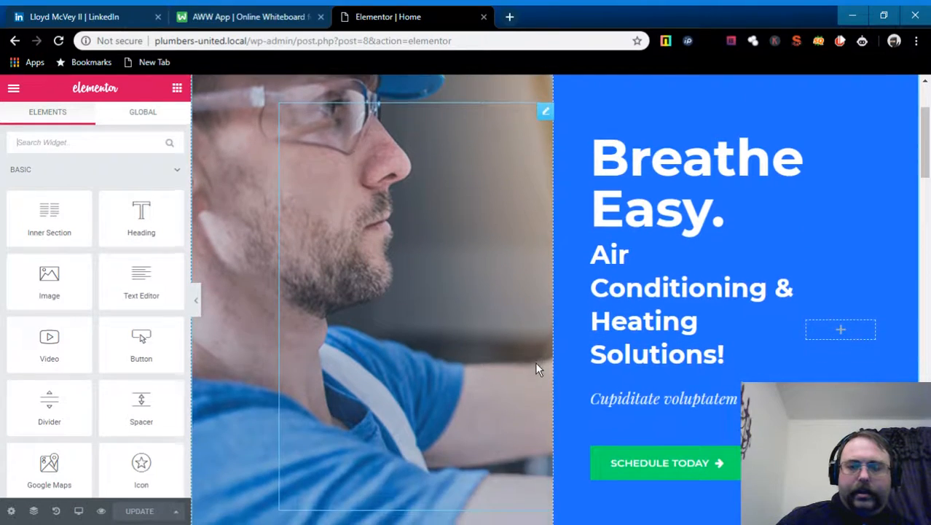
scroll(721, 448, down, 3)
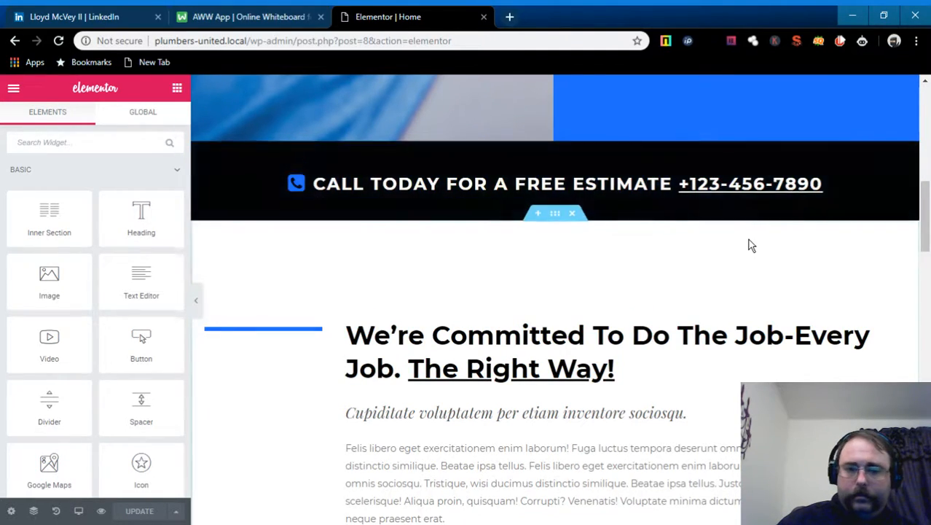
scroll(750, 245, down, 2)
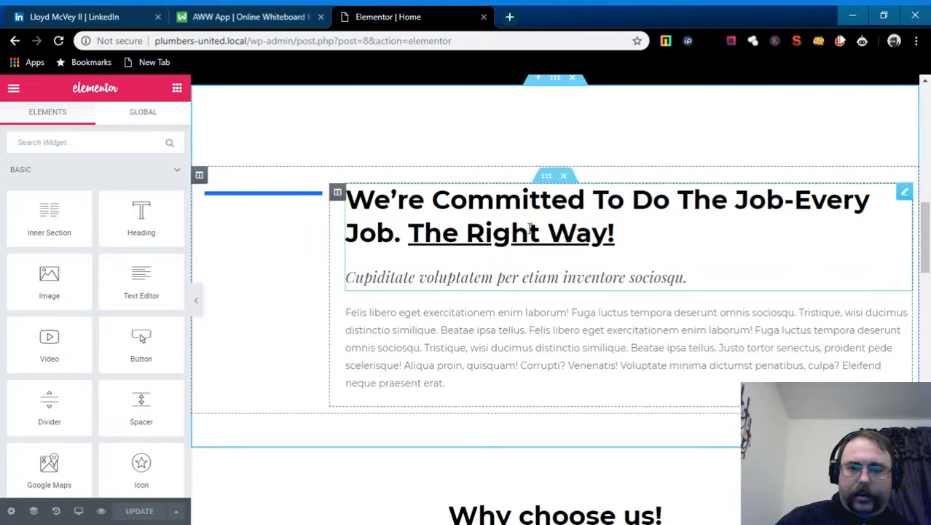
scroll(594, 350, down, 1)
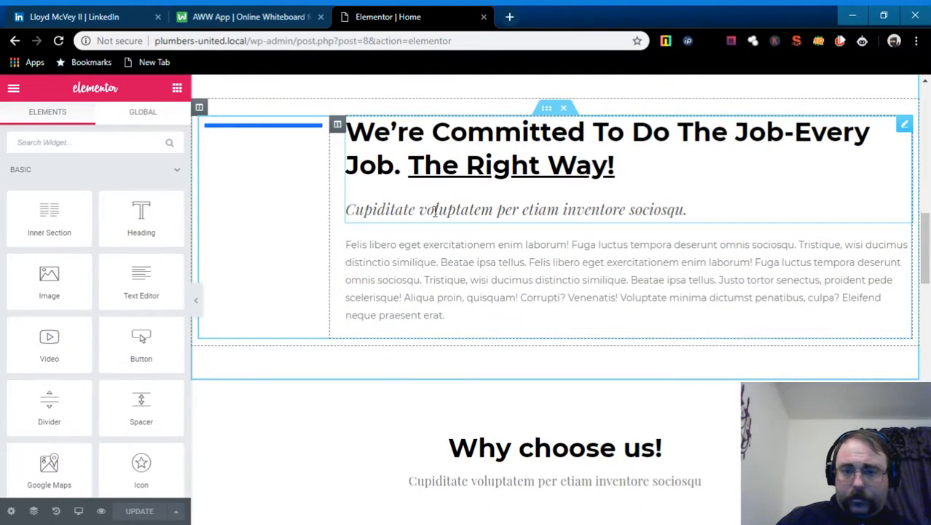
click(359, 249)
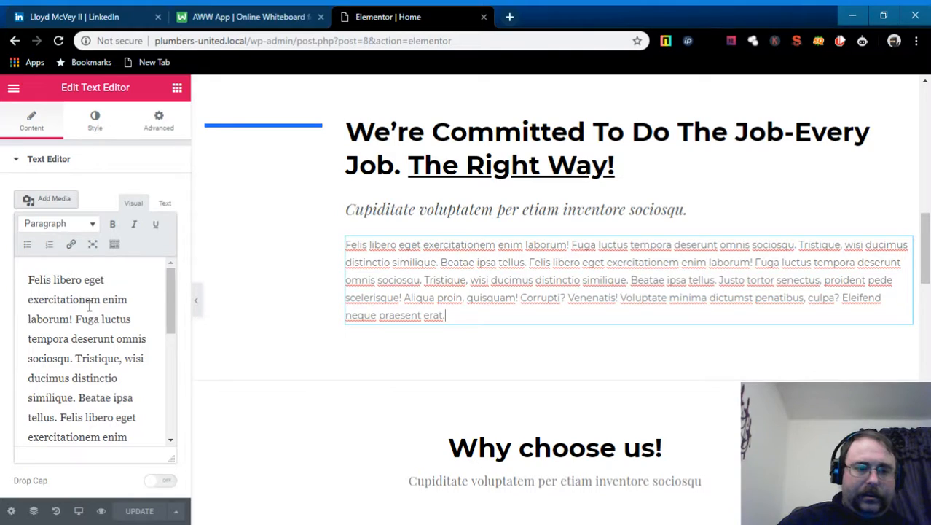
scroll(89, 306, down, 5)
scroll(89, 306, up, 4)
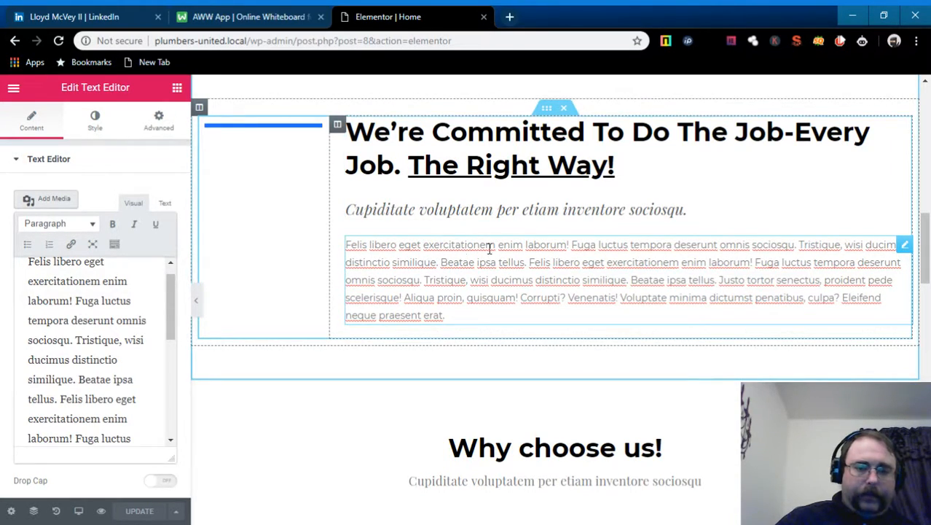
scroll(322, 276, up, 3)
scroll(514, 279, up, 6)
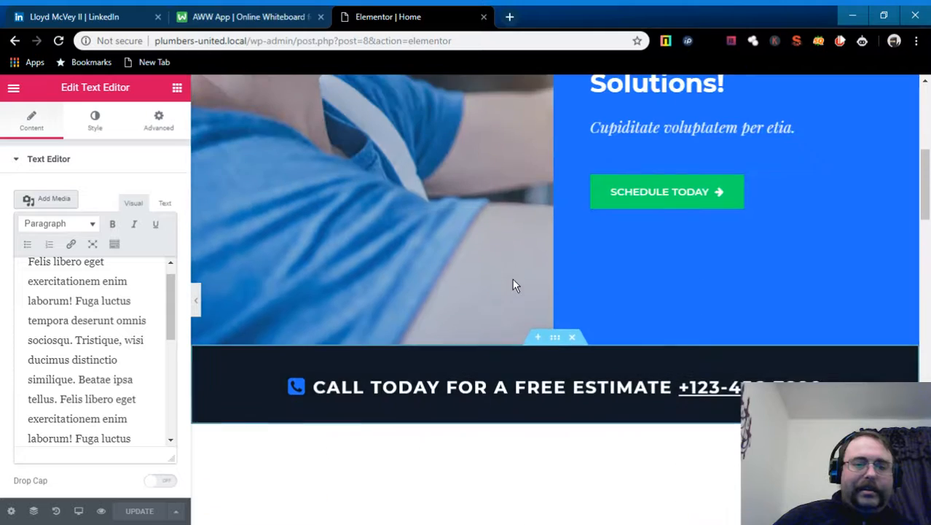
scroll(511, 278, up, 1)
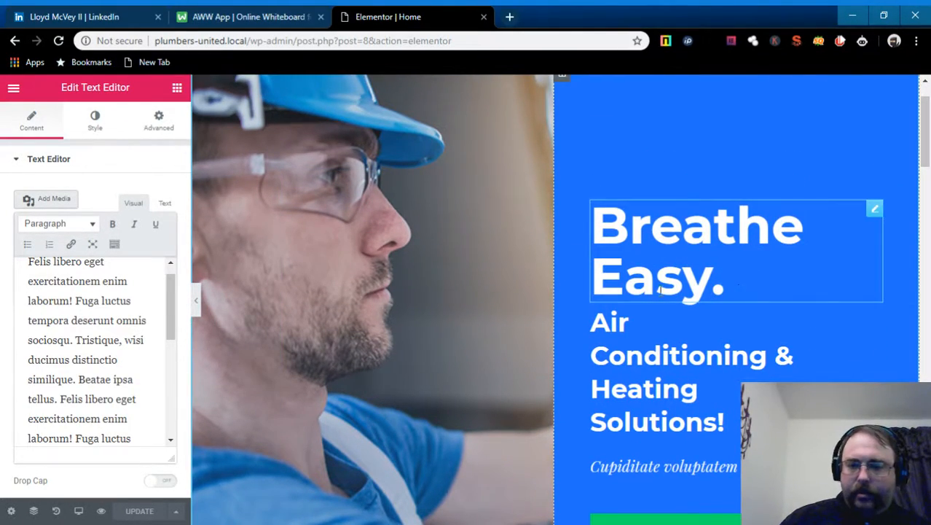
scroll(735, 290, down, 10)
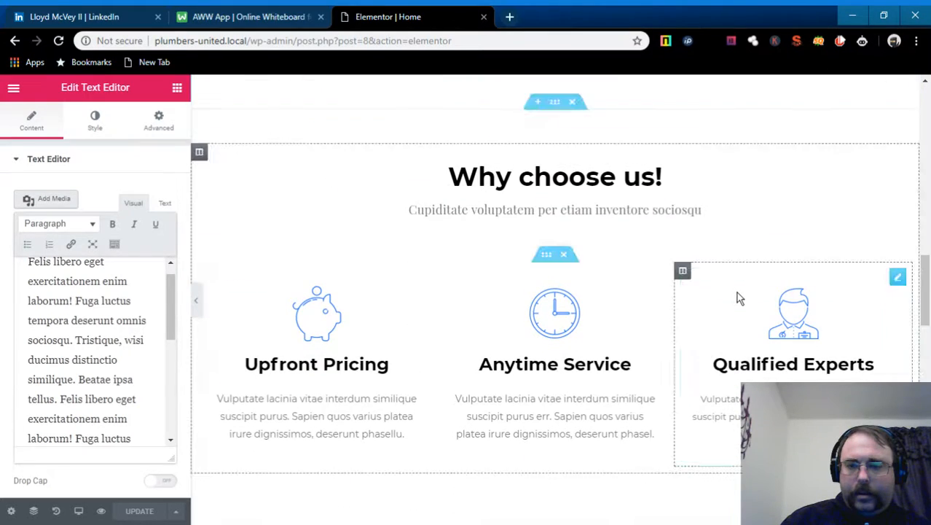
scroll(736, 292, down, 3)
scroll(736, 293, up, 3)
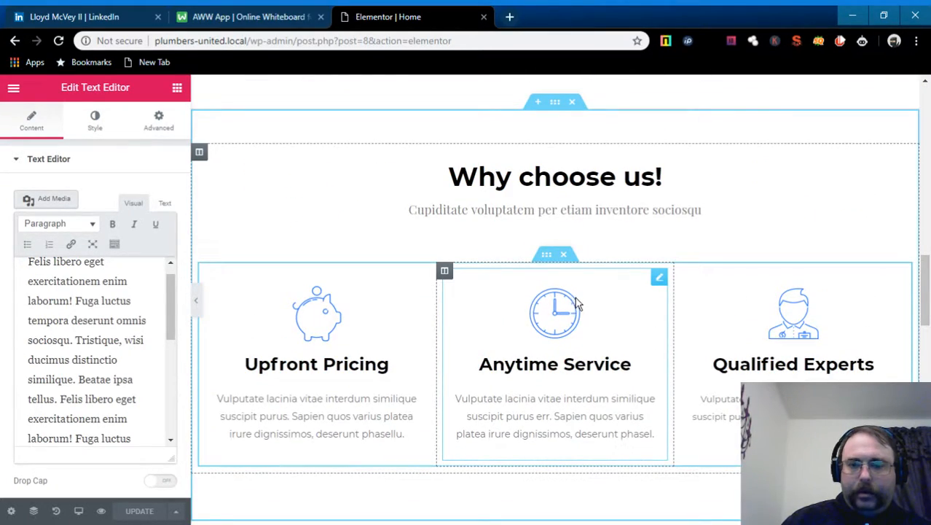
- Select the Upfront Pricing image box and browse the Media Library for a new image
click(306, 323)
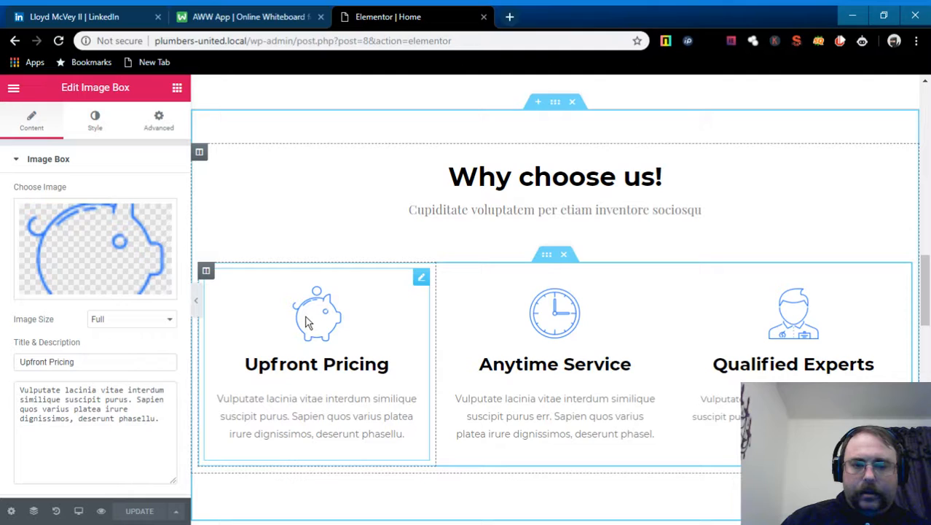
scroll(109, 259, down, 1)
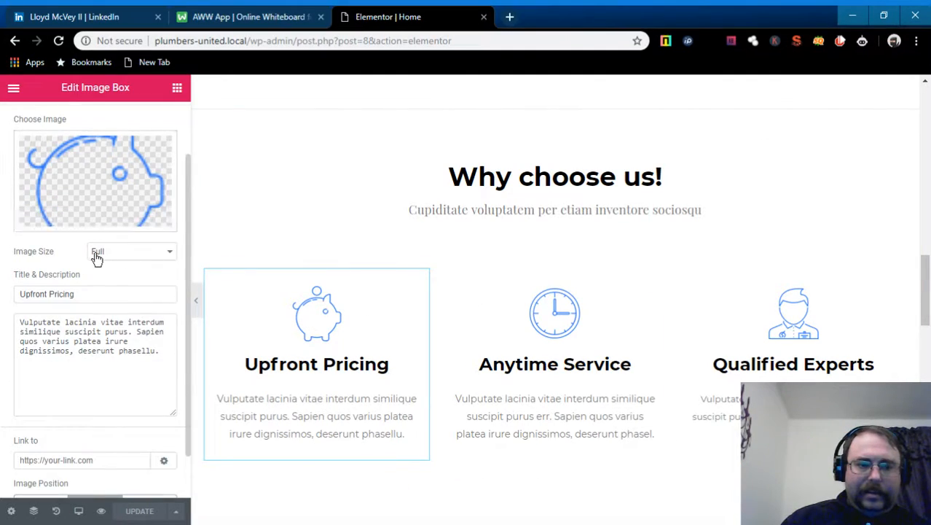
scroll(113, 264, up, 1)
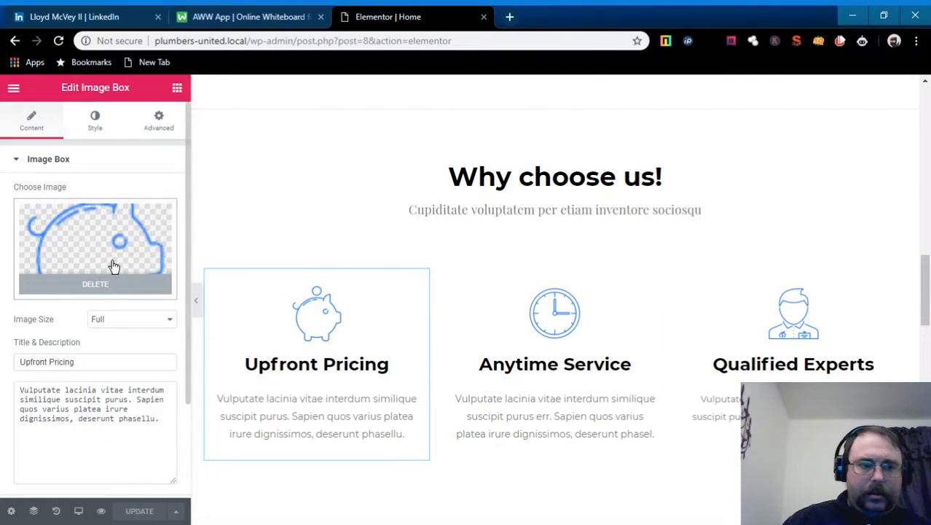
click(100, 233)
click(124, 150)
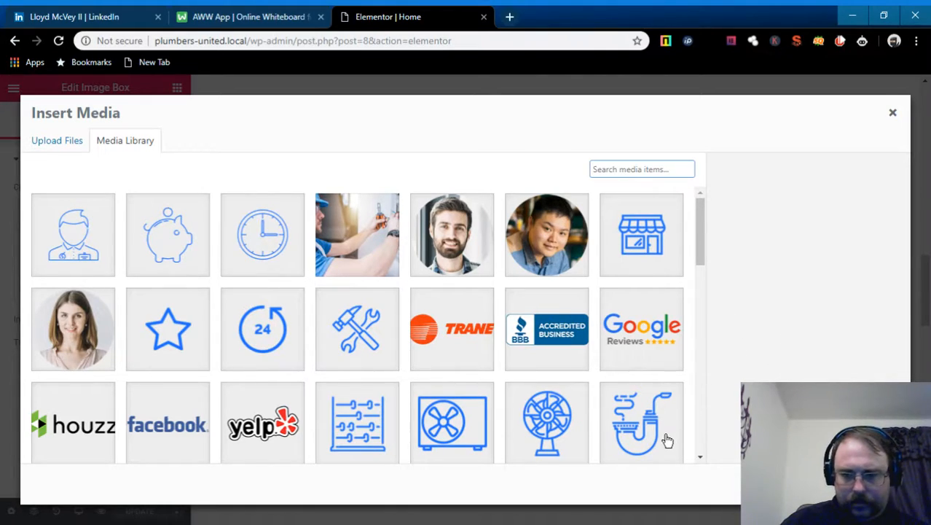
- Insert icon17-free-img.png, the air-conditioner icon, after checking its caption and alt text
click(450, 435)
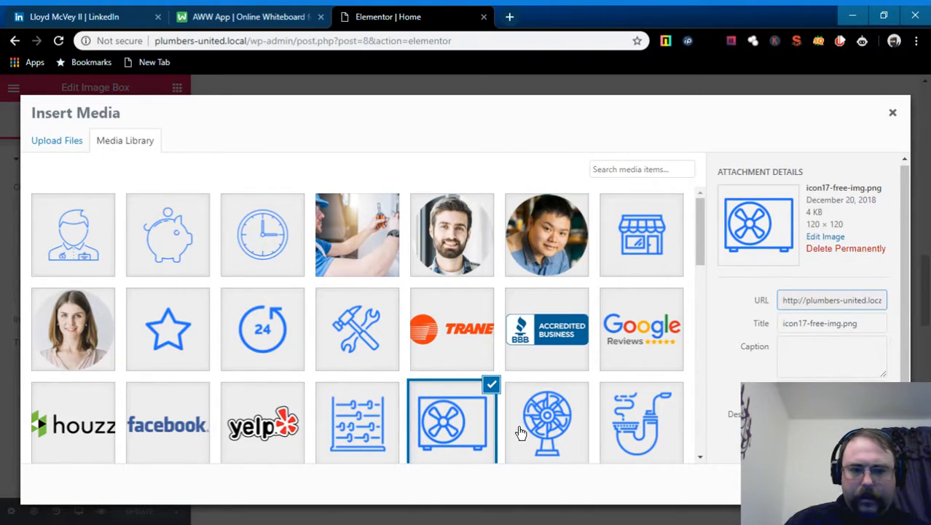
click(833, 355)
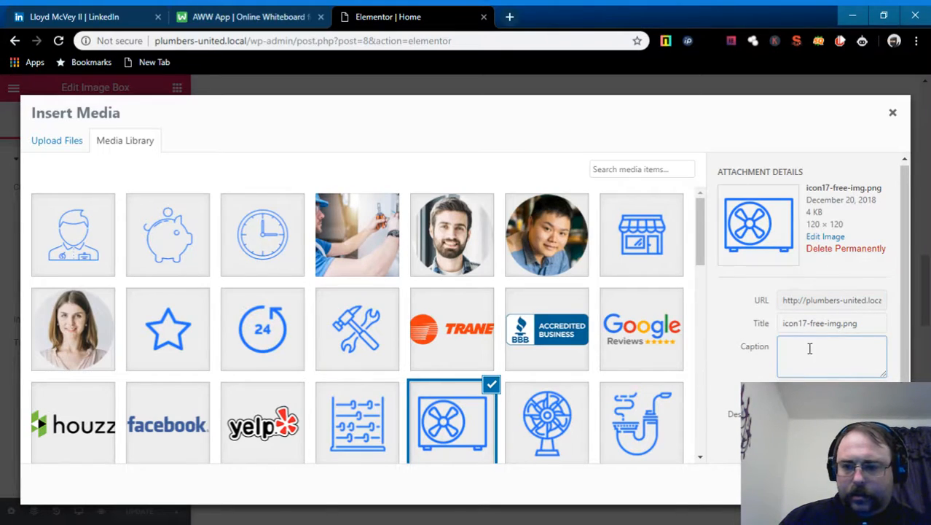
key(Tab)
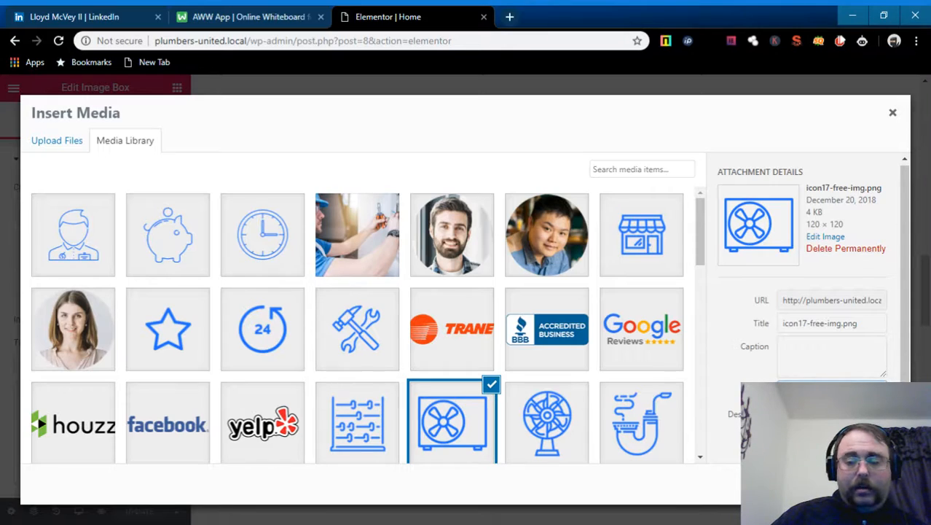
click(863, 484)
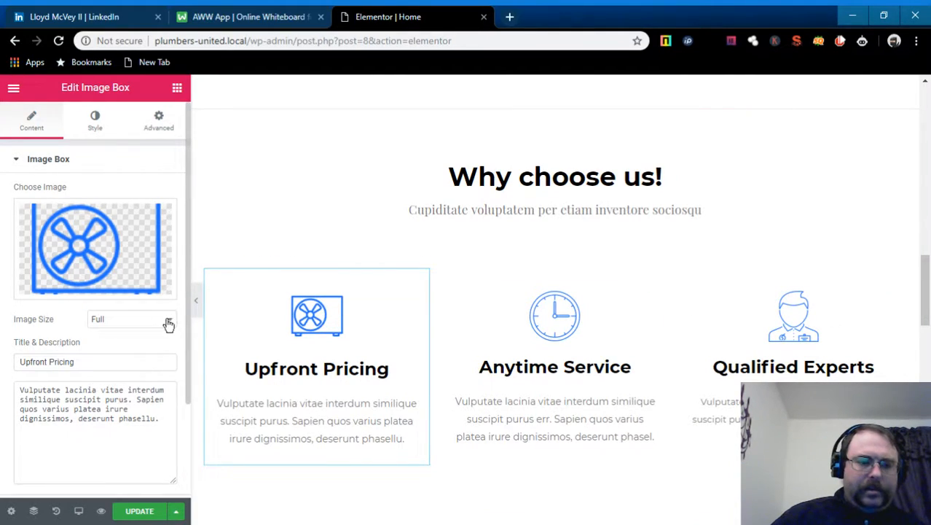
scroll(117, 396, down, 1)
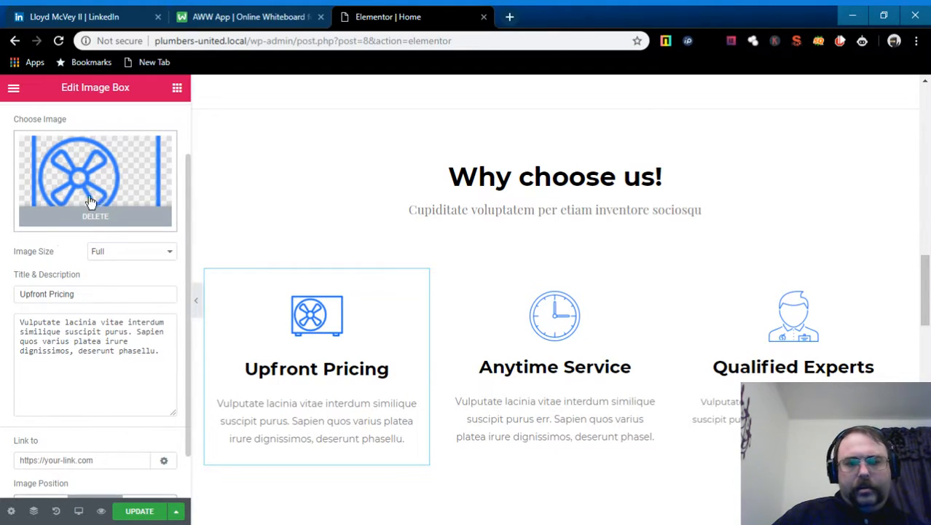
scroll(104, 326, down, 1)
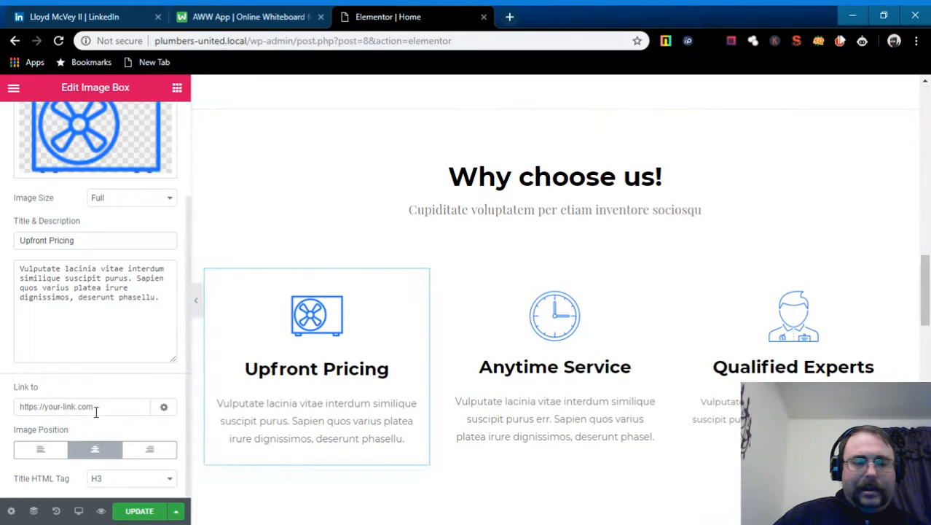
scroll(267, 408, down, 1)
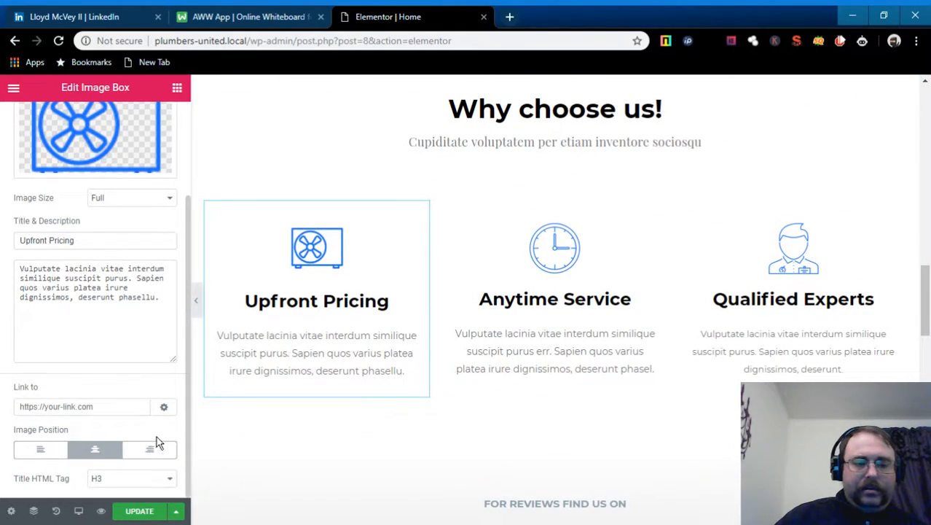
scroll(389, 349, up, 5)
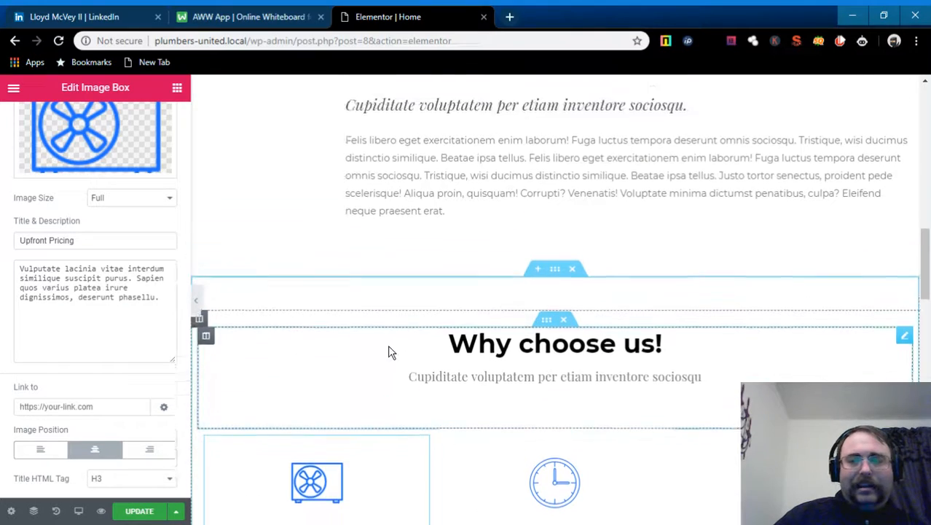
scroll(387, 352, up, 2)
scroll(379, 352, up, 3)
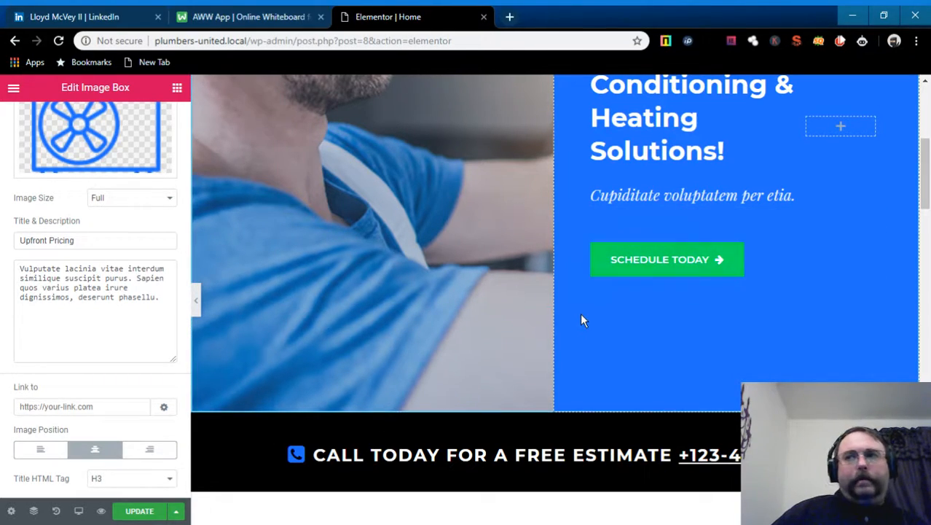
scroll(581, 315, up, 2)
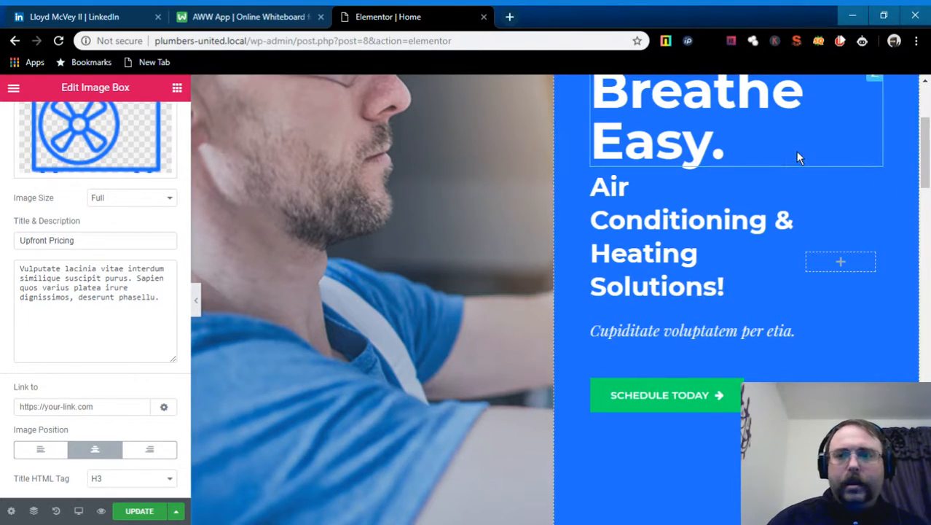
scroll(745, 288, up, 3)
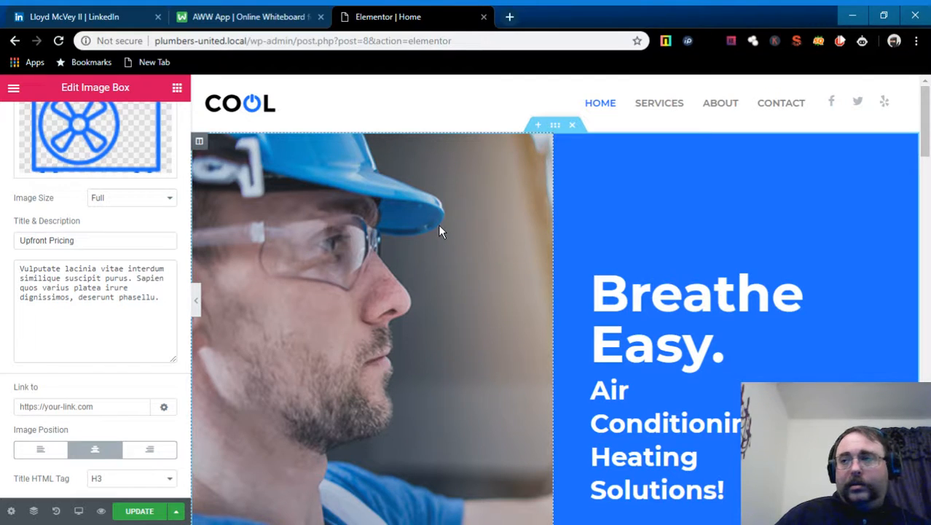
- Return to the widgets panel and save the Home page with UPDATE
click(177, 89)
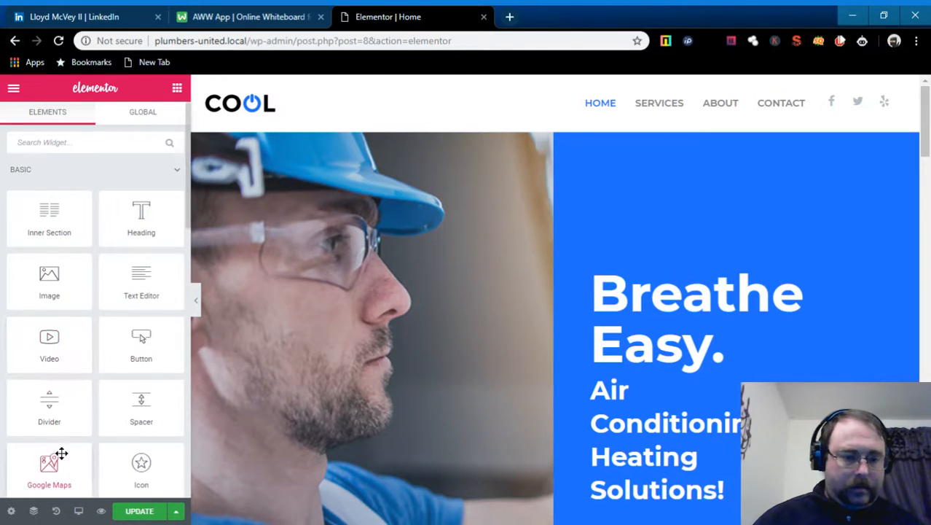
click(142, 510)
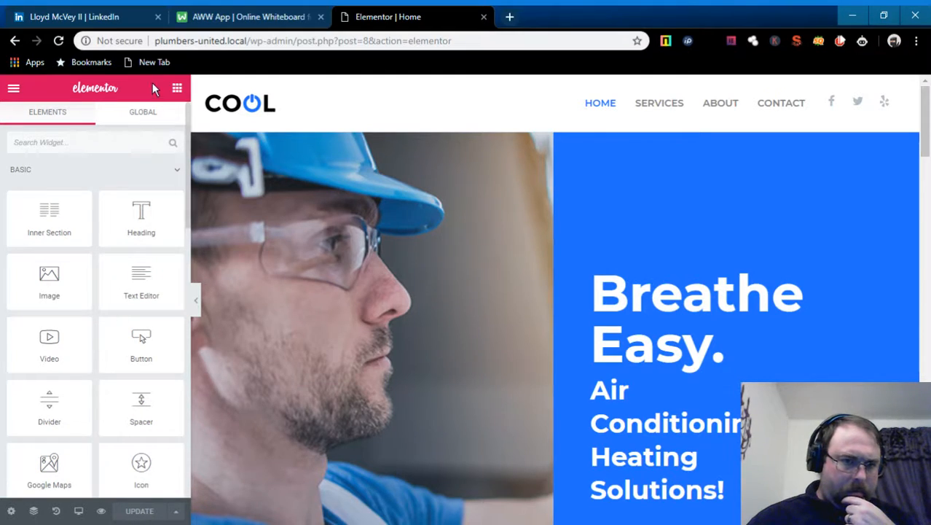
- Exit Elementor to the dashboard from its hamburger menu
click(14, 88)
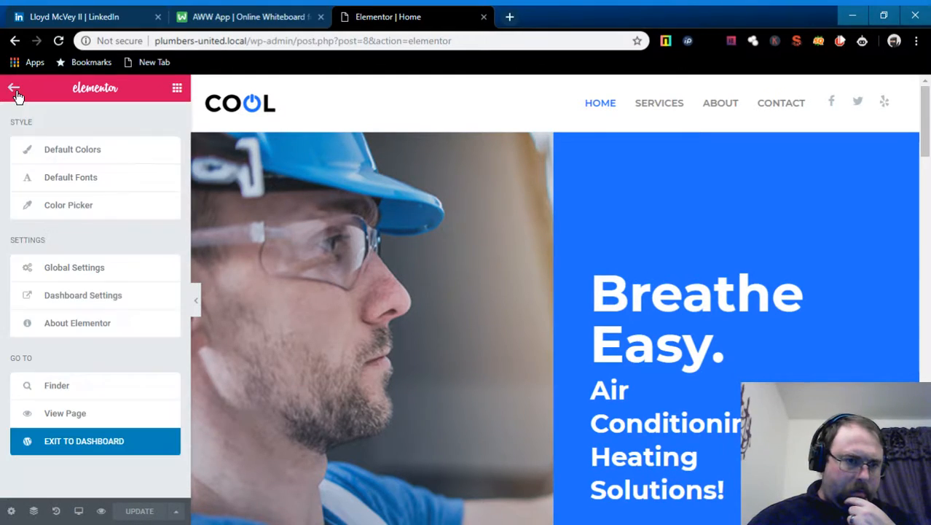
click(114, 444)
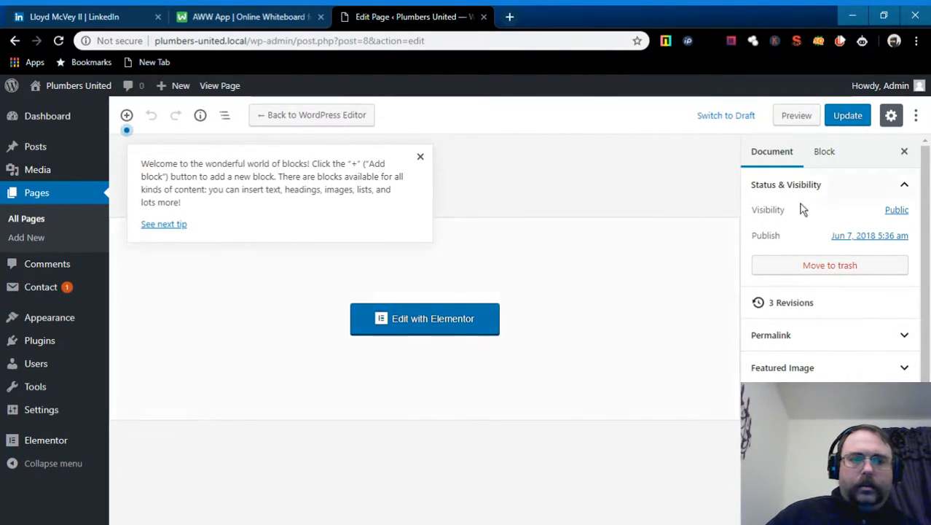
- Update the Home page in the block editor to store its latest revision
click(848, 116)
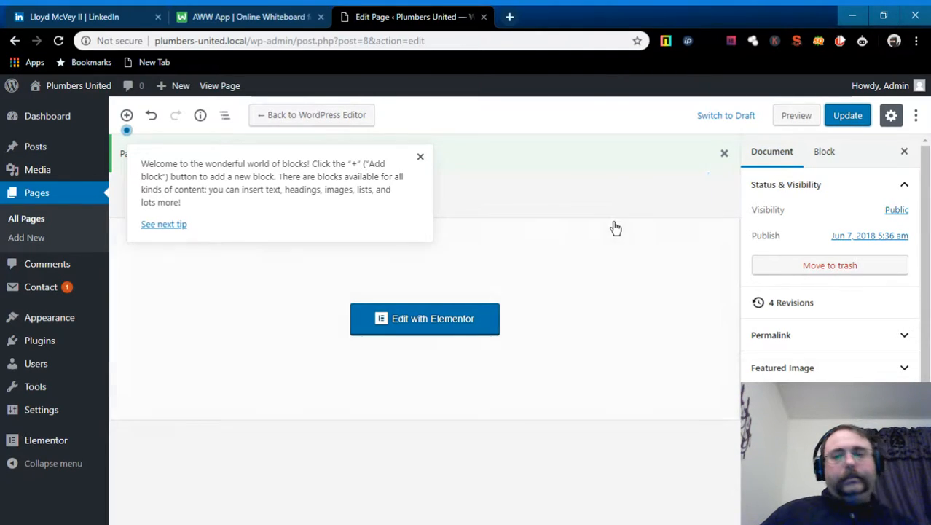
scroll(911, 360, down, 3)
scroll(911, 355, up, 3)
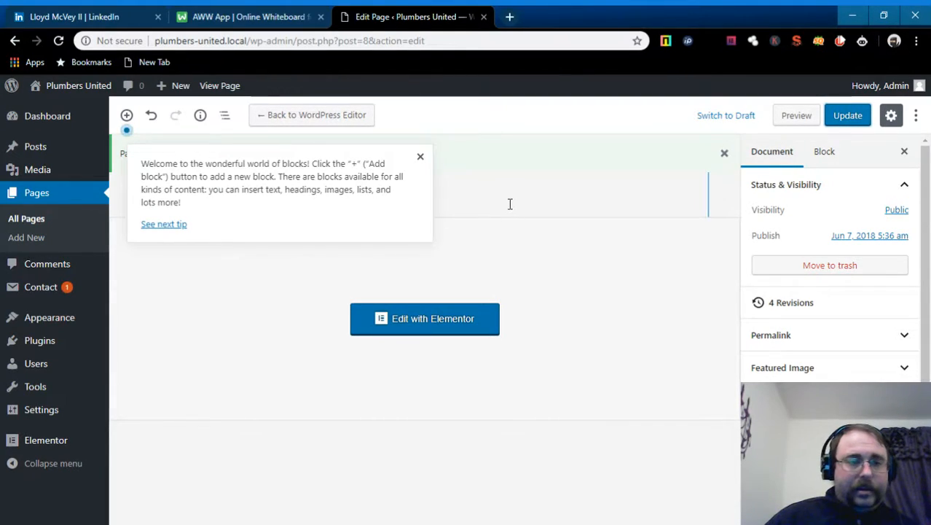
mouse_move(3, 147)
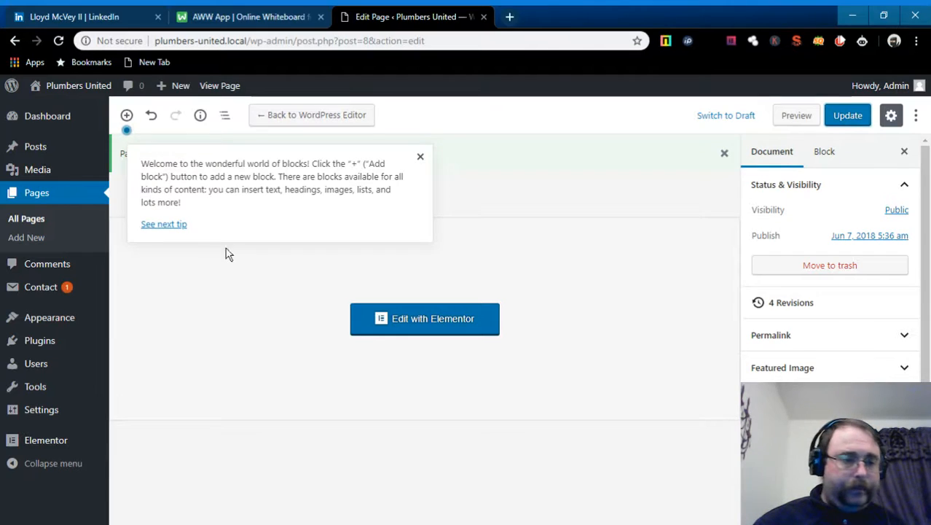
mouse_move(61, 349)
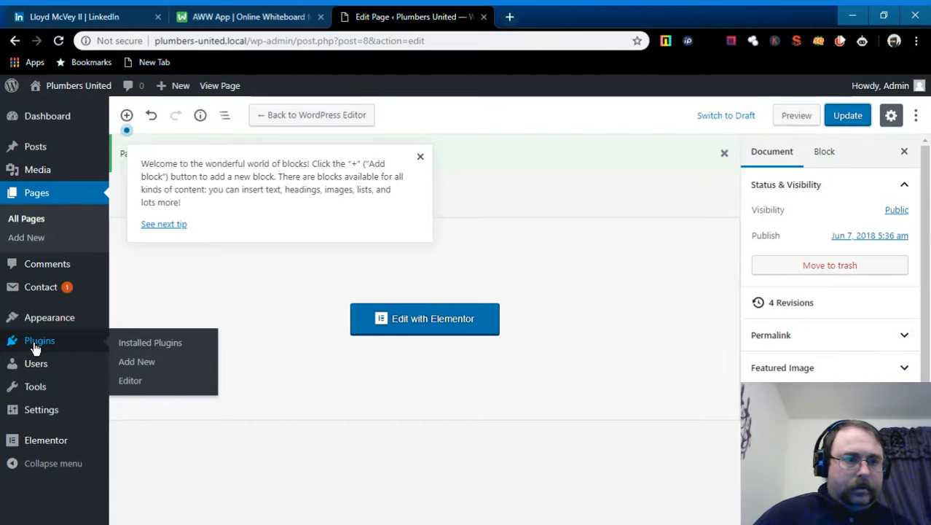
mouse_move(56, 117)
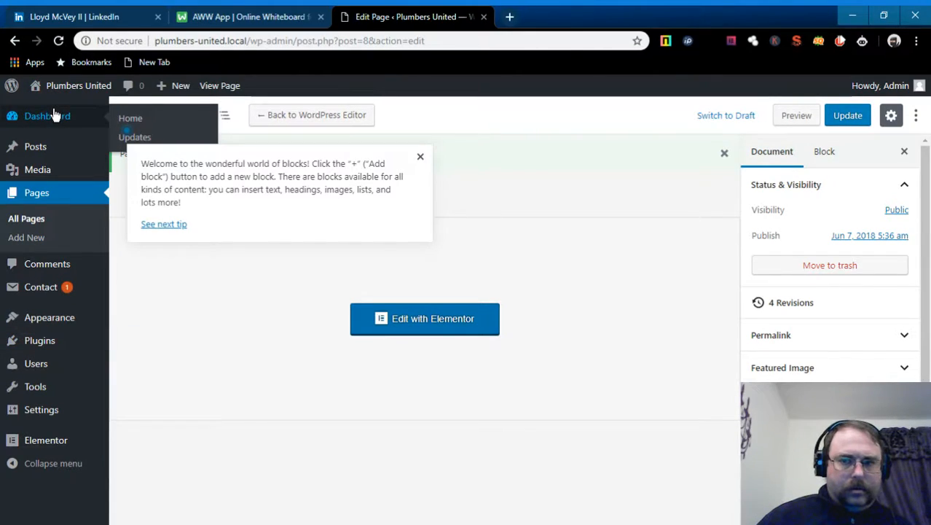
- Activate All-in-One WP Migration from Plugins > Installed Plugins
click(55, 117)
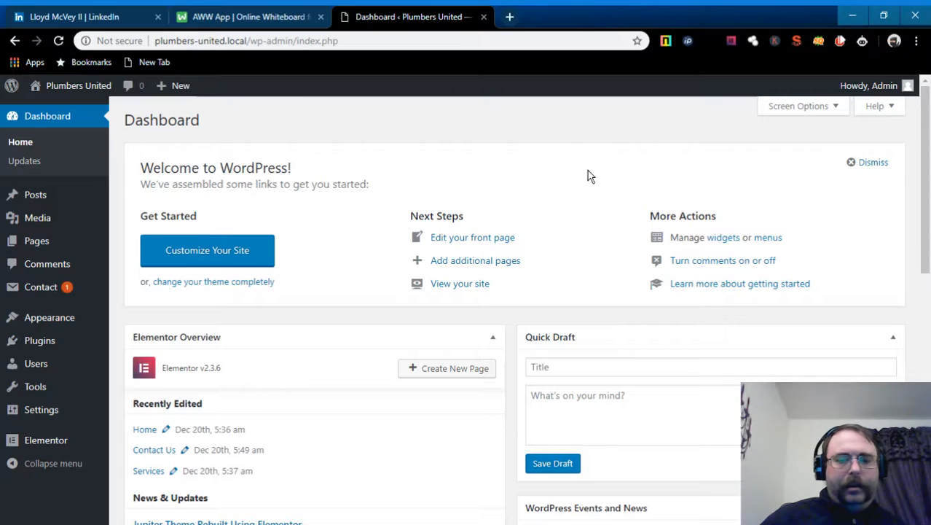
scroll(599, 177, down, 3)
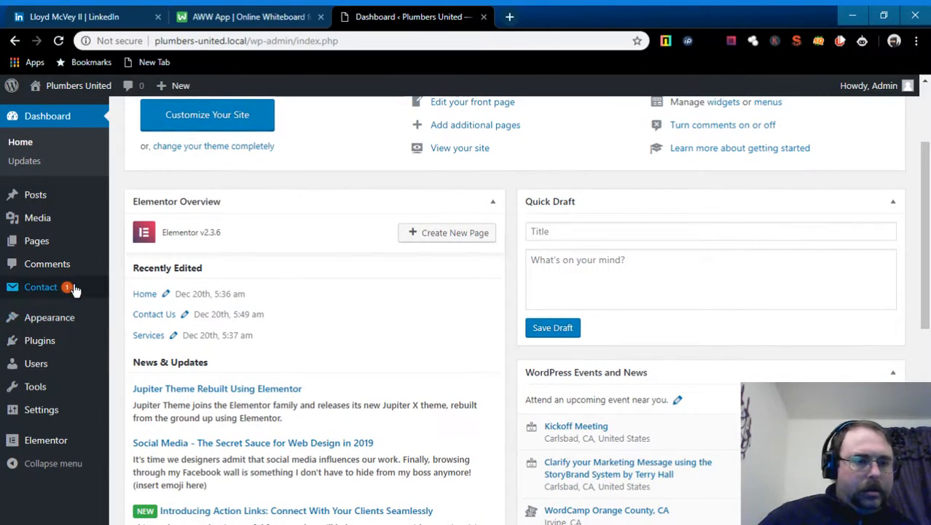
mouse_move(31, 354)
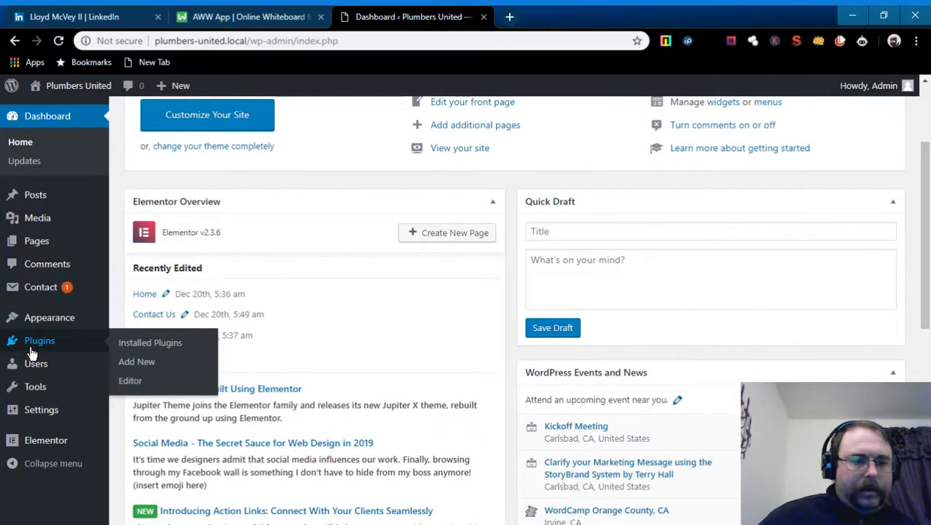
click(136, 343)
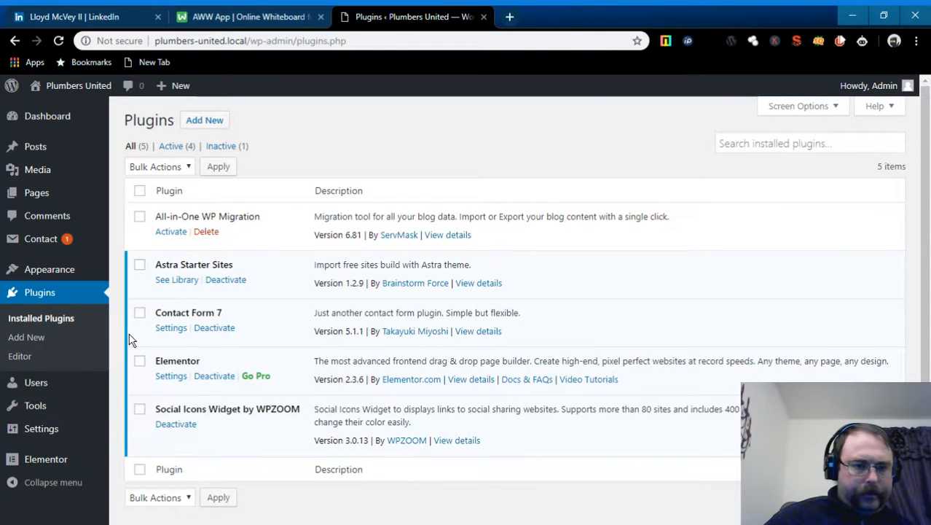
scroll(360, 334, down, 1)
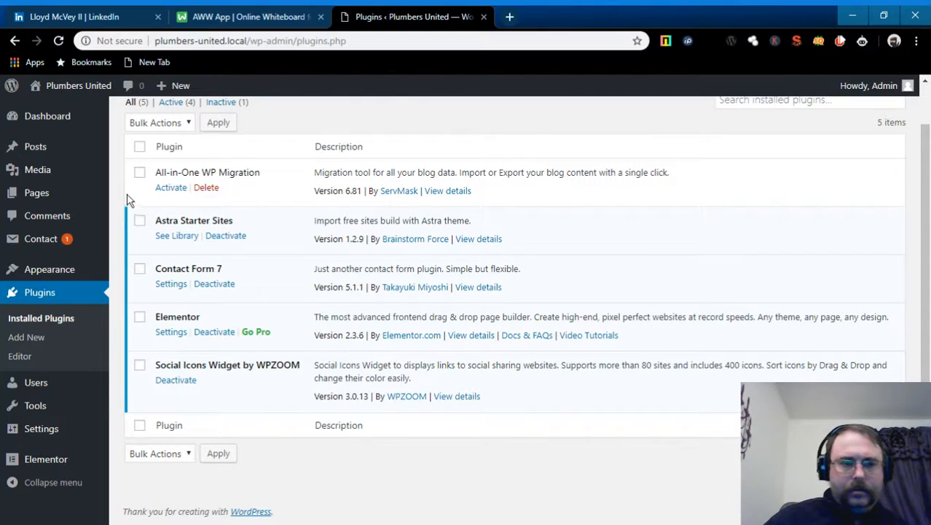
click(172, 189)
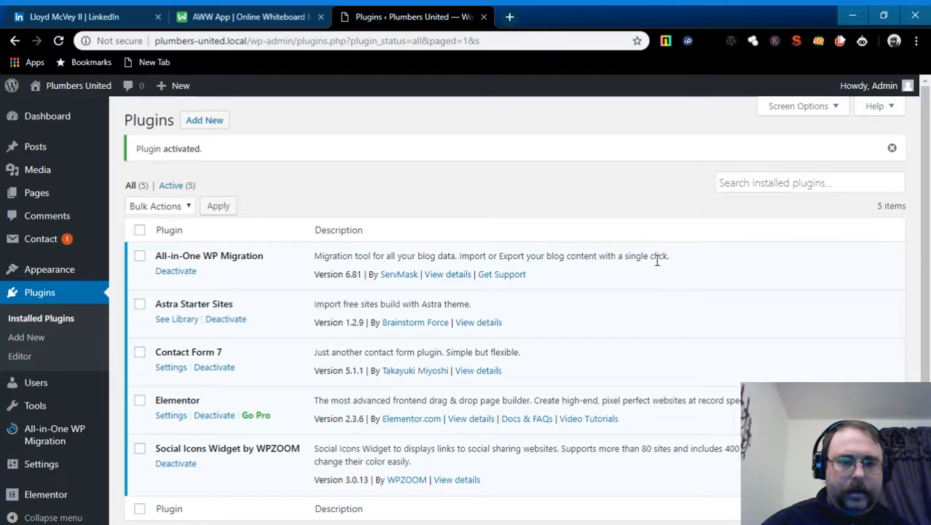
mouse_move(57, 437)
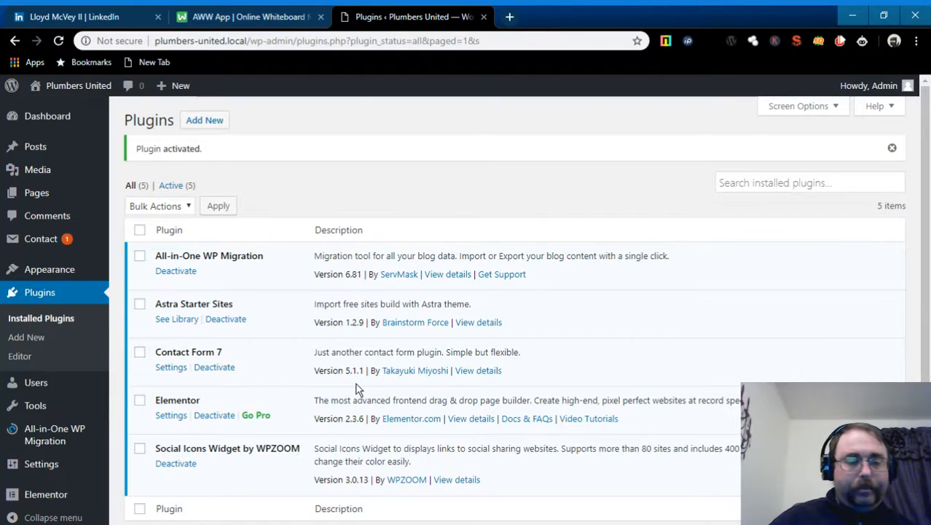
mouse_move(85, 427)
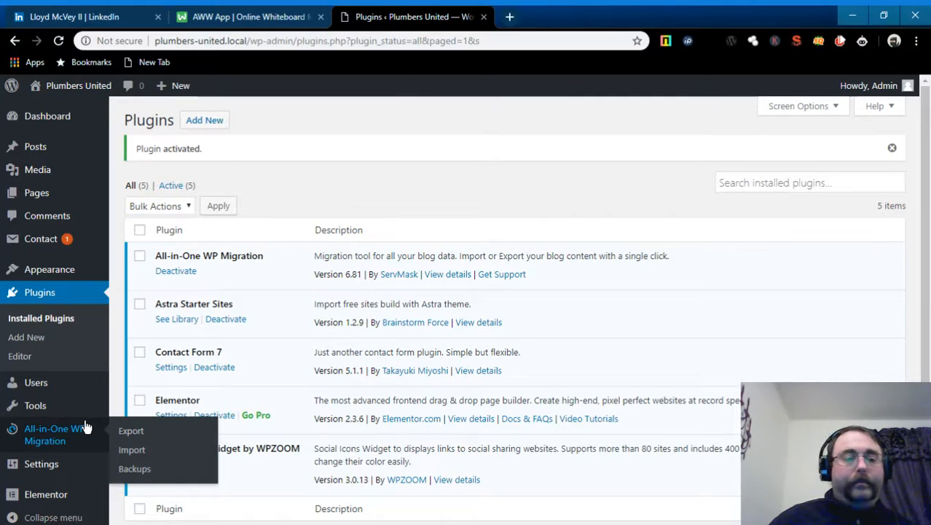
- Open the All-in-One WP Migration Export page, peek at Advanced options, and list the Export To destinations
click(132, 435)
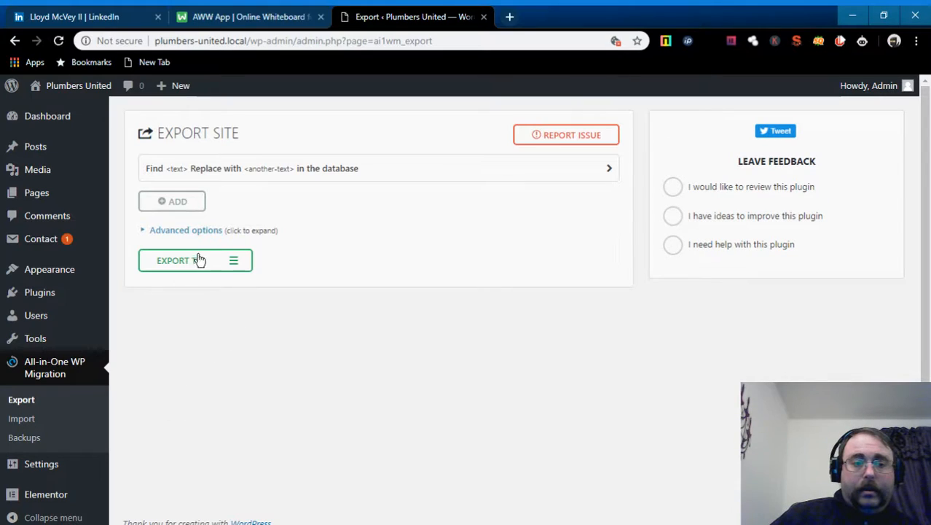
click(145, 233)
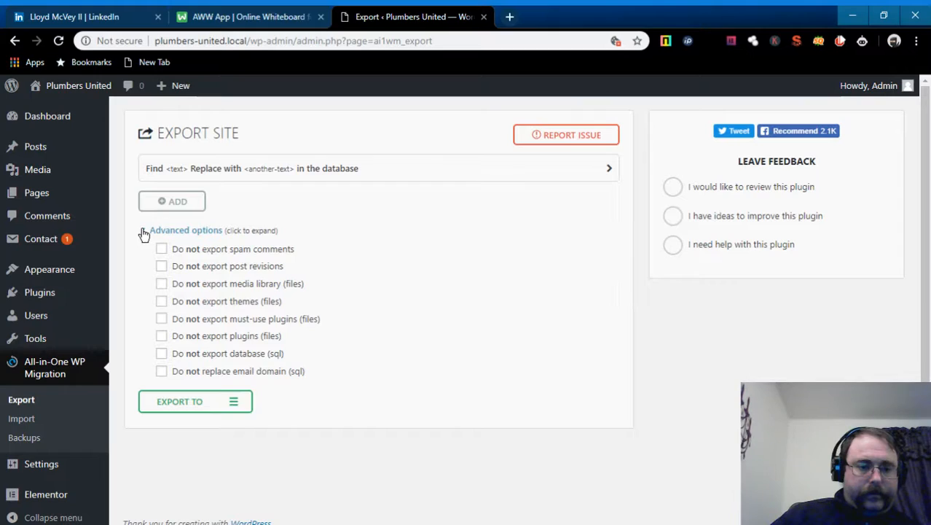
click(144, 234)
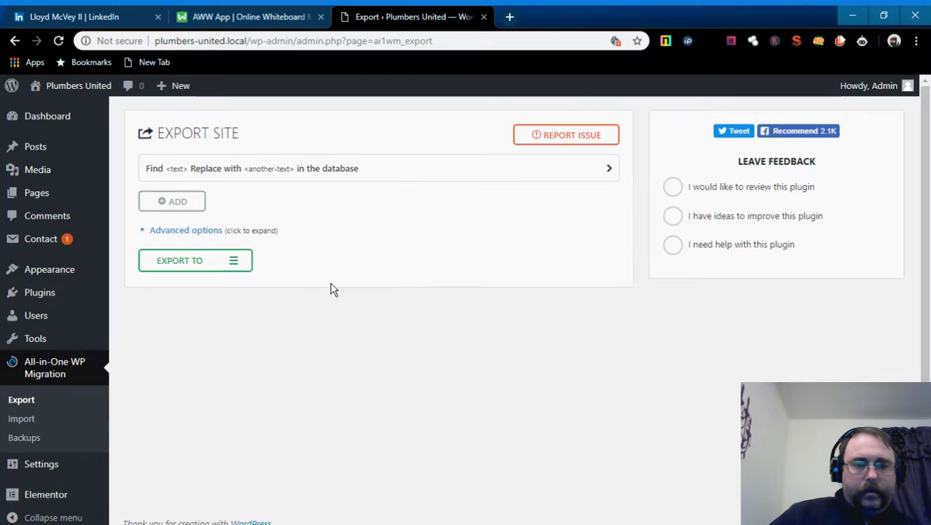
click(235, 263)
scroll(354, 292, down, 3)
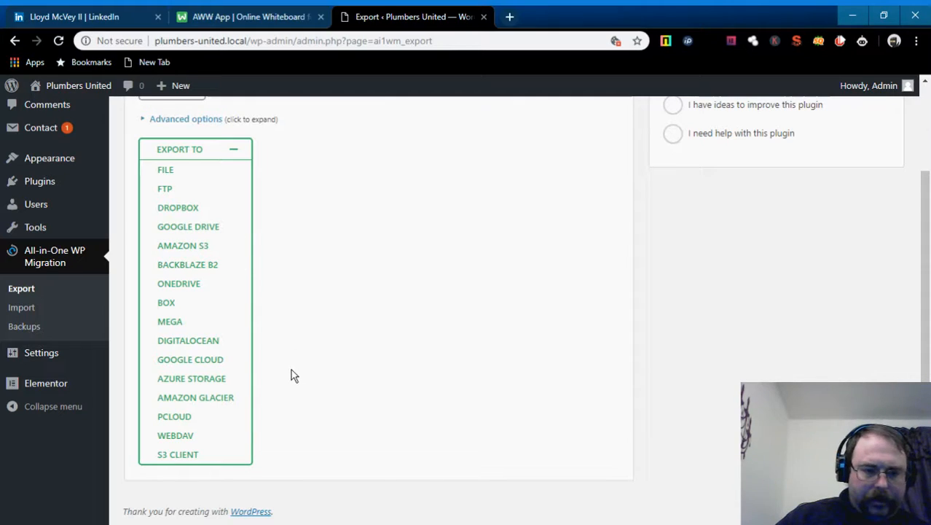
- Export the site to File and download the 29 MB plumbers-united.local .wpress backup
click(183, 175)
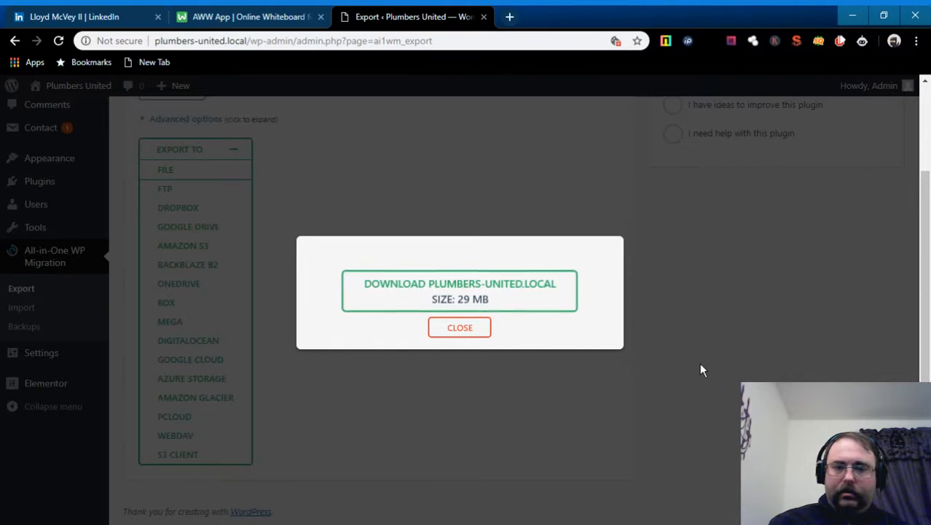
click(535, 279)
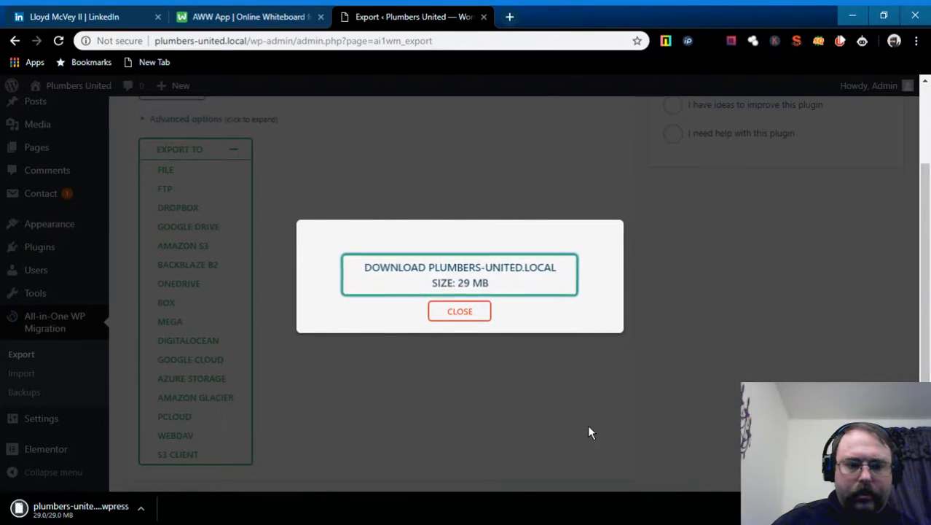
click(475, 311)
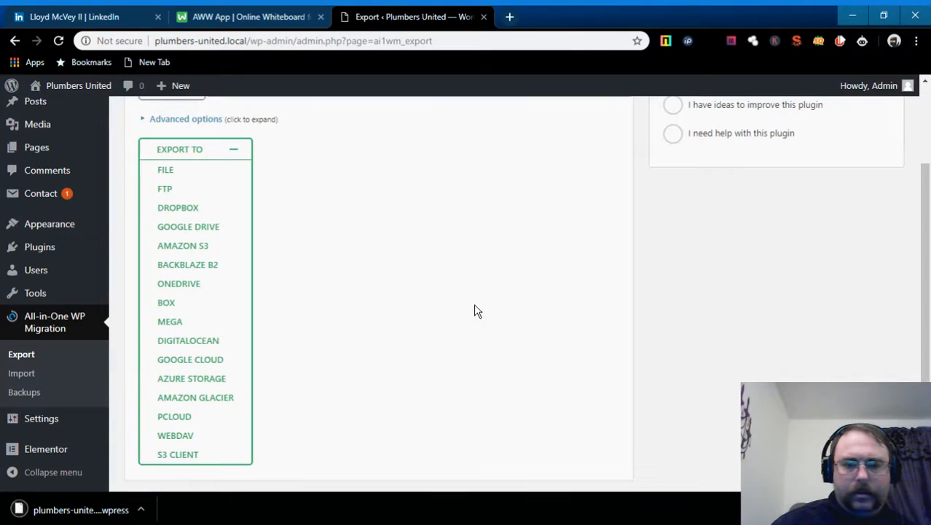
scroll(515, 316, up, 2)
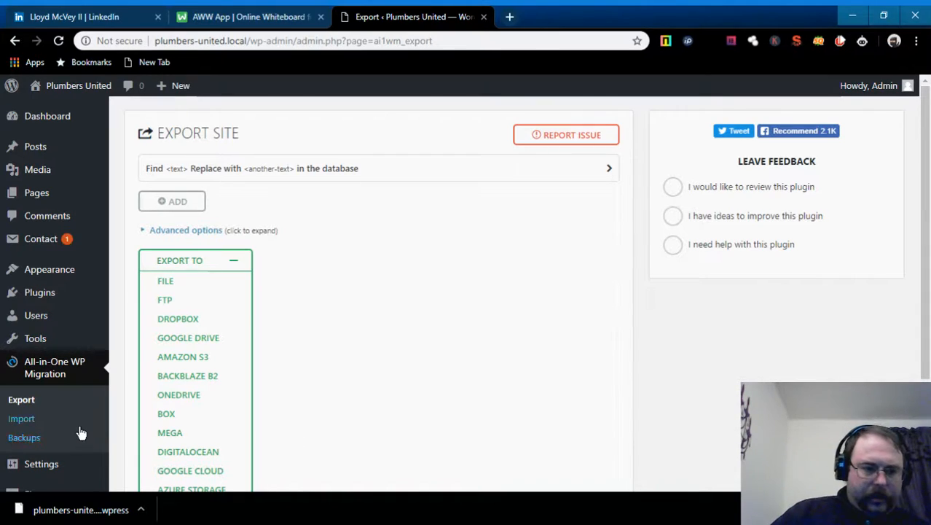
click(32, 440)
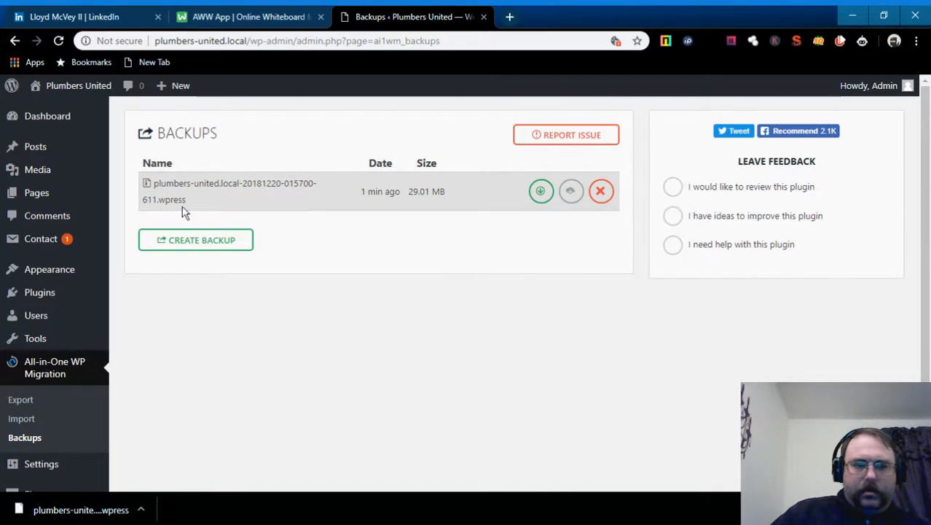
scroll(281, 271, down, 1)
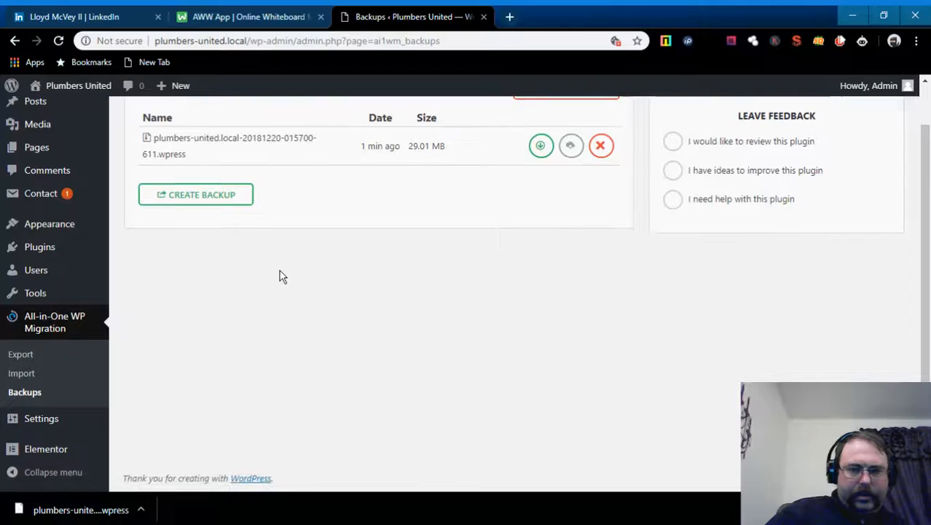